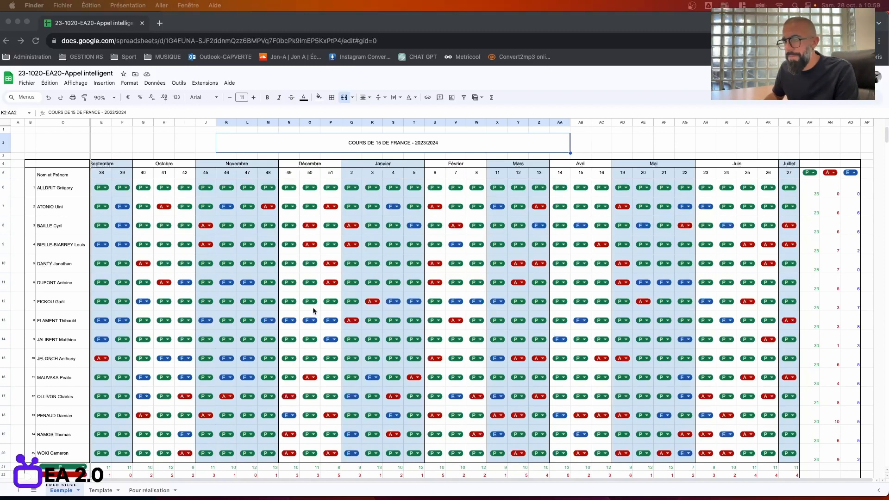
# Compare the filled Exemple sheet with the empty Template sheet.
pyautogui.click(162, 492)
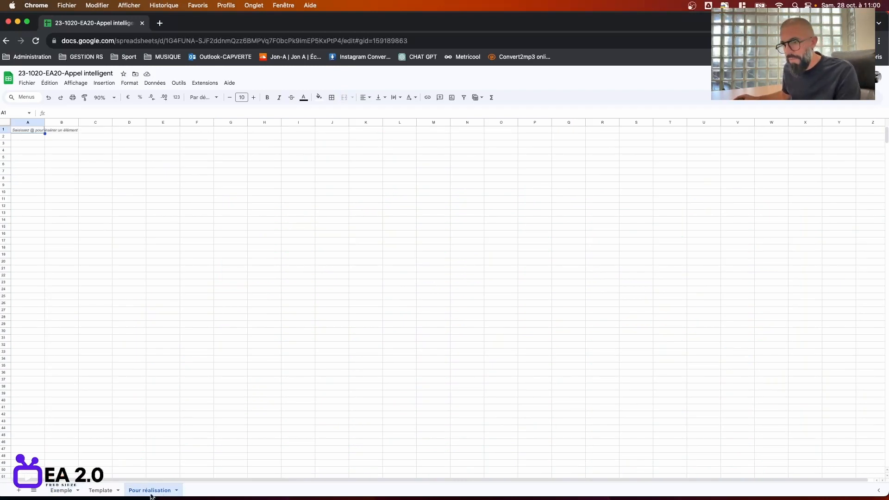
pyautogui.click(63, 492)
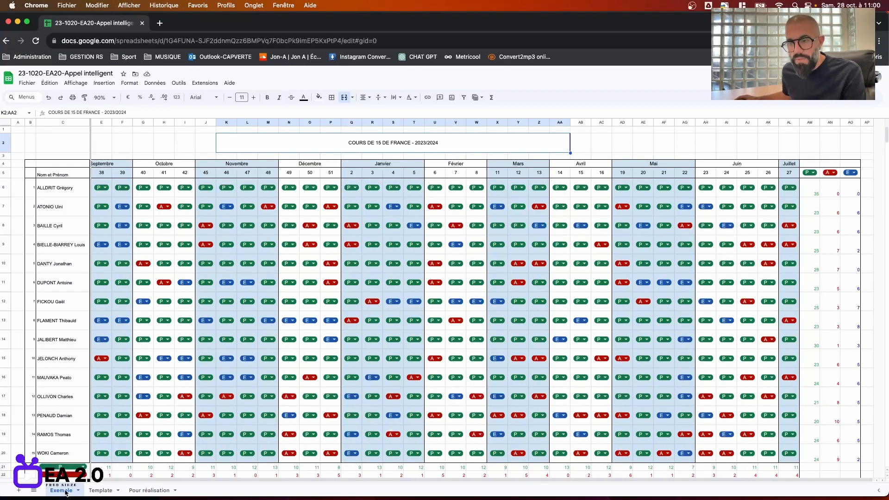
pyautogui.click(103, 491)
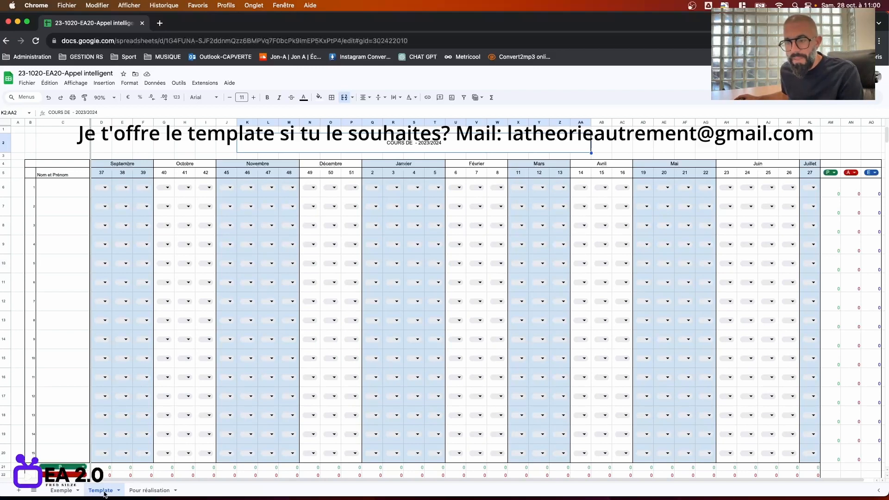
pyautogui.click(59, 490)
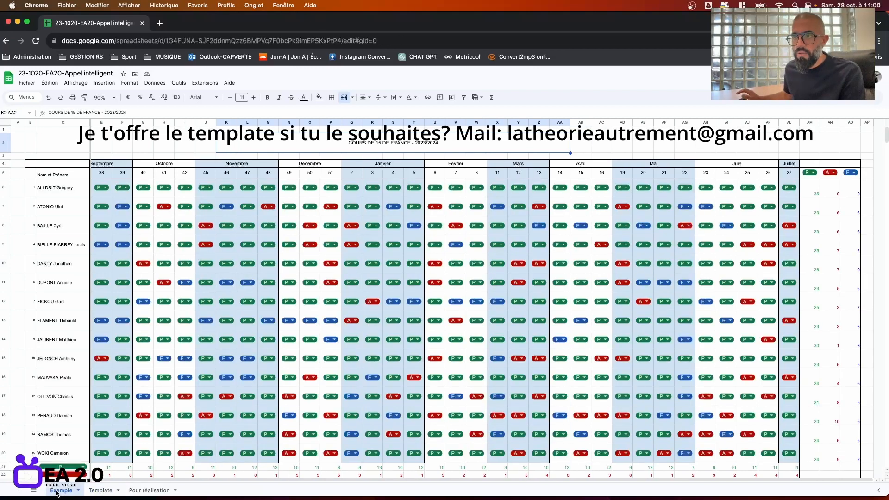
pyautogui.hscroll(-1, 314, 484)
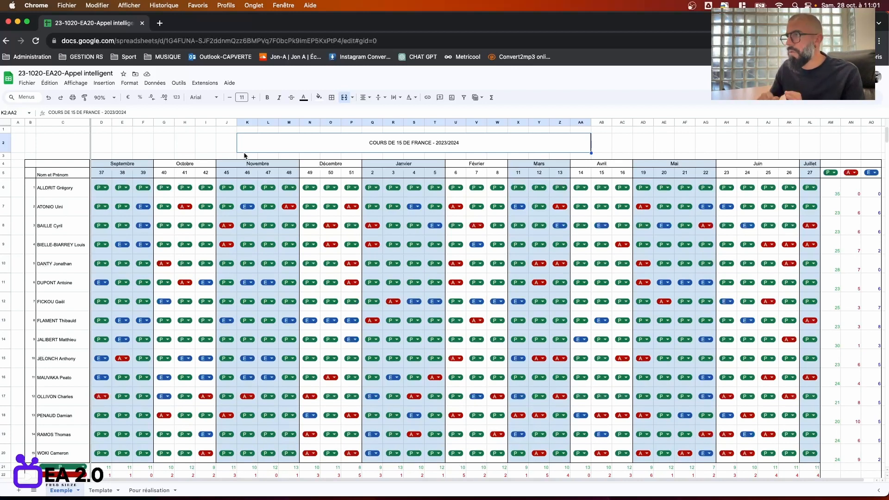
# Check the P/A/E dropdown in Exemple cell D6, then go to the Pour réalisation sheet.
pyautogui.click(108, 188)
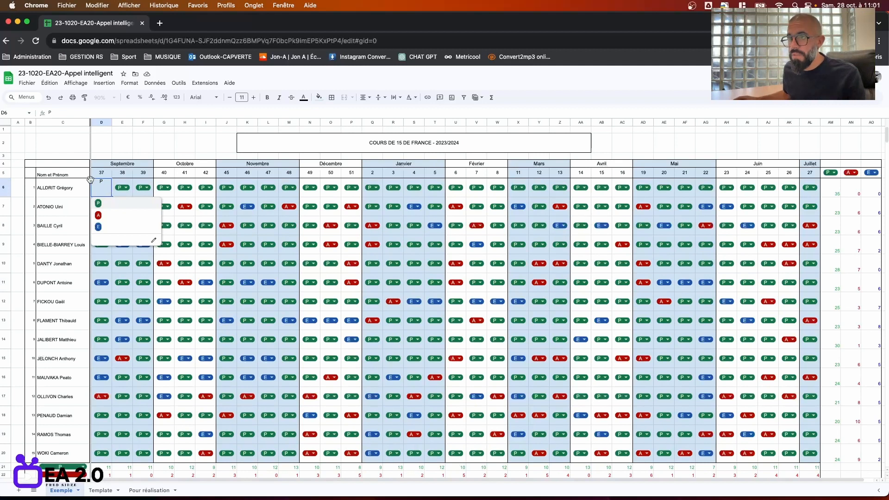
pyautogui.click(206, 143)
pyautogui.scroll(-1, 130, 254)
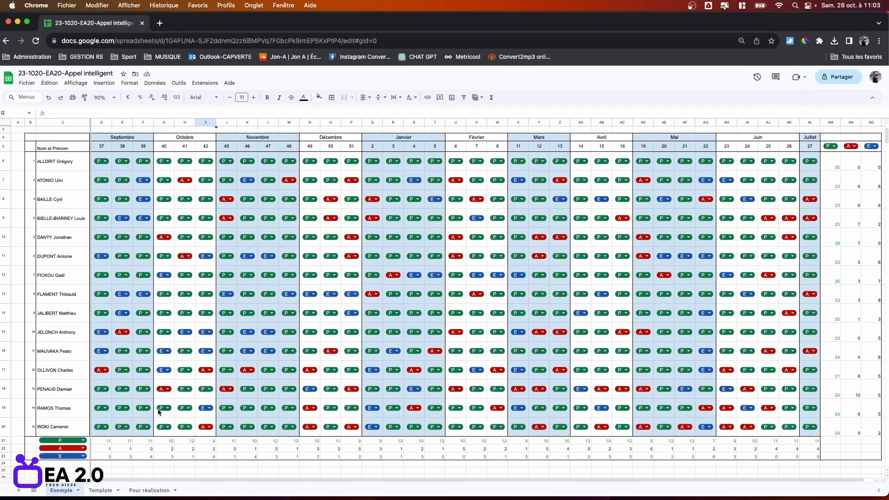
pyautogui.click(155, 491)
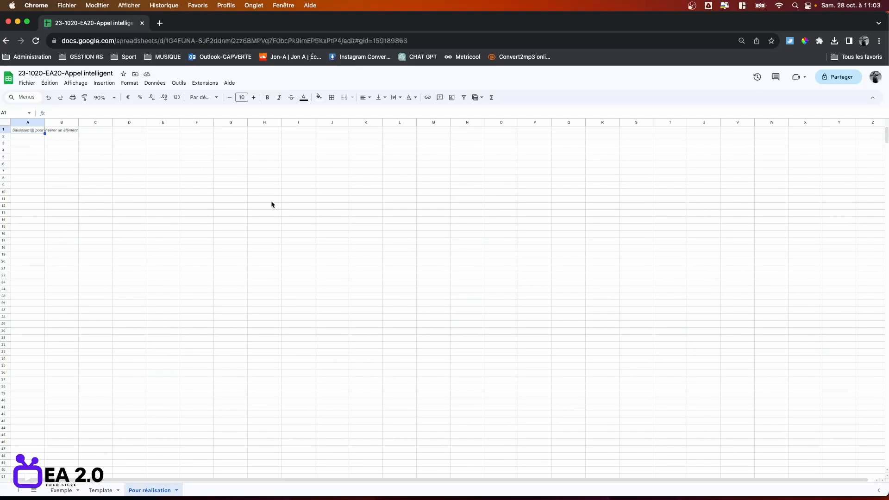
# Make column A much narrower.
pyautogui.click(317, 205)
pyautogui.click(5, 131)
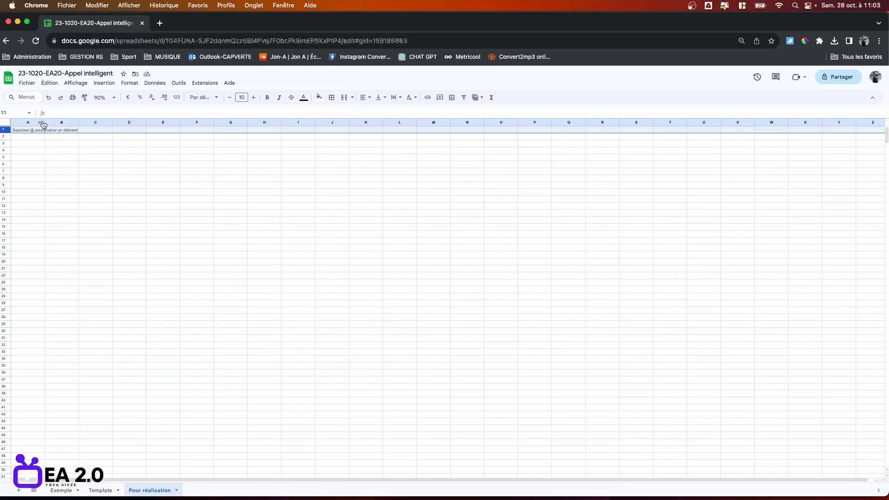
pyautogui.moveTo(42, 123); pyautogui.dragTo(19, 123)
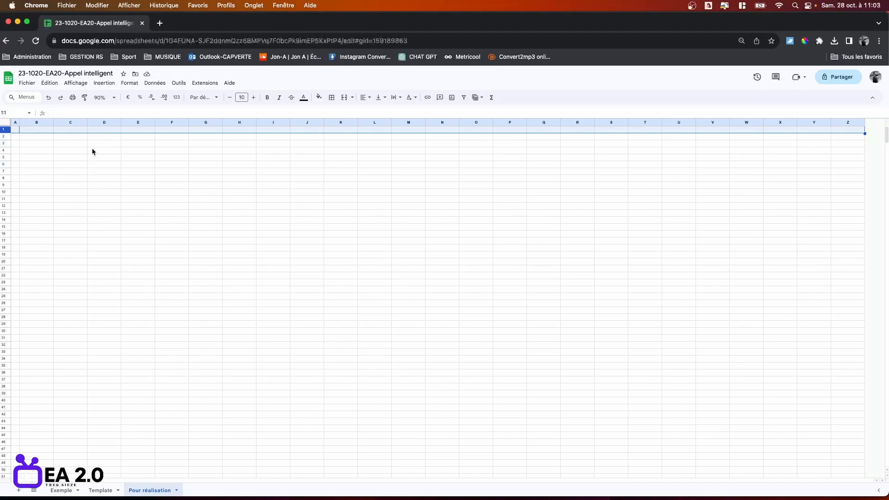
# Merge G2:L2 and enter the title 'COURS DE DANSE - 2023/2024 - 1° CYCLE'.
pyautogui.click(207, 138)
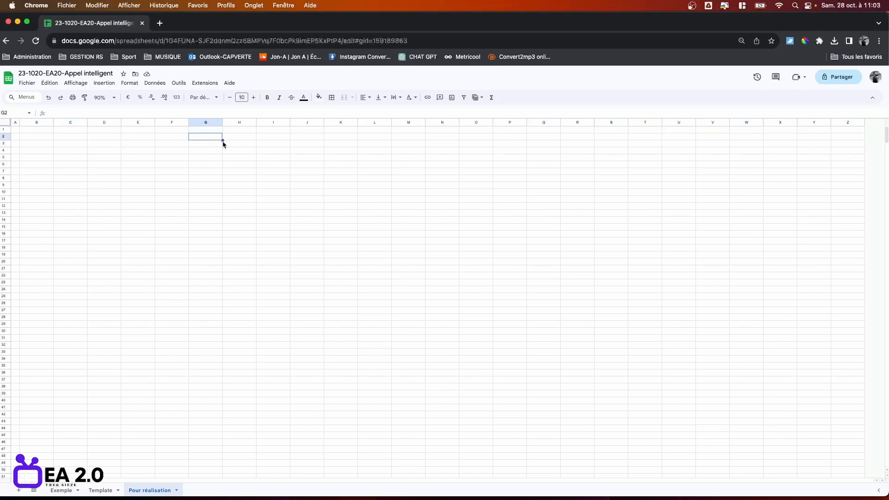
pyautogui.keyDown('shift'); pyautogui.click(382, 136); pyautogui.keyUp('shift')
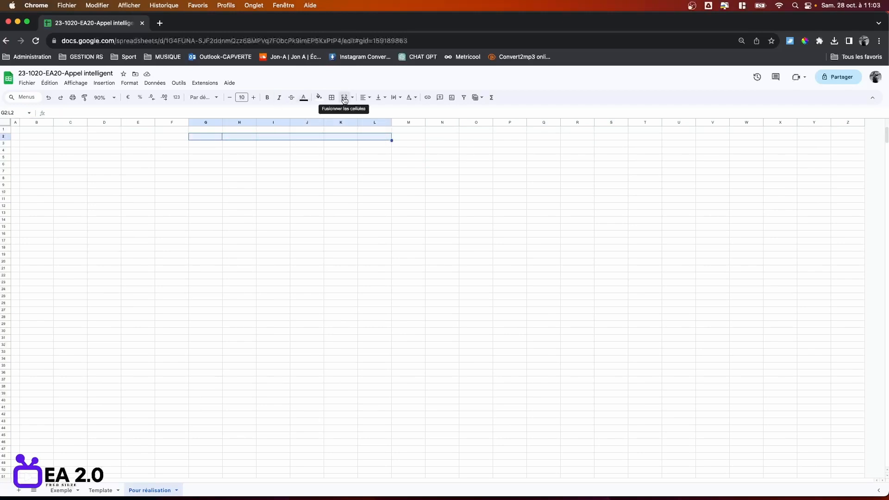
pyautogui.click(344, 100)
pyautogui.doubleClick(285, 137)
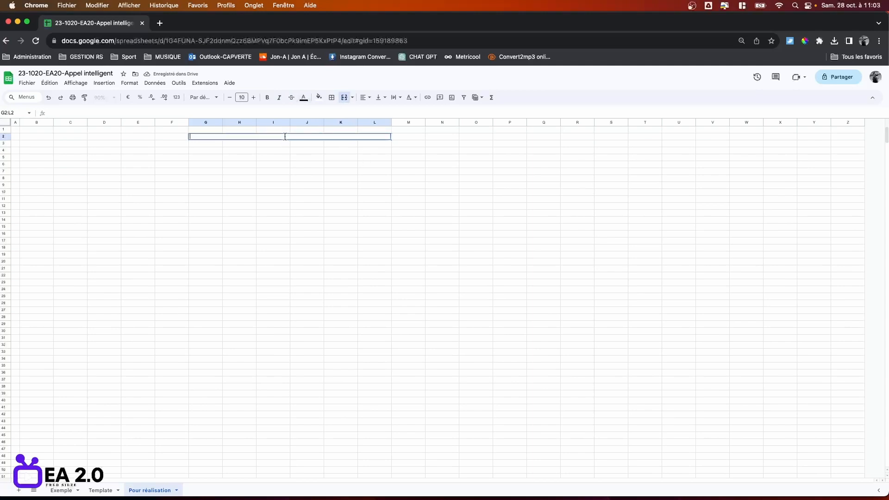
pyautogui.write('COURS  DE')
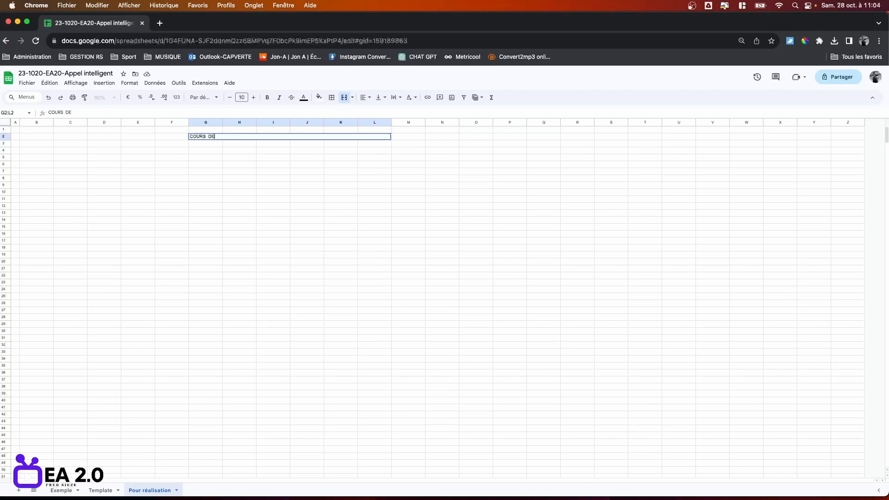
pyautogui.write(' DANSE - 2023/2024 - 1° CYCLE')
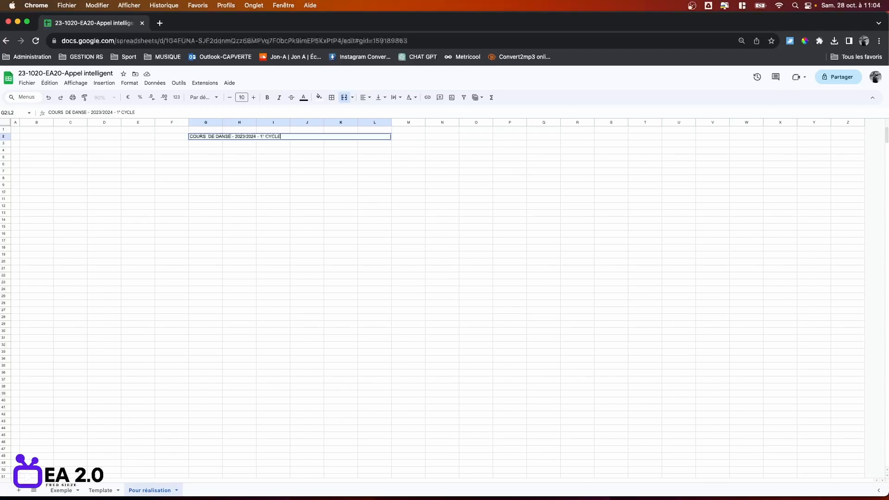
pyautogui.press('Return')
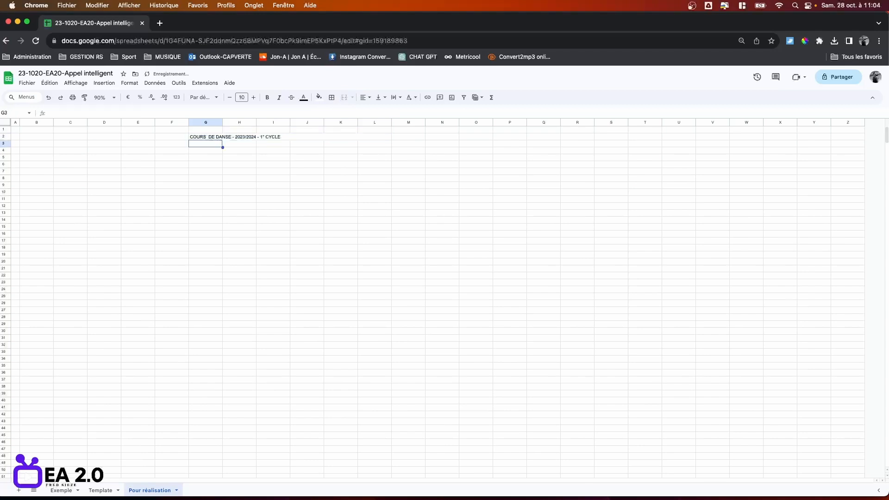
# Centre the merged title and give it an outer border.
pyautogui.click(302, 138)
pyautogui.click(365, 97)
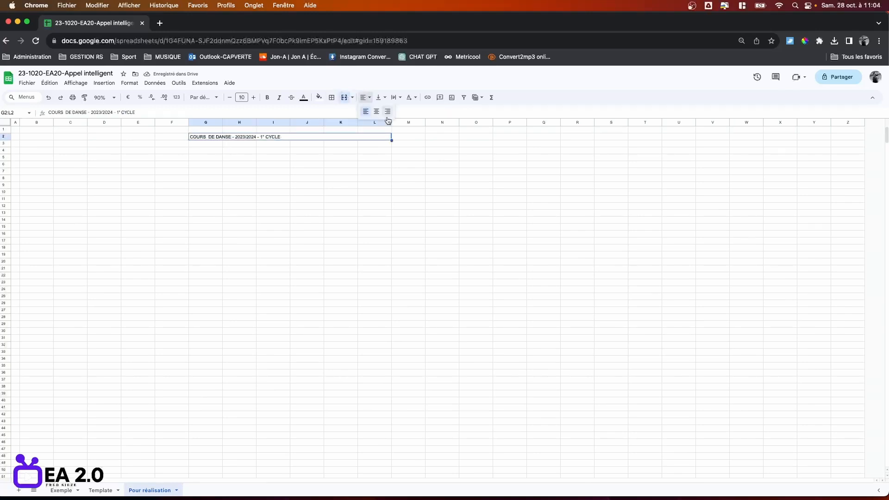
pyautogui.click(376, 112)
pyautogui.click(399, 172)
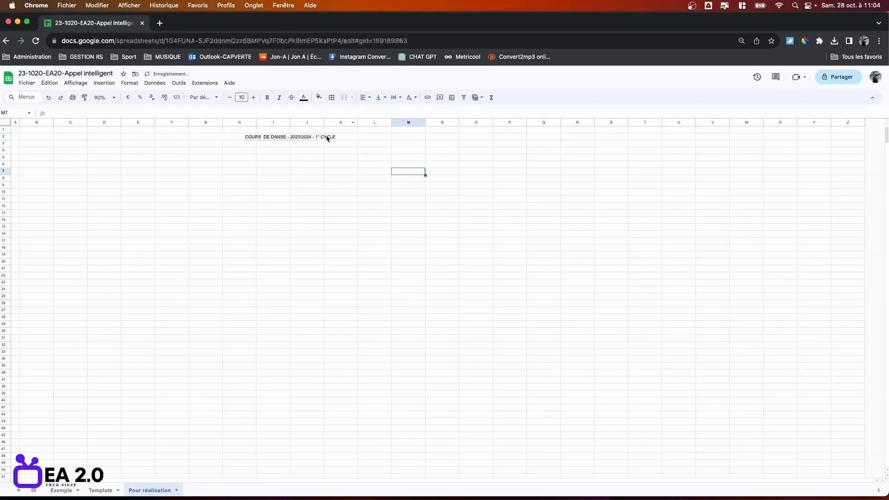
pyautogui.click(327, 138)
pyautogui.click(331, 97)
pyautogui.click(384, 113)
pyautogui.click(408, 193)
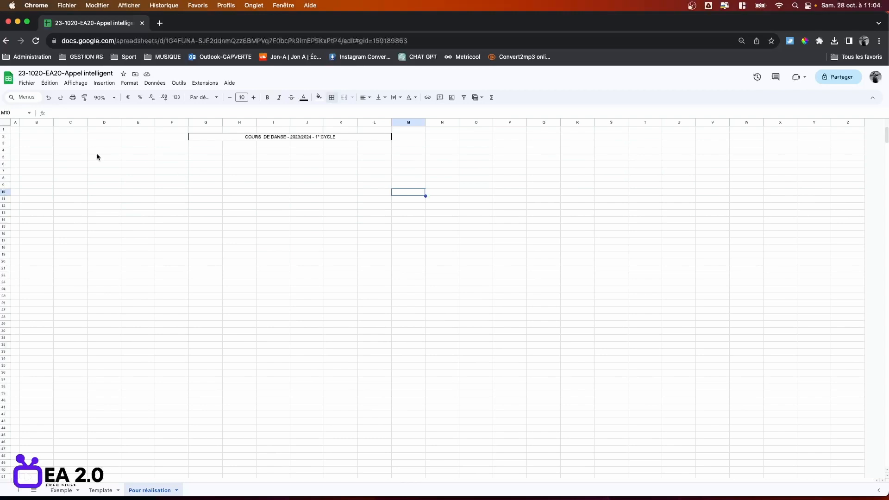
# Enter 'NOM et Prénom' in C5 and widen column C slightly to fit it.
pyautogui.click(39, 145)
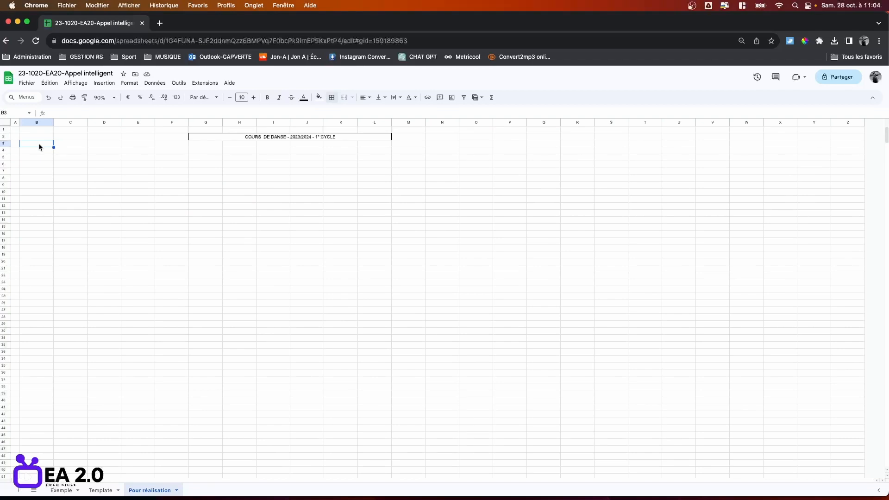
pyautogui.press('Down')
pyautogui.press('Down')
pyautogui.press('Right')
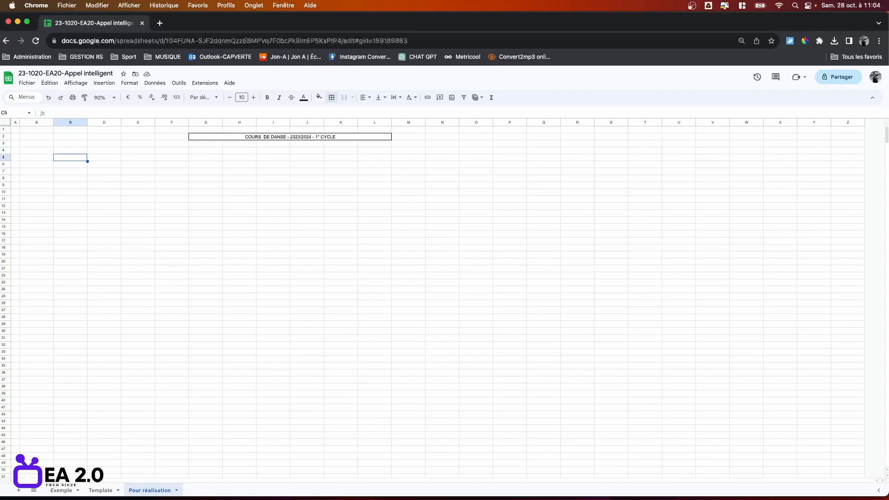
pyautogui.write('NOM')
pyautogui.write(" et 'P")
pyautogui.write('réno')
pyautogui.write('rénom')
pyautogui.press('Tab')
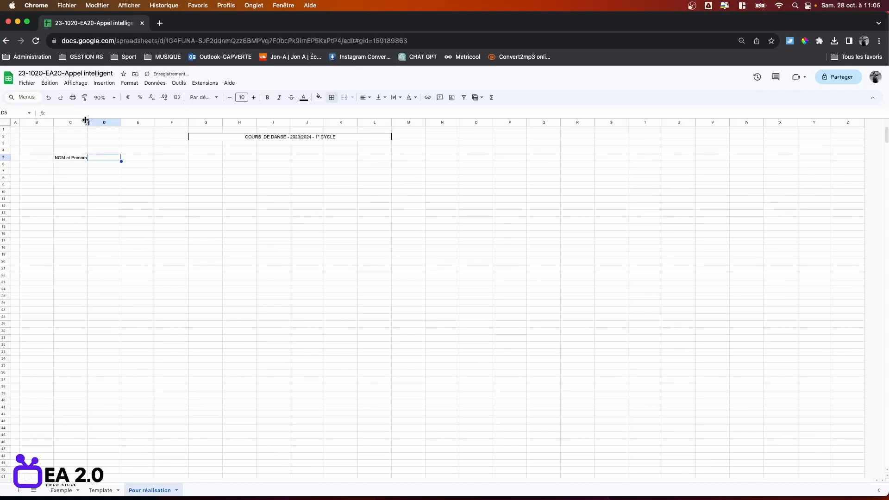
pyautogui.moveTo(87, 121); pyautogui.dragTo(91, 121)
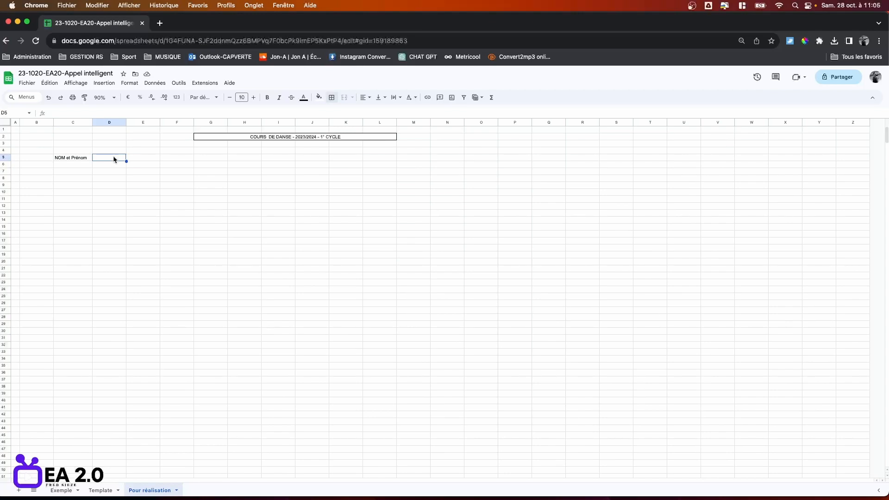
# Enter weeks 37 through 12 and 27 in row 5, then insert 11 columns after P–Z.
pyautogui.write('37\t38\t39\t40\t41\t42\t45\t46\t47\t48\t49\t50\t51\t2\t3\t4\t5\t6\t7\t8\t1')
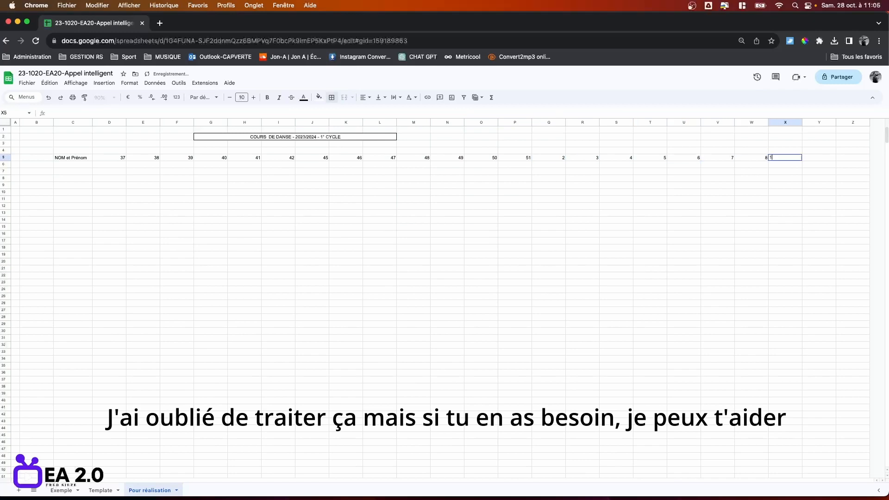
pyautogui.write('1\t12\t27')
pyautogui.click(683, 248)
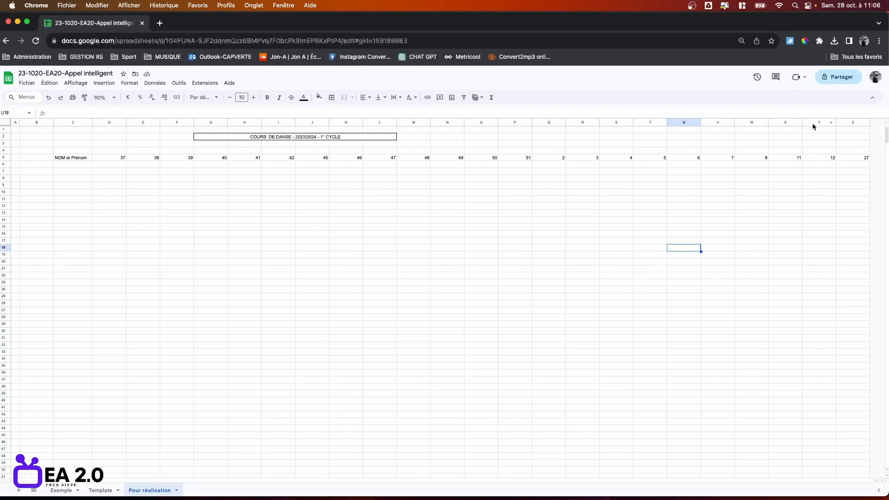
pyautogui.click(514, 122)
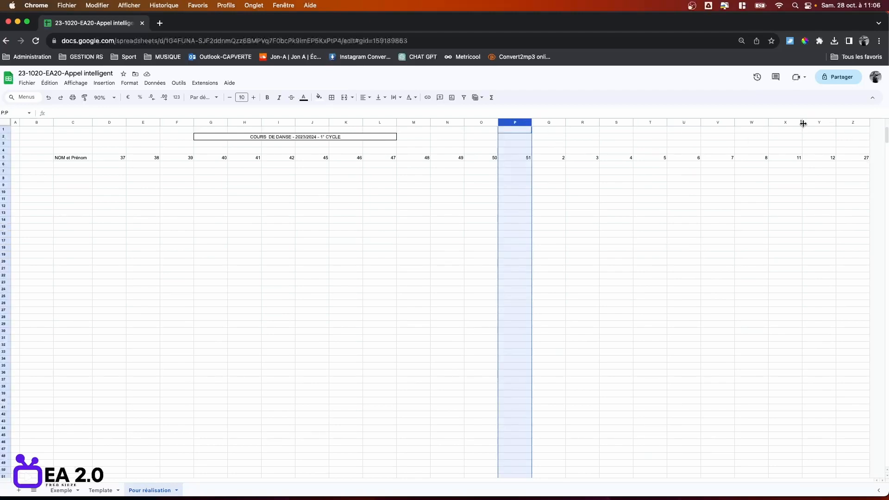
pyautogui.keyDown('shift'); pyautogui.click(856, 122); pyautogui.keyUp('shift')
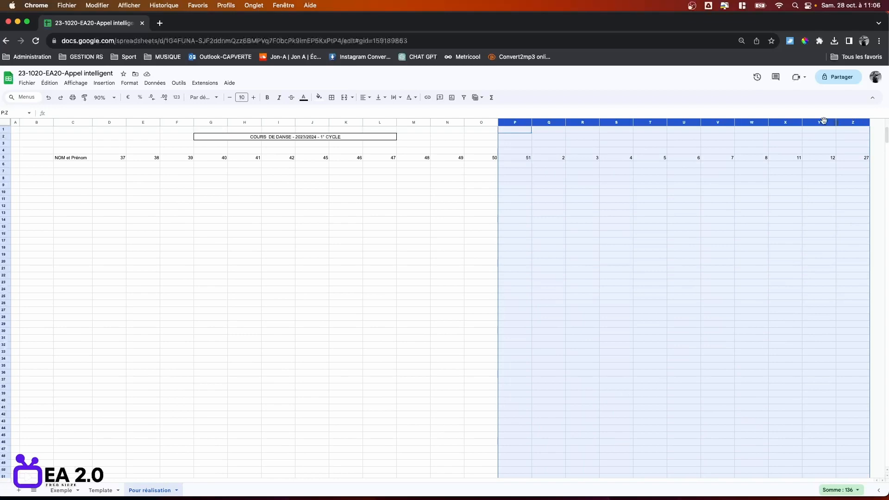
pyautogui.rightClick(652, 122)
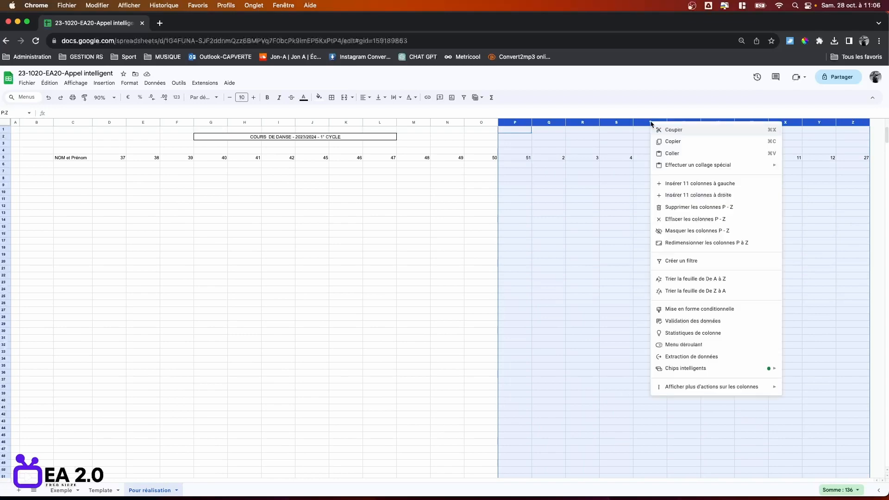
pyautogui.click(709, 195)
pyautogui.click(776, 234)
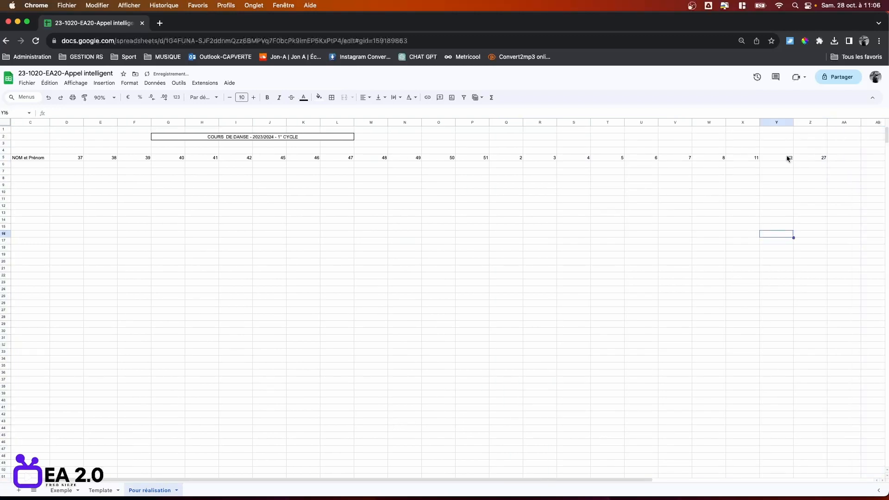
# Fill weeks 14, 15, 16 and 19–26 into the new columns before week 27.
pyautogui.click(819, 159)
pyautogui.write('1')
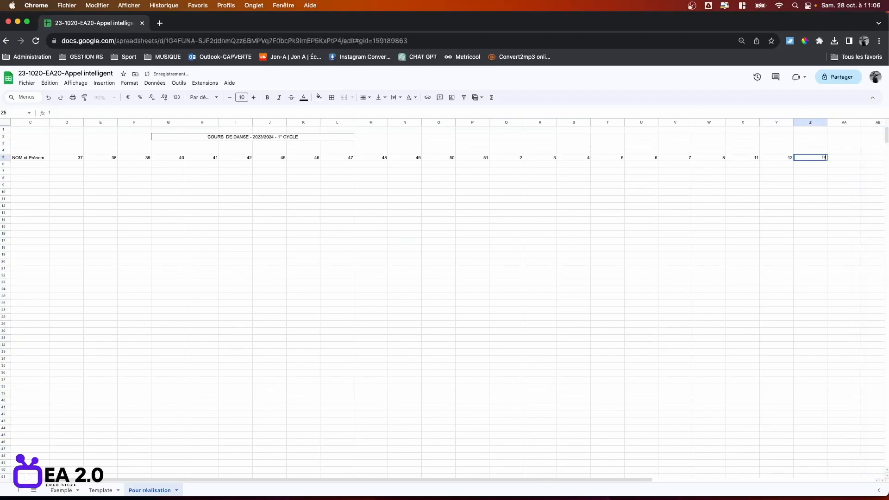
pyautogui.write('4\t15\t16\t19\t20\t21\t22\t23\t24\t25\t26')
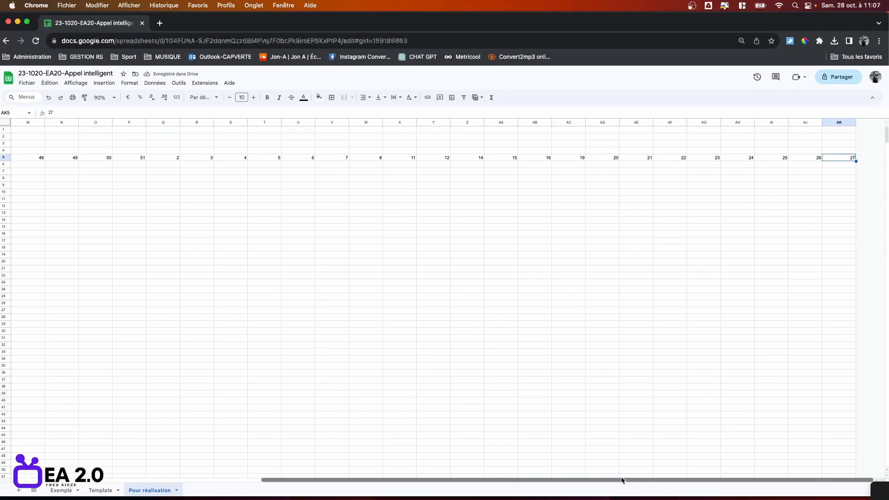
pyautogui.moveTo(621, 479); pyautogui.dragTo(403, 477)
pyautogui.click(454, 477)
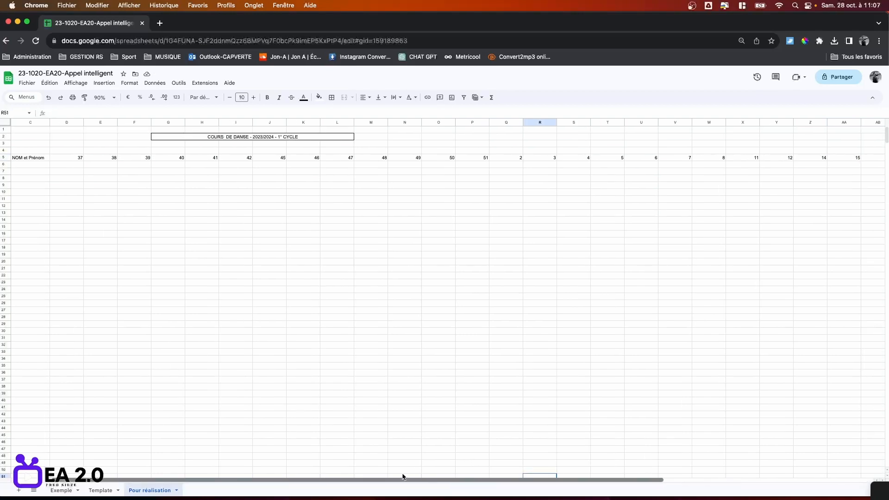
pyautogui.click(63, 123)
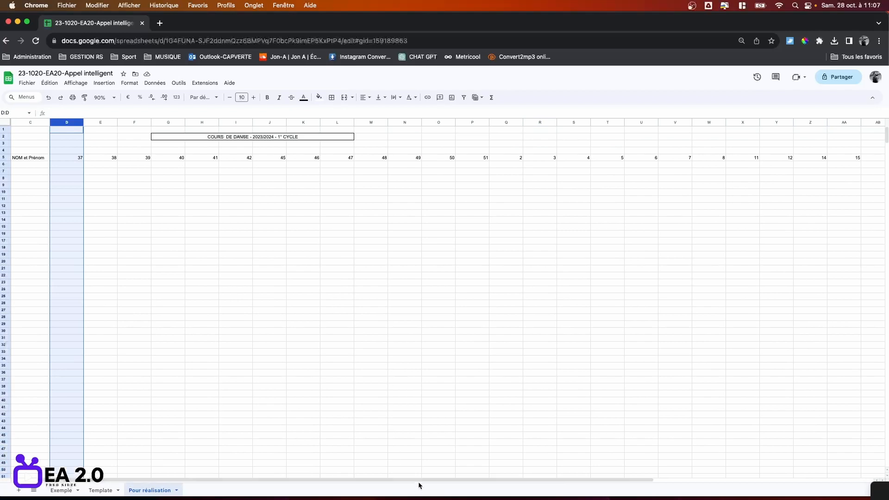
# Give week columns D through AK a uniform narrow width.
pyautogui.moveTo(419, 481); pyautogui.dragTo(661, 481)
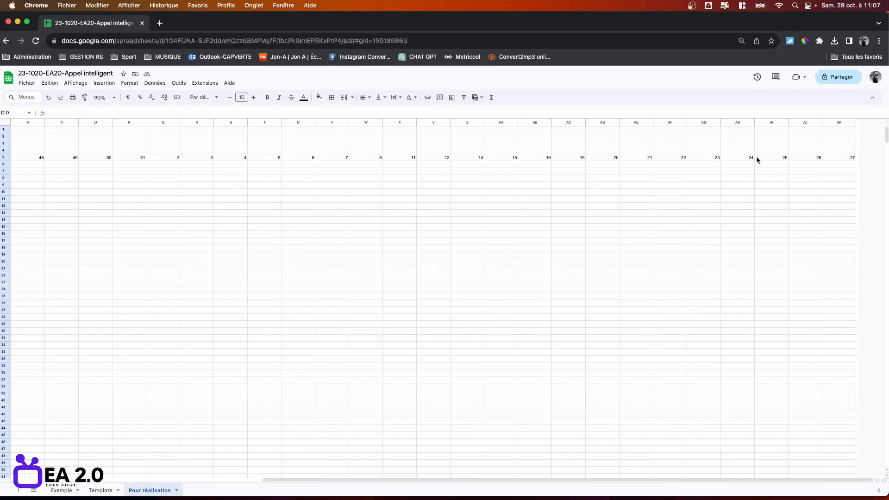
pyautogui.keyDown('shift'); pyautogui.click(838, 123); pyautogui.keyUp('shift')
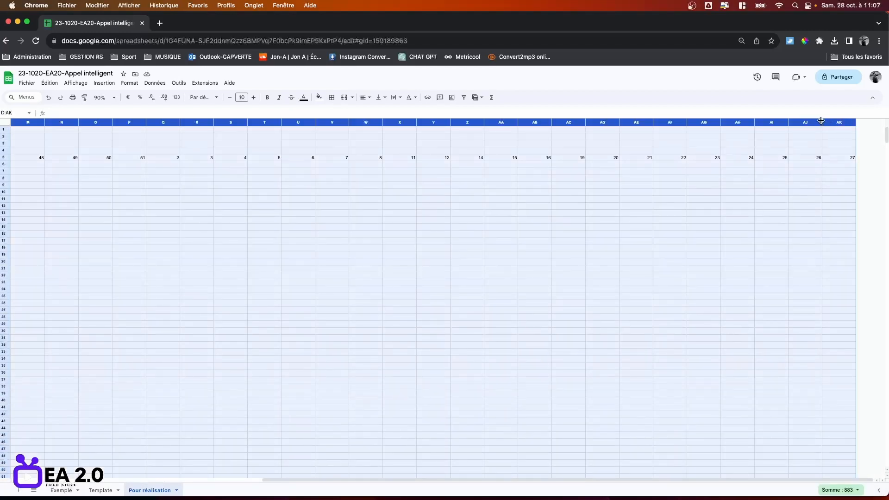
pyautogui.moveTo(822, 122); pyautogui.dragTo(799, 120)
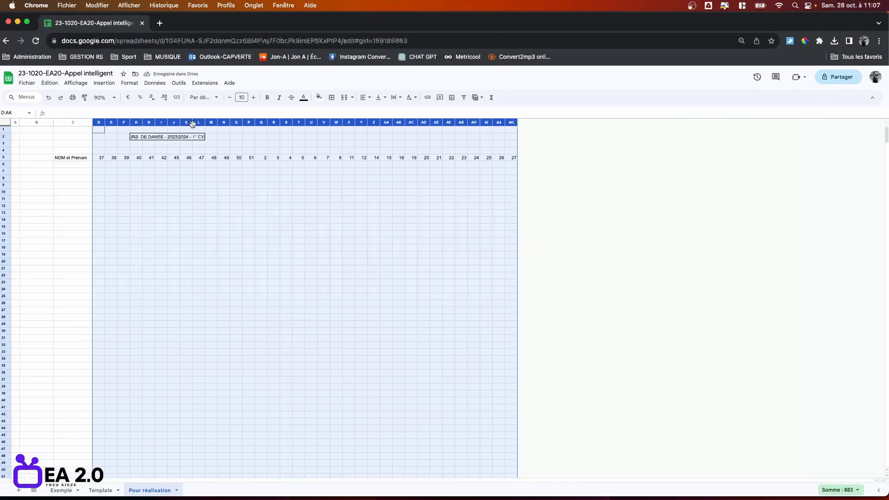
pyautogui.moveTo(192, 121); pyautogui.dragTo(196, 121)
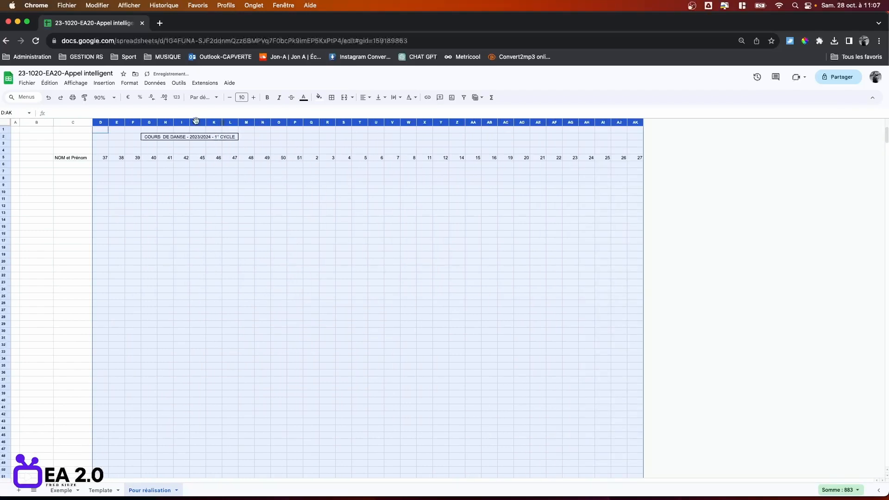
pyautogui.click(194, 242)
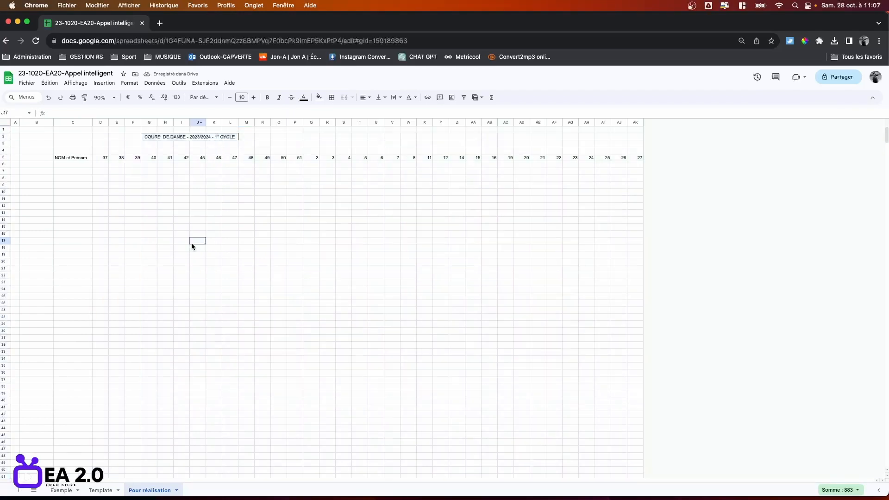
# Centre the week numbers across columns D through AK.
pyautogui.click(100, 123)
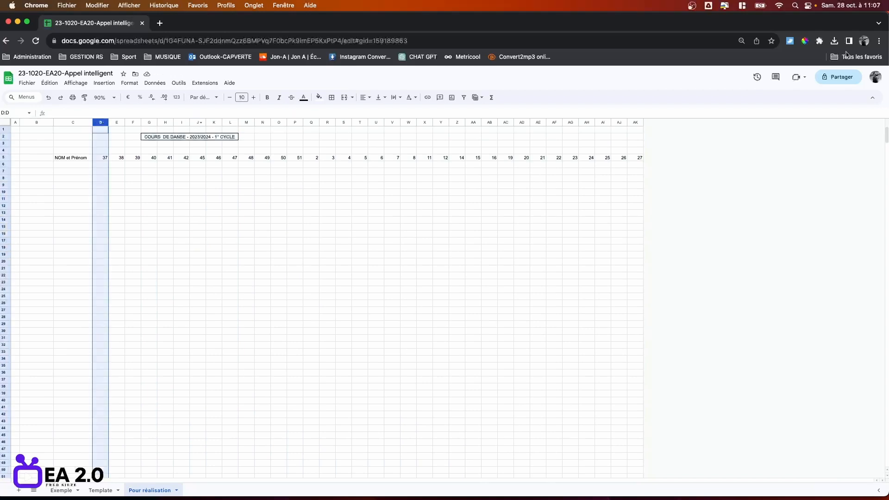
pyautogui.rightClick(636, 124)
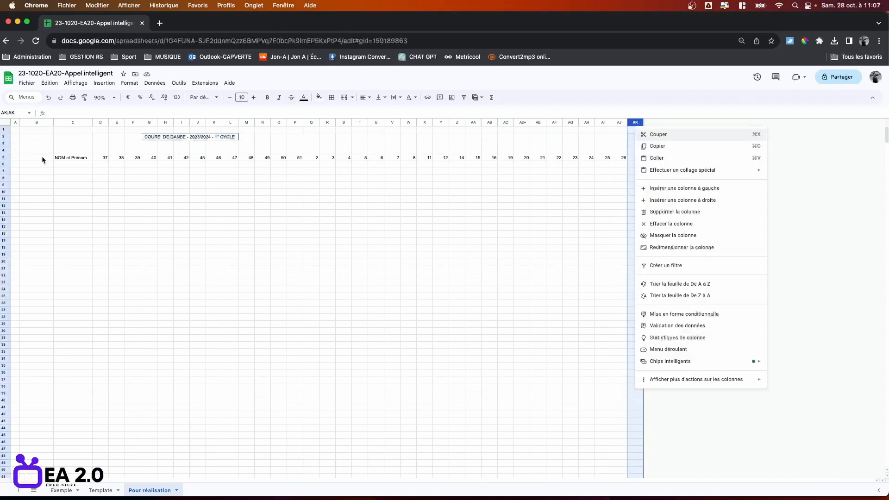
pyautogui.click(99, 122)
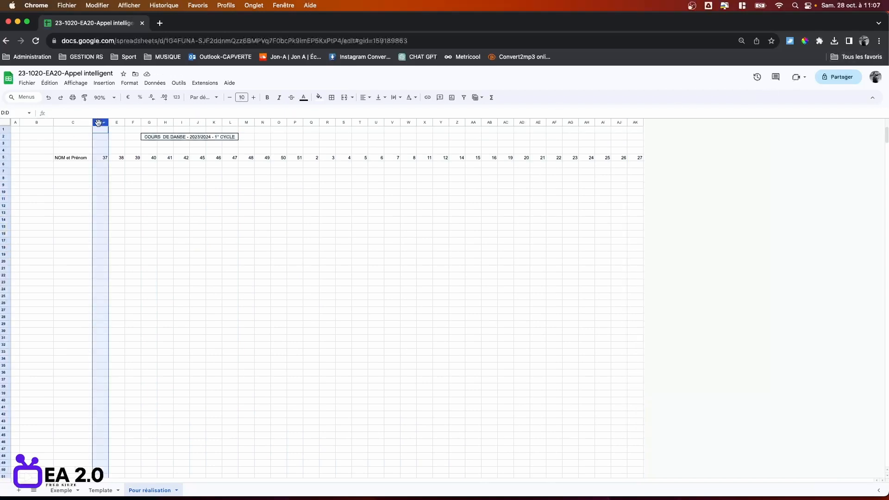
pyautogui.keyDown('shift'); pyautogui.click(635, 122); pyautogui.keyUp('shift')
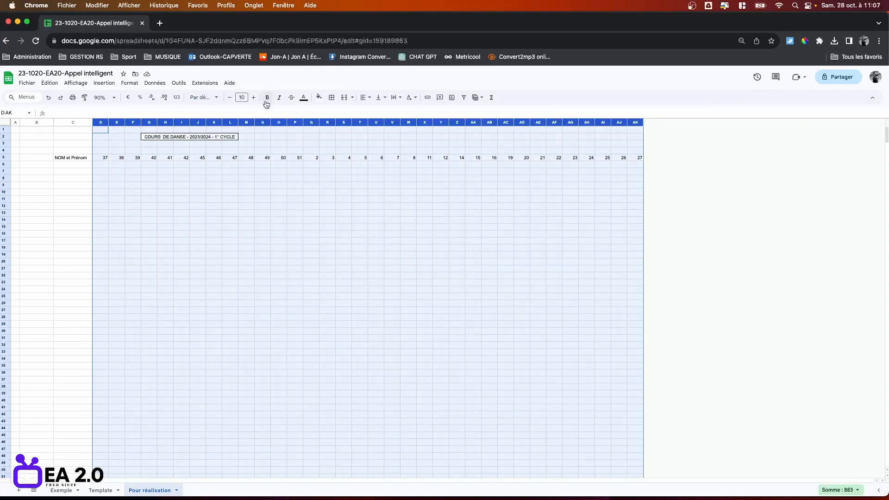
pyautogui.click(369, 98)
pyautogui.click(375, 115)
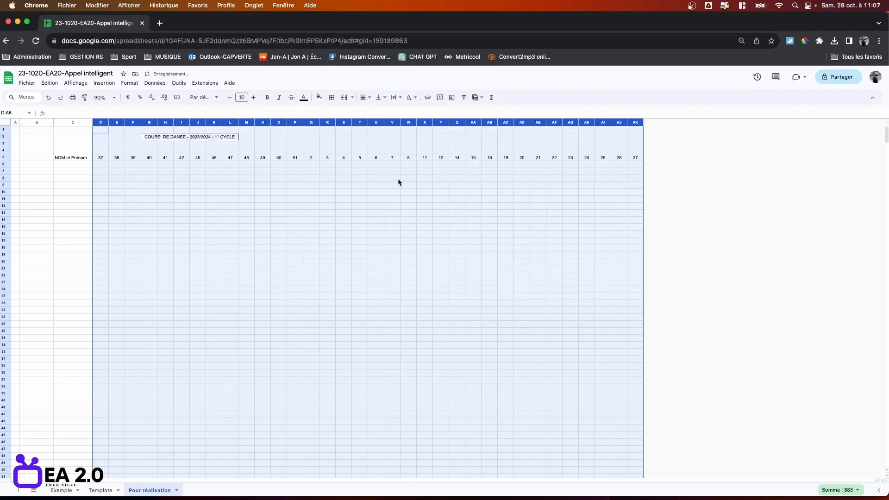
# Merge and label Septembre (D4:F4), Octobre (G4:I4) and Novembre (J4:M4) in row 4.
pyautogui.click(398, 182)
pyautogui.click(101, 151)
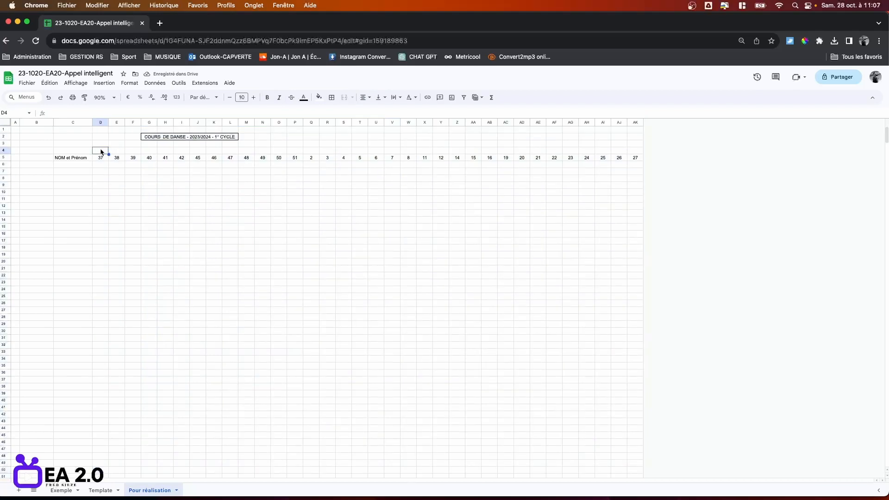
pyautogui.keyDown('shift'); pyautogui.click(135, 152); pyautogui.keyUp('shift')
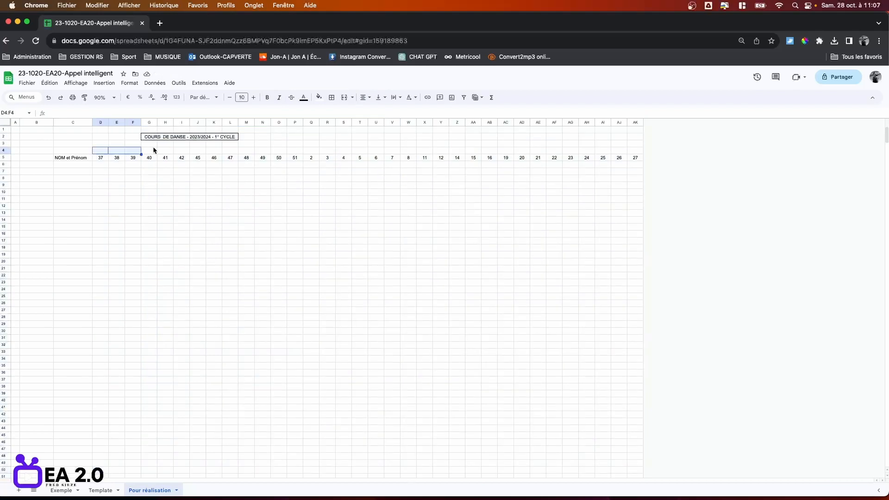
pyautogui.click(344, 97)
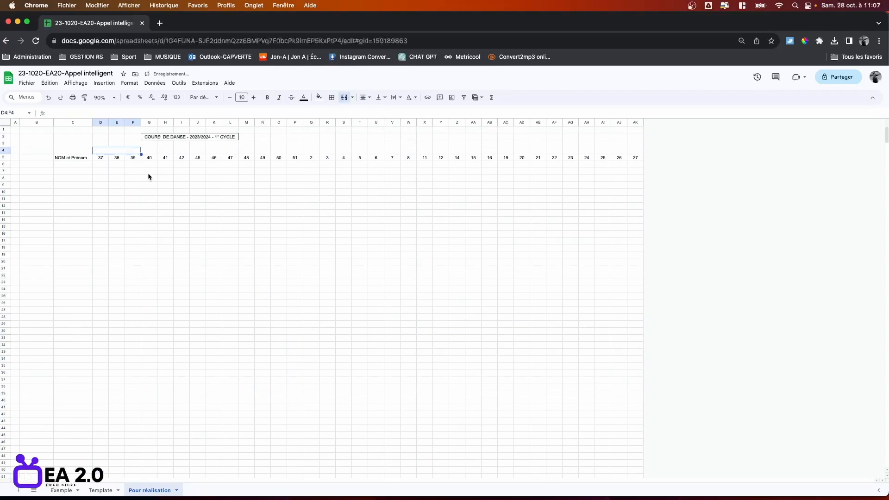
pyautogui.write('Septembre')
pyautogui.press('Tab')
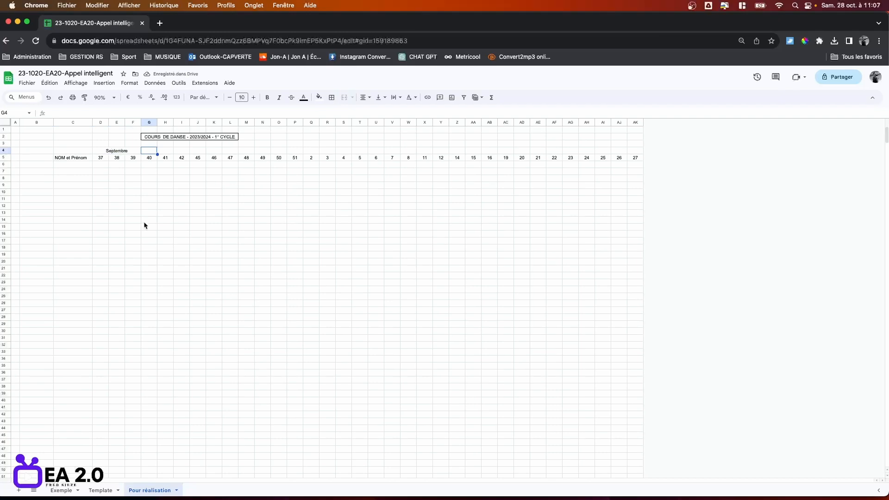
pyautogui.keyDown('shift'); pyautogui.click(182, 151); pyautogui.keyUp('shift')
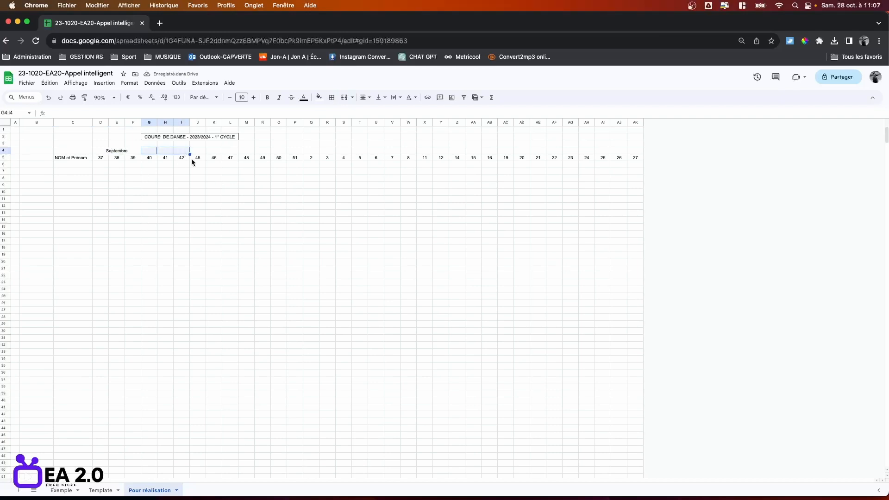
pyautogui.click(344, 97)
pyautogui.write('Octobre')
pyautogui.press('Tab')
pyautogui.keyDown('shift'); pyautogui.click(245, 152); pyautogui.keyUp('shift')
pyautogui.click(344, 97)
pyautogui.write('Novembre')
pyautogui.press('Tab')
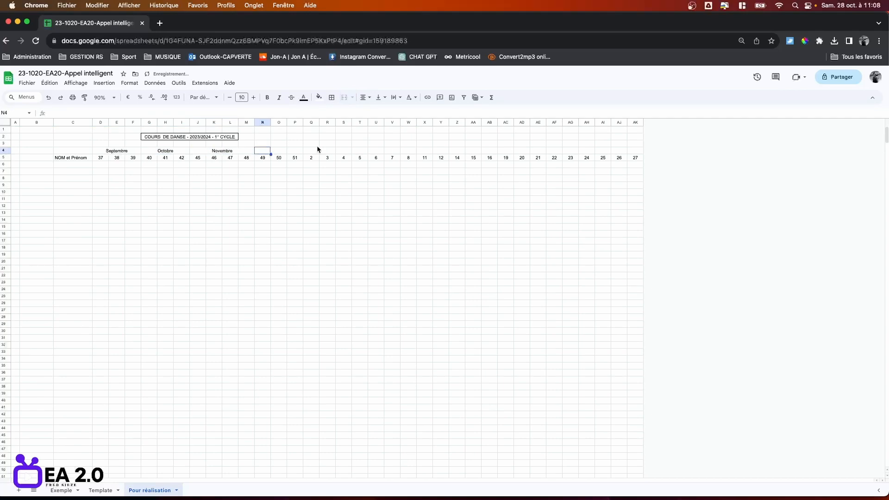
# Add merged month headings for Décembre (N4:P4), Janvier (Q4:T4) and Février (U4:W4).
pyautogui.keyDown('shift'); pyautogui.click(296, 151); pyautogui.keyUp('shift')
pyautogui.click(345, 98)
pyautogui.click(344, 97)
pyautogui.write('Janvier')
pyautogui.press('Tab')
pyautogui.keyDown('shift'); pyautogui.click(409, 151); pyautogui.keyUp('shift')
pyautogui.click(344, 97)
pyautogui.write('Février')
pyautogui.press('Tab')
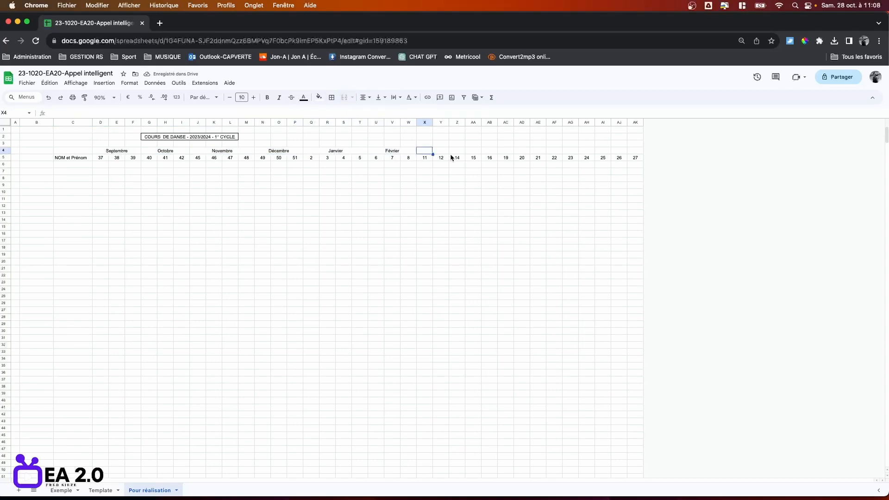
# Insert a column after week 12 and enter week 13 in it.
pyautogui.rightClick(440, 122)
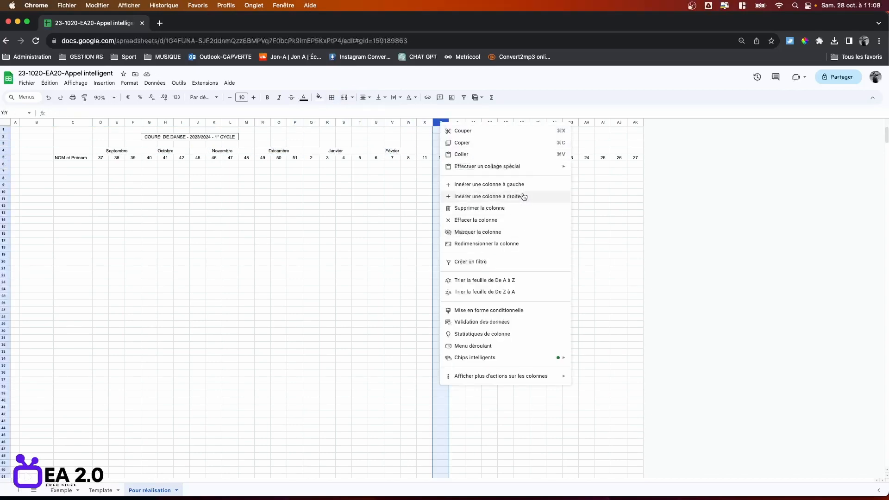
pyautogui.click(498, 196)
pyautogui.click(460, 160)
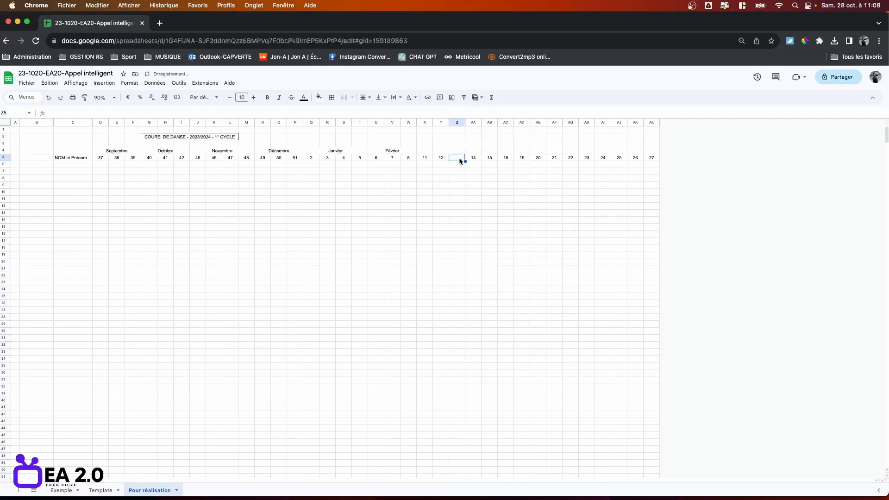
pyautogui.write('13')
pyautogui.click(478, 220)
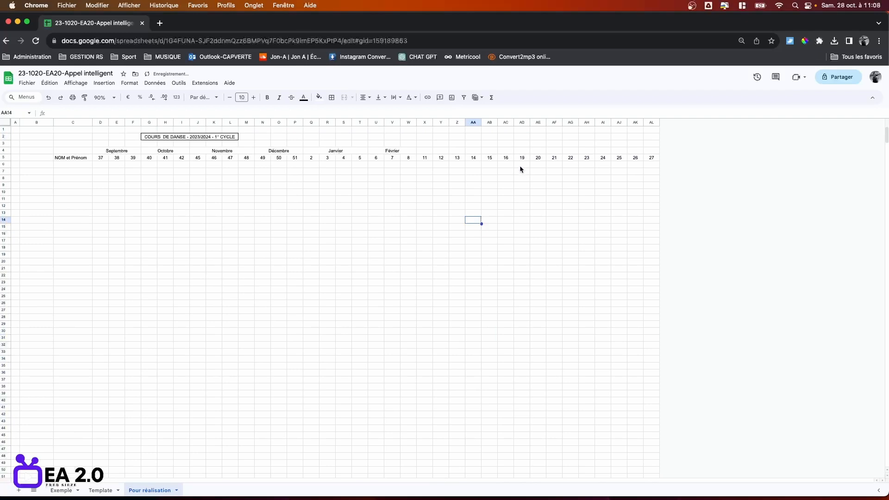
# Merge and label Mars (X4:Z4), Avril, Mai, Juin and Juillet in row 4.
pyautogui.click(432, 151)
pyautogui.moveTo(433, 151); pyautogui.dragTo(459, 153)
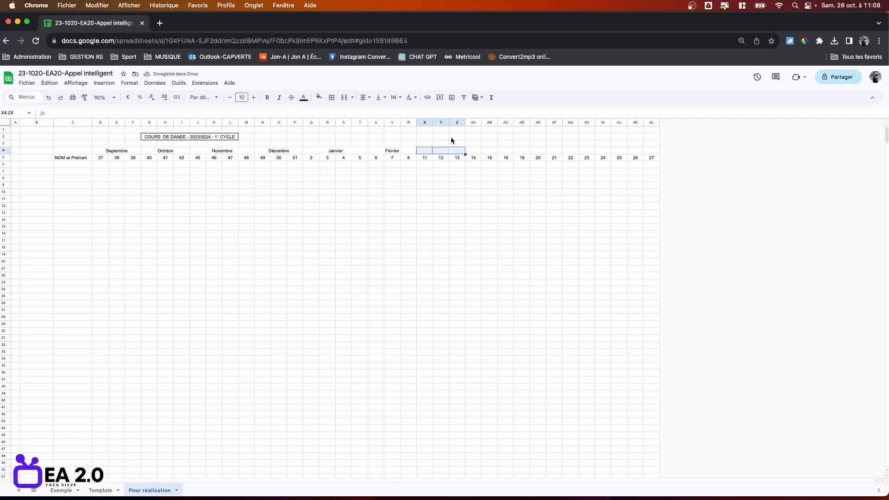
pyautogui.click(345, 99)
pyautogui.write('Mars')
pyautogui.press('Return')
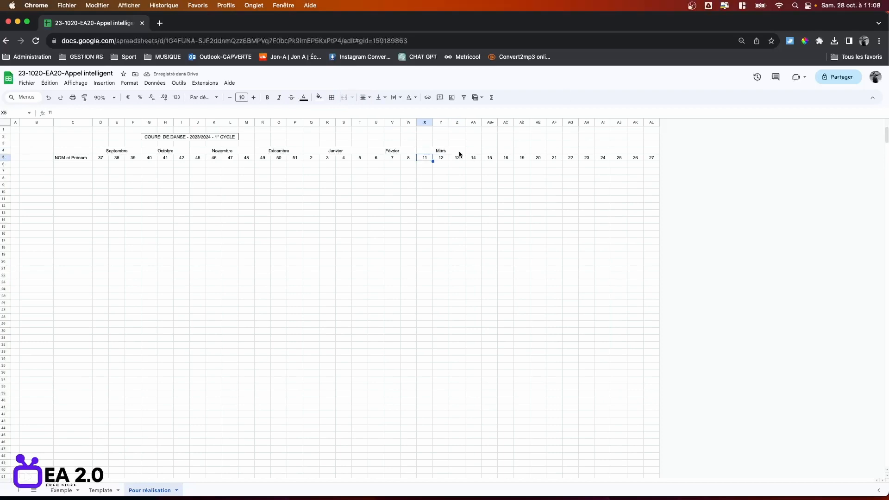
pyautogui.click(344, 98)
pyautogui.write('Avril')
pyautogui.press('Return')
pyautogui.moveTo(474, 151); pyautogui.dragTo(570, 151)
pyautogui.click(345, 99)
pyautogui.click(344, 98)
pyautogui.write('Juin')
pyautogui.press('Tab')
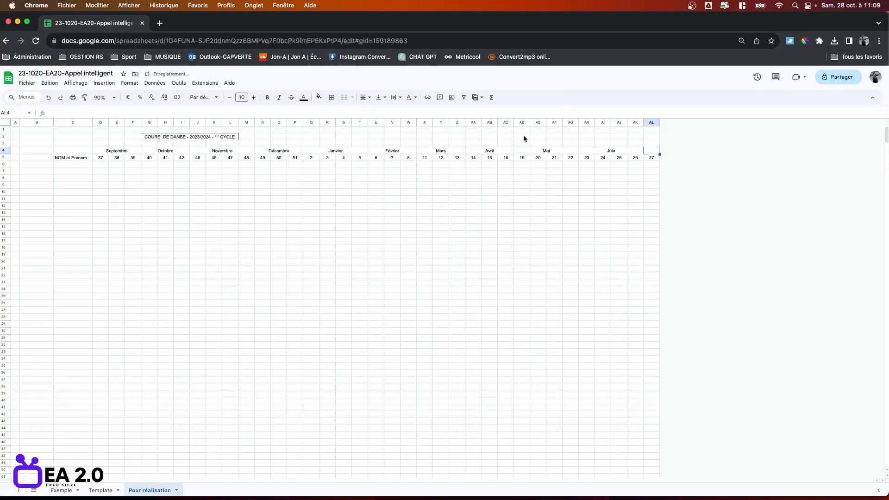
pyautogui.write('Juillet')
pyautogui.press('Return')
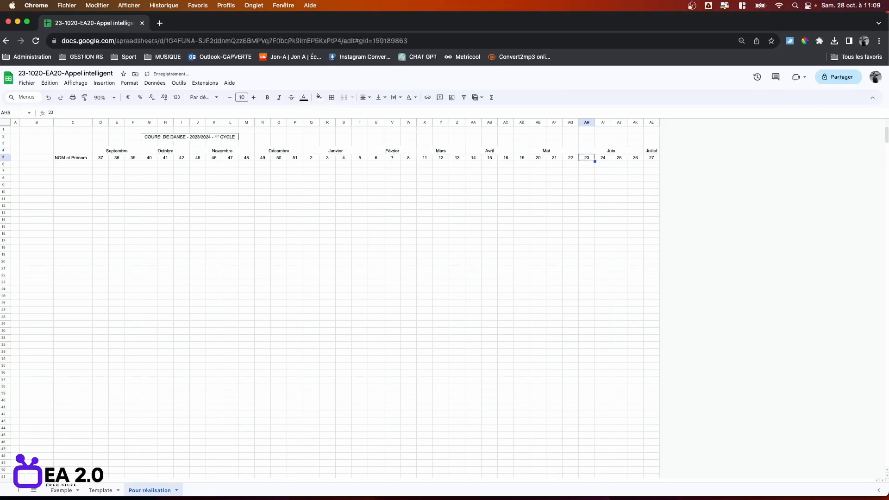
# Insert four empty columns to the right of the week 27 Juillet column.
pyautogui.rightClick(650, 123)
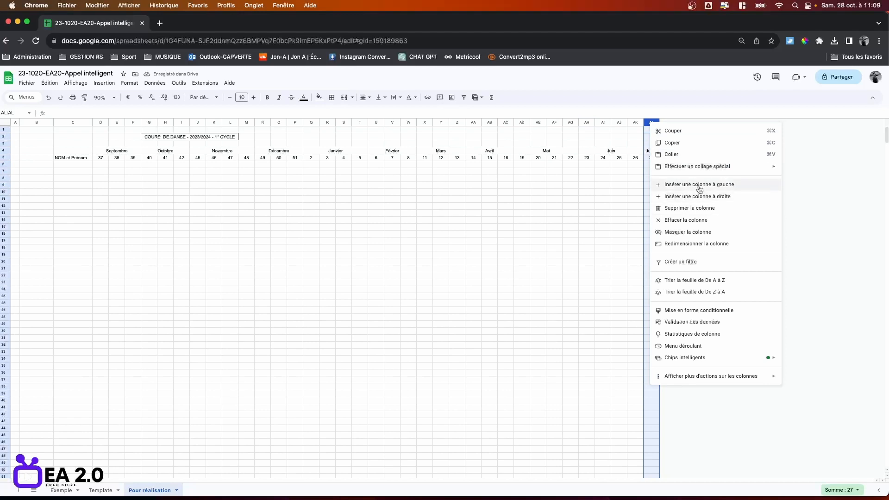
pyautogui.click(736, 196)
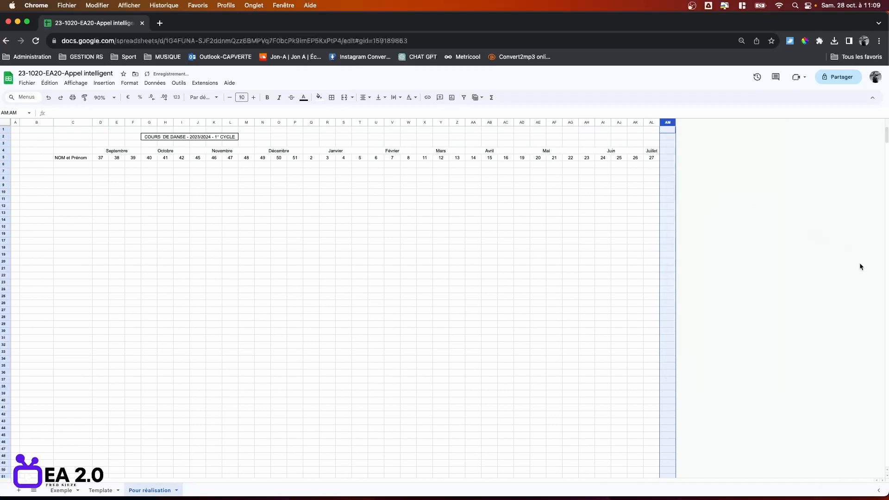
pyautogui.rightClick(668, 123)
pyautogui.click(707, 198)
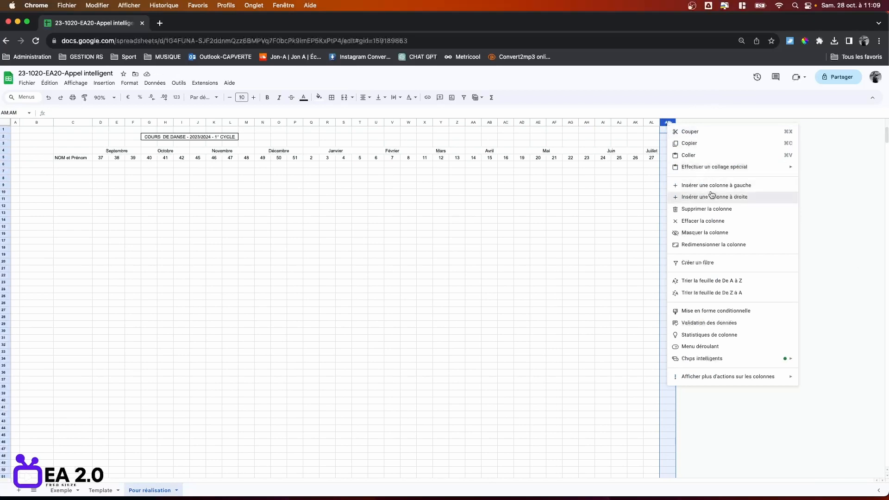
pyautogui.rightClick(682, 123)
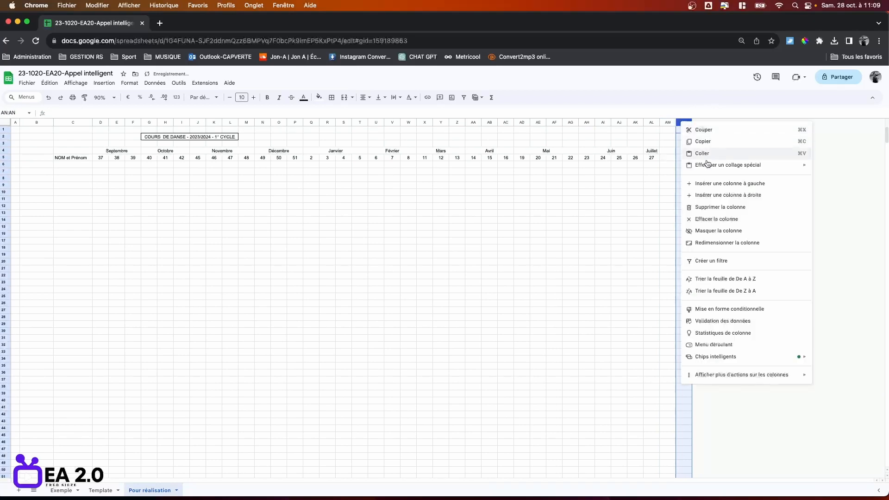
pyautogui.click(728, 195)
pyautogui.rightClick(697, 124)
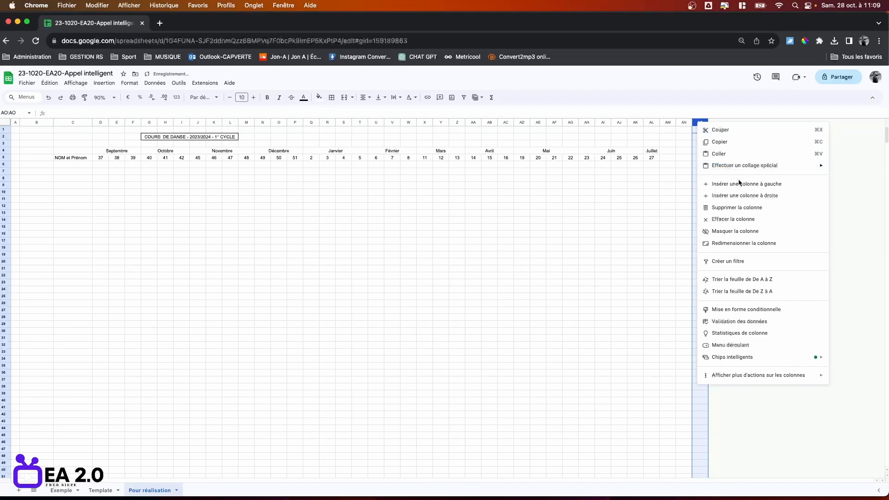
pyautogui.click(748, 200)
pyautogui.click(764, 206)
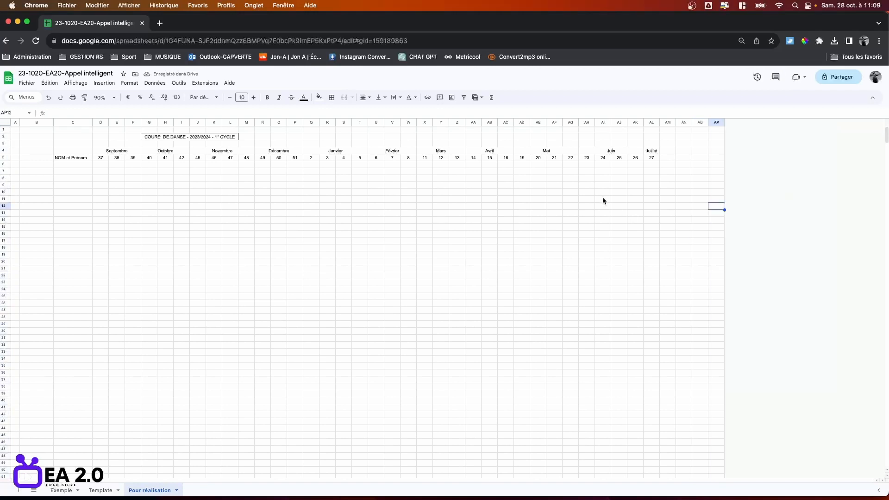
# Outline the Septembre, Octobre and Novembre headings with an outer border.
pyautogui.click(137, 152)
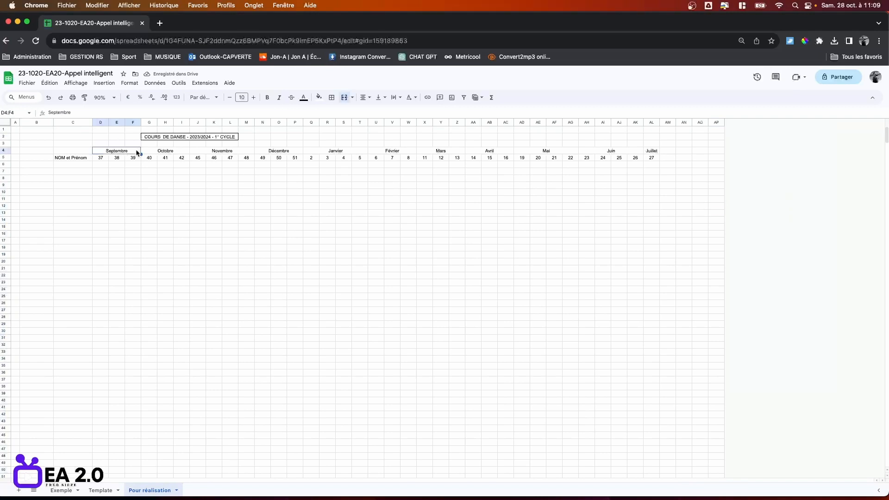
pyautogui.click(330, 98)
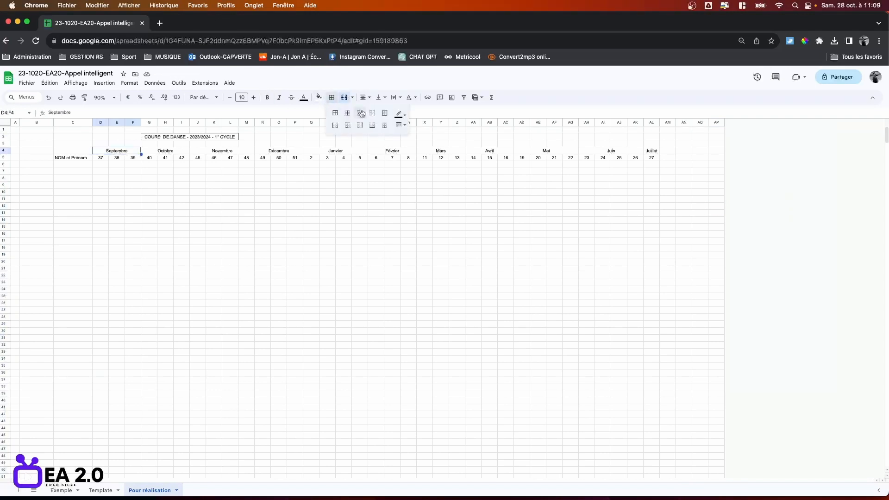
pyautogui.click(385, 115)
pyautogui.click(175, 152)
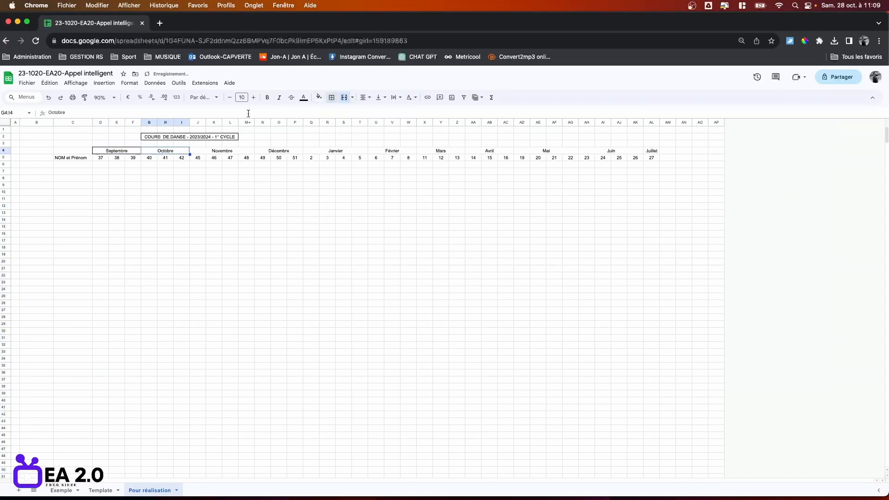
pyautogui.click(332, 97)
pyautogui.click(385, 113)
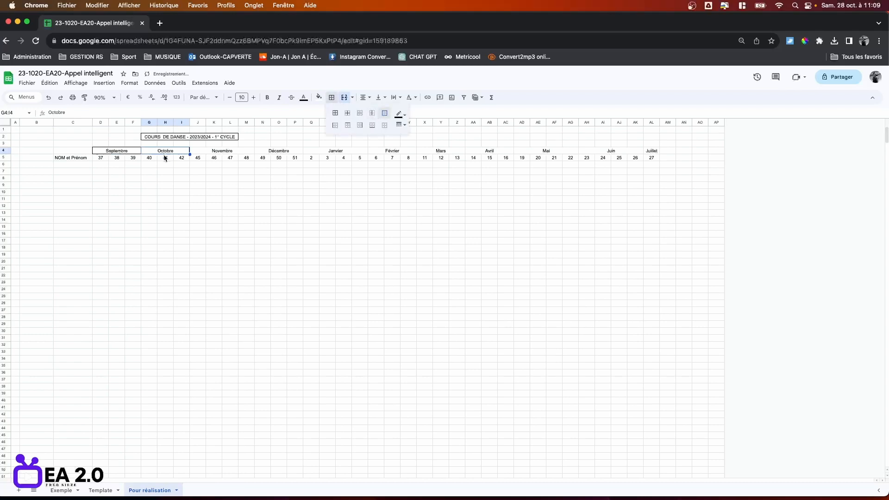
pyautogui.click(213, 153)
pyautogui.click(331, 97)
pyautogui.click(384, 114)
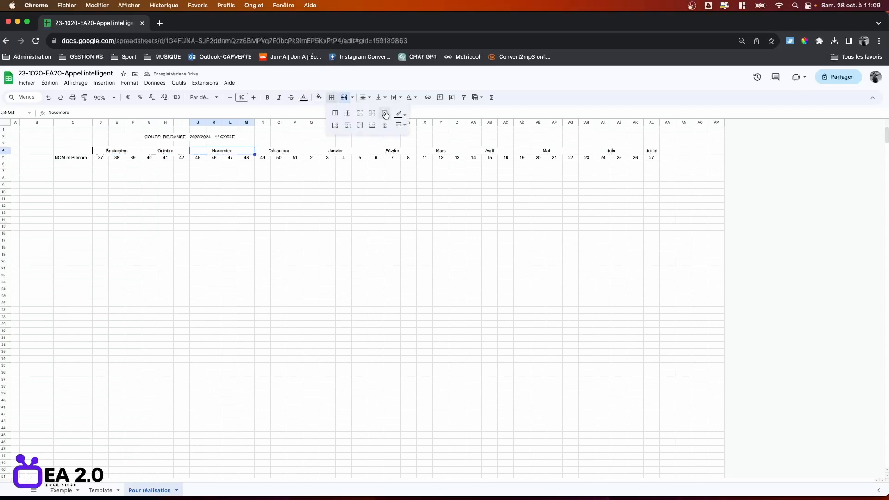
# Outline the Décembre through Juillet month headings with an outer border.
pyautogui.click(269, 151)
pyautogui.click(331, 98)
pyautogui.click(384, 114)
pyautogui.click(335, 152)
pyautogui.click(332, 97)
pyautogui.click(384, 113)
pyautogui.click(391, 151)
pyautogui.click(440, 152)
pyautogui.click(332, 97)
pyautogui.click(384, 113)
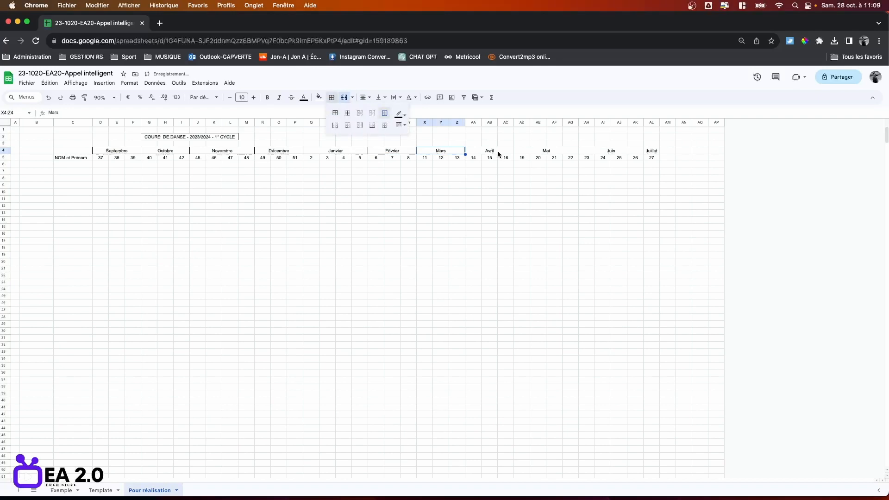
pyautogui.click(497, 153)
pyautogui.click(331, 97)
pyautogui.click(385, 113)
pyautogui.click(547, 152)
pyautogui.click(332, 98)
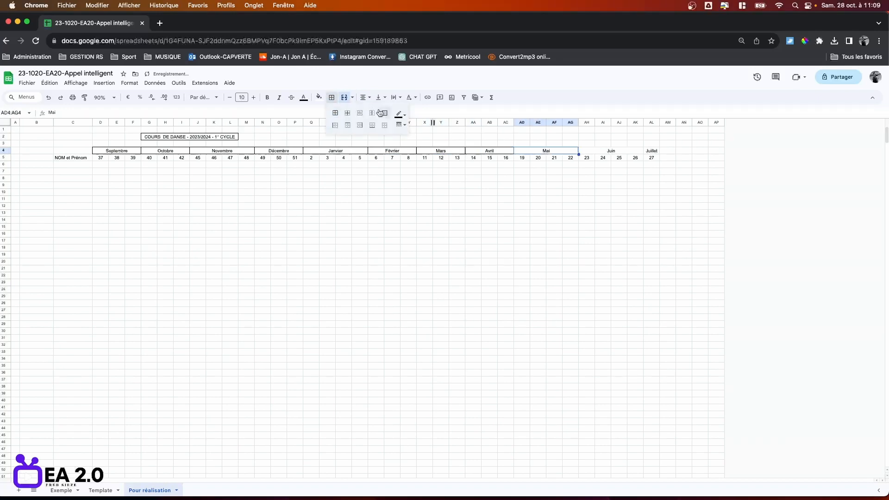
# Extend the title merge first to G2:W2, then to G2:AB2.
pyautogui.click(166, 137)
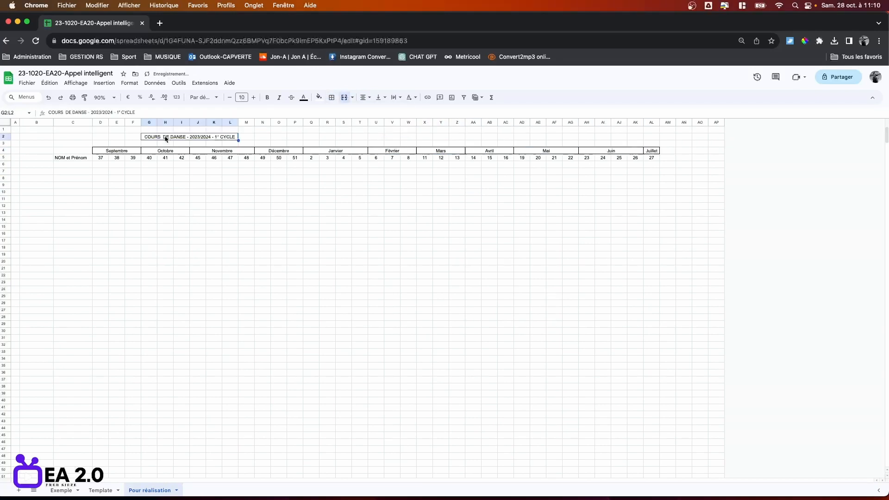
pyautogui.keyDown('shift'); pyautogui.click(408, 138); pyautogui.keyUp('shift')
pyautogui.click(344, 97)
pyautogui.click(398, 206)
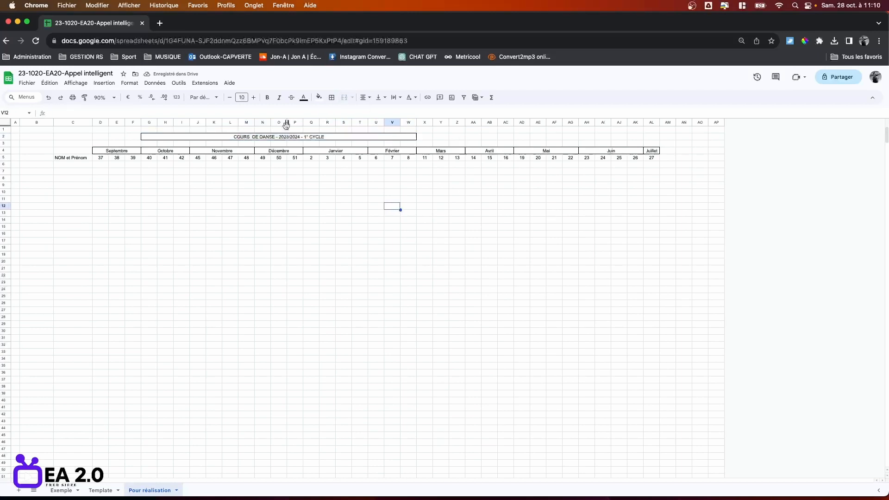
pyautogui.click(300, 138)
pyautogui.keyDown('shift'); pyautogui.click(490, 137); pyautogui.keyUp('shift')
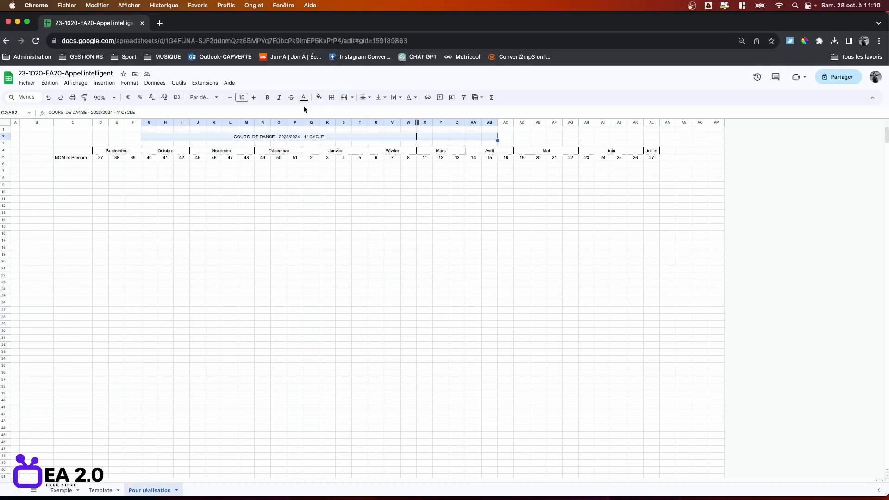
pyautogui.click(343, 99)
pyautogui.click(500, 215)
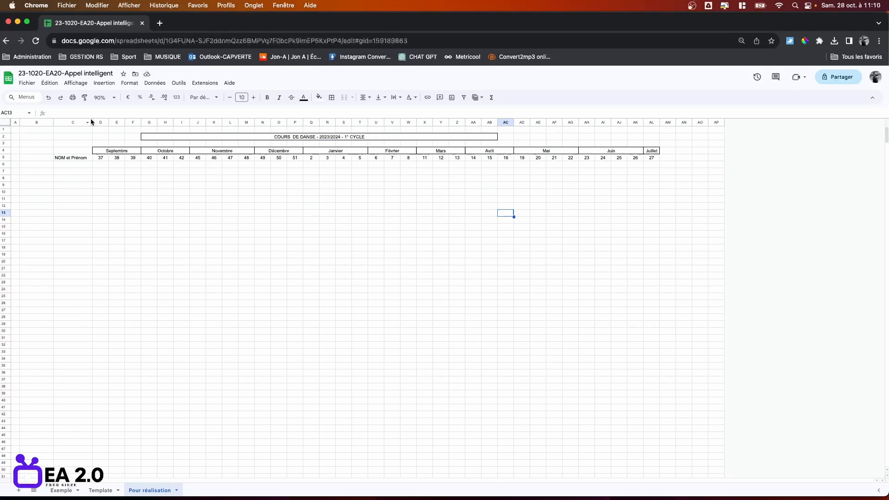
# Narrow column B and enter 1 and 2 in B6 and B7.
pyautogui.moveTo(92, 123); pyautogui.dragTo(99, 123)
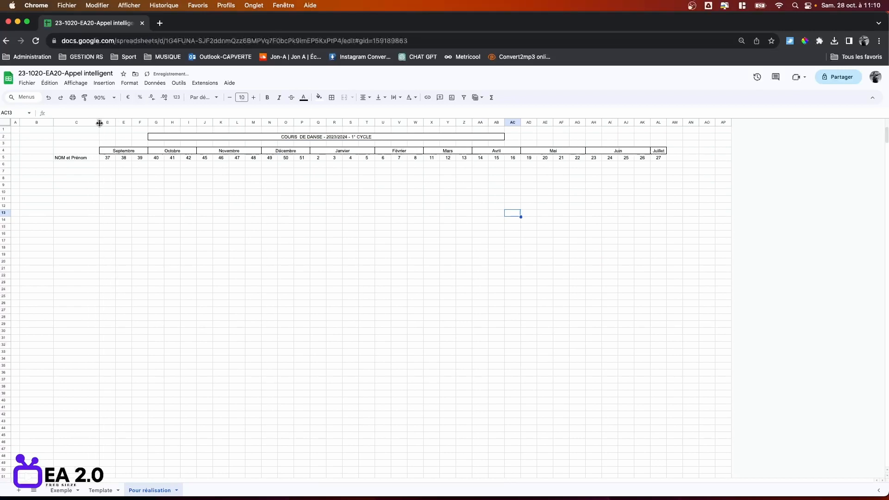
pyautogui.click(81, 163)
pyautogui.click(85, 186)
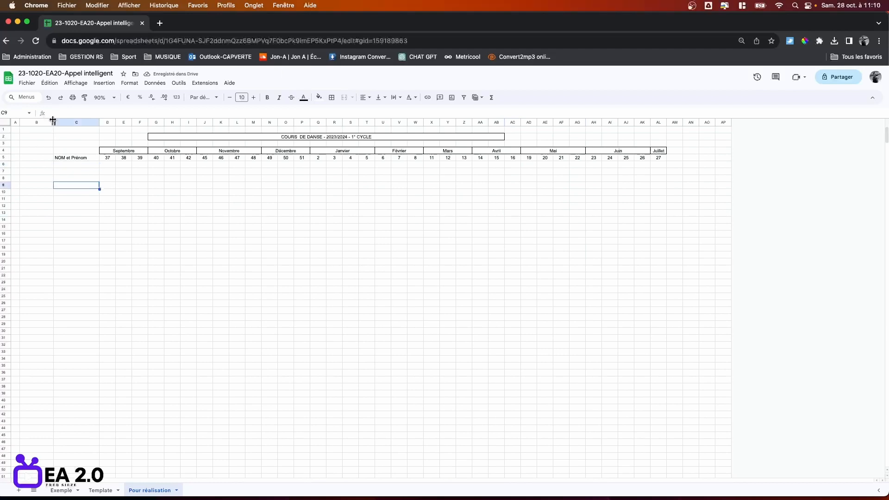
pyautogui.moveTo(50, 121); pyautogui.dragTo(35, 122)
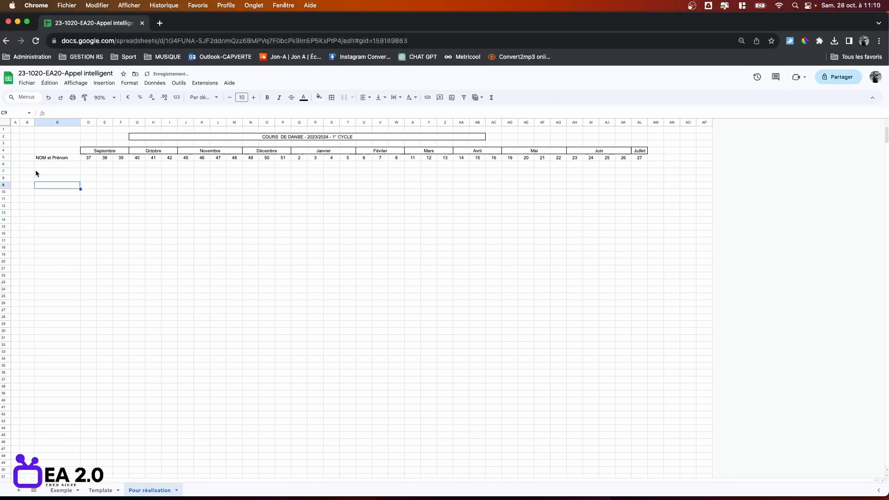
pyautogui.click(26, 166)
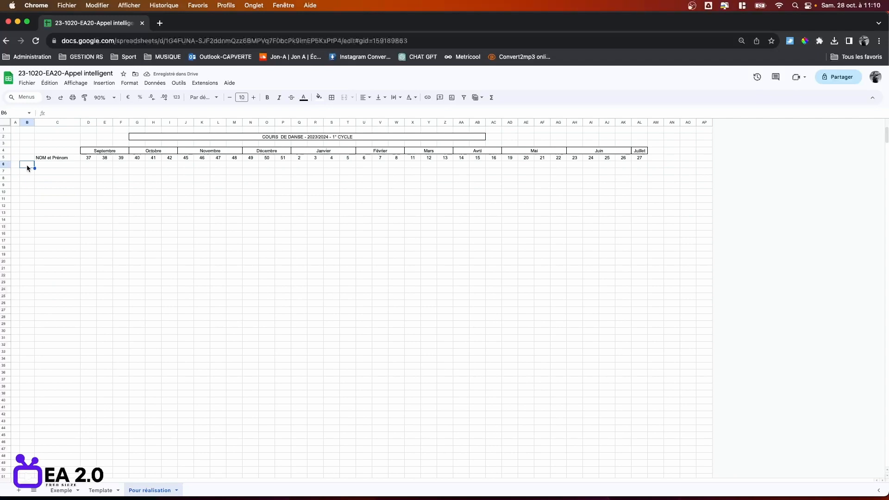
pyautogui.write('1')
pyautogui.press('Return')
pyautogui.write('2')
pyautogui.press('Return')
# Set column B's font size to 8 and fill the numbering down to 15 in B20.
pyautogui.click(27, 123)
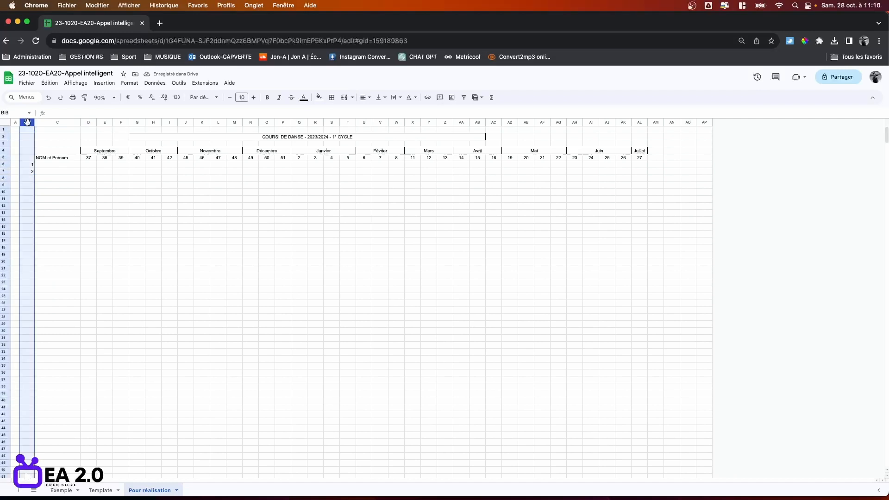
pyautogui.click(230, 98)
pyautogui.click(231, 97)
pyautogui.click(251, 248)
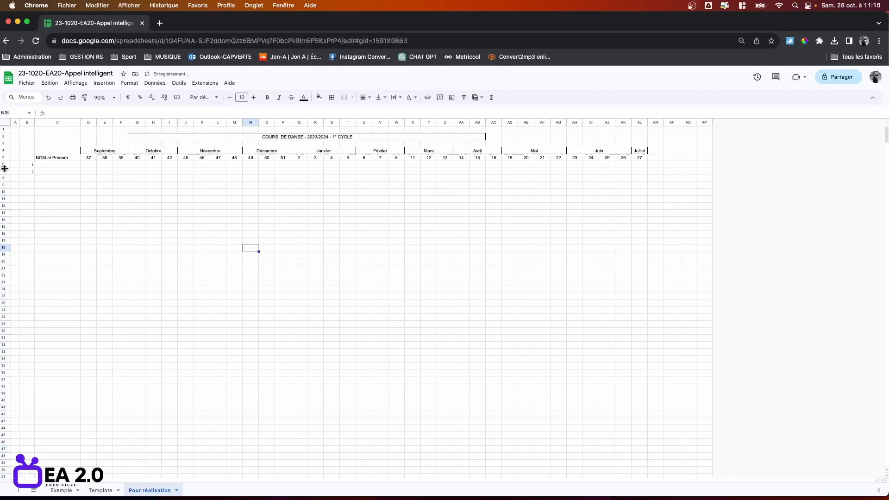
pyautogui.moveTo(32, 166); pyautogui.dragTo(35, 262)
pyautogui.click(126, 255)
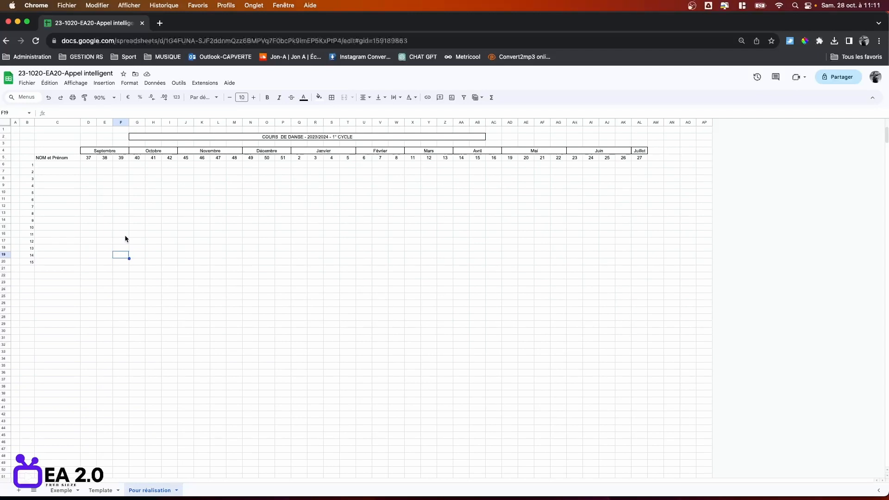
# Enter the fifteen students' surnames and first names in C6 through C20, one per row.
pyautogui.click(60, 165)
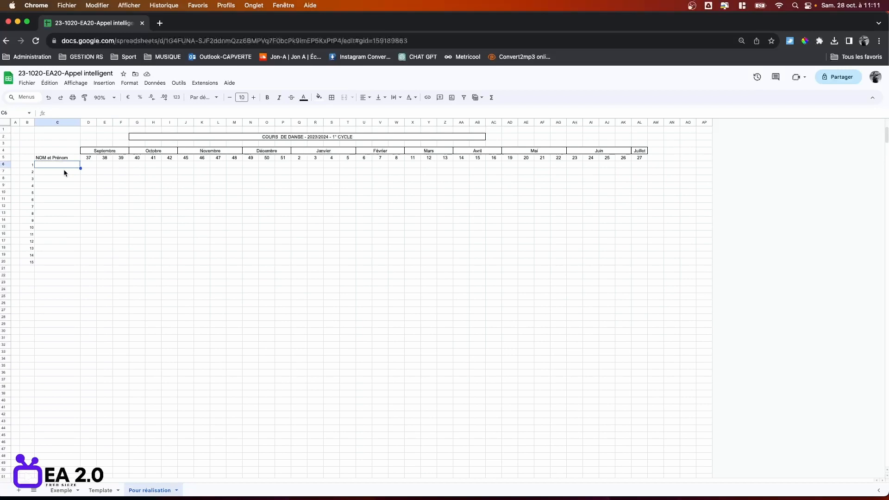
pyautogui.press('Return')
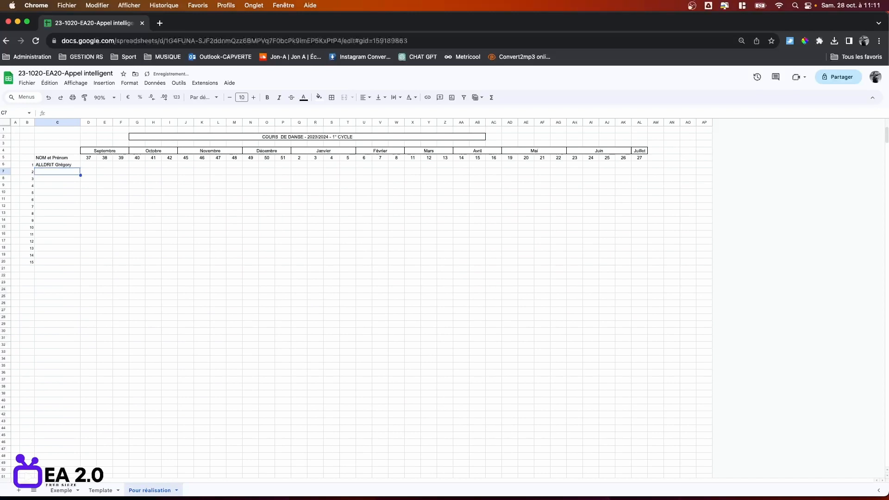
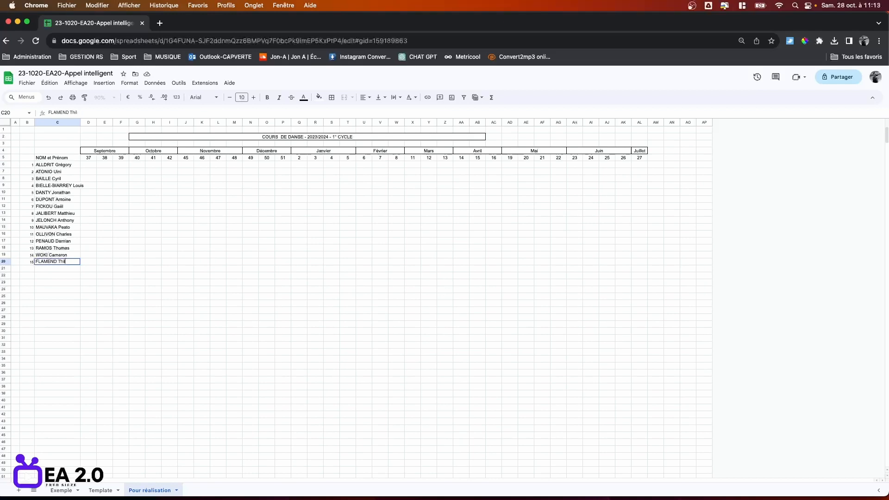
pyautogui.click(297, 352)
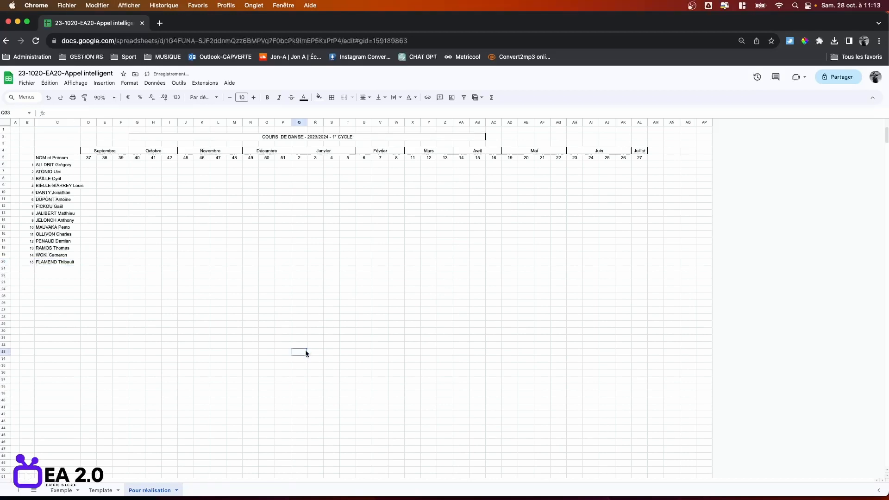
# Enter trial marks 'x' and 'a' in two attendance cells of the grid.
pyautogui.click(239, 234)
pyautogui.write('x')
pyautogui.click(361, 213)
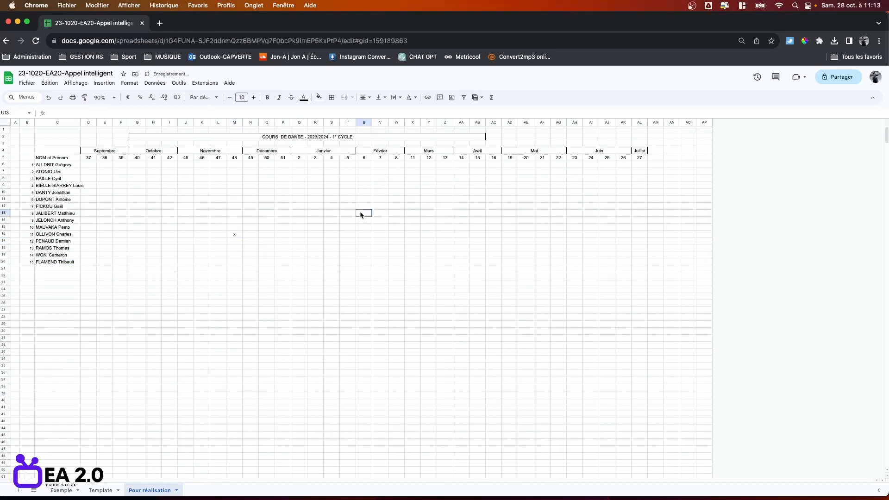
pyautogui.write('a')
pyautogui.click(432, 324)
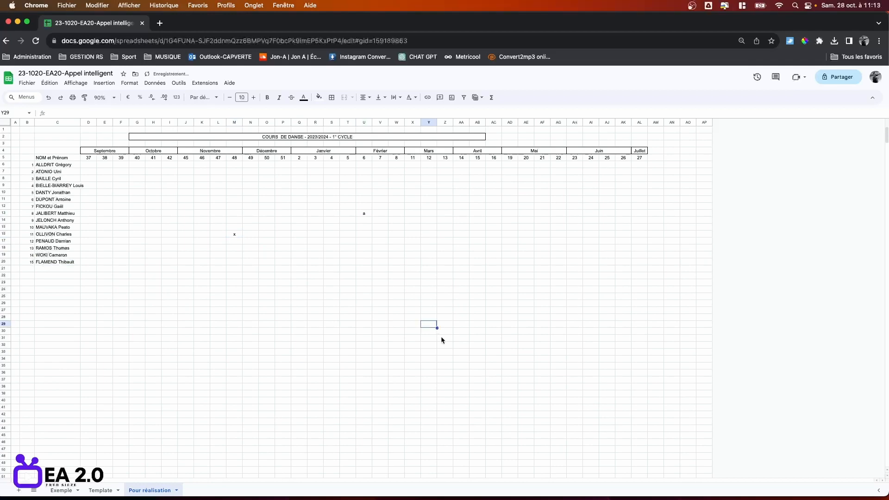
# Select the student rows from the first name across to column AL.
pyautogui.click(52, 166)
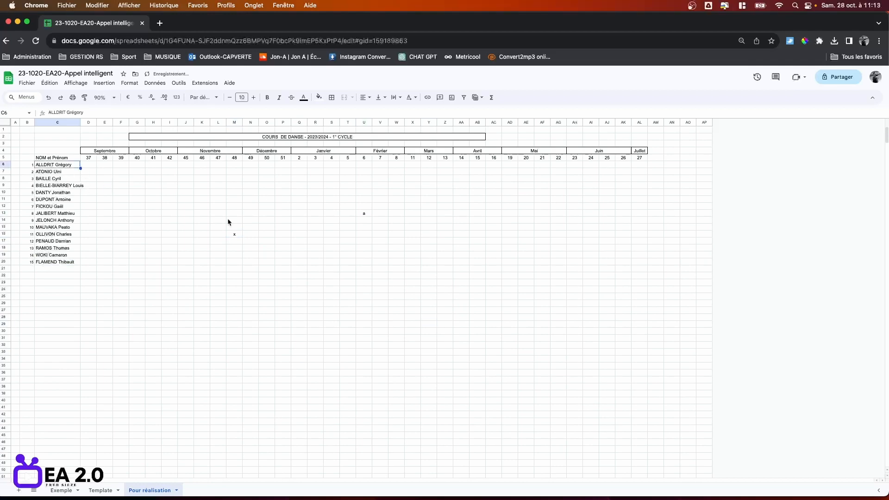
pyautogui.keyDown('shift'); pyautogui.click(643, 291); pyautogui.keyUp('shift')
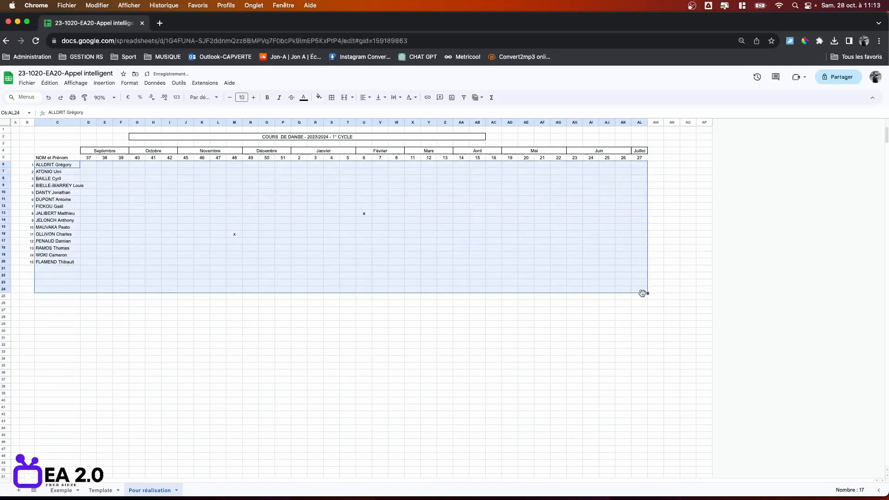
pyautogui.keyDown('shift'); pyautogui.click(642, 269); pyautogui.keyUp('shift')
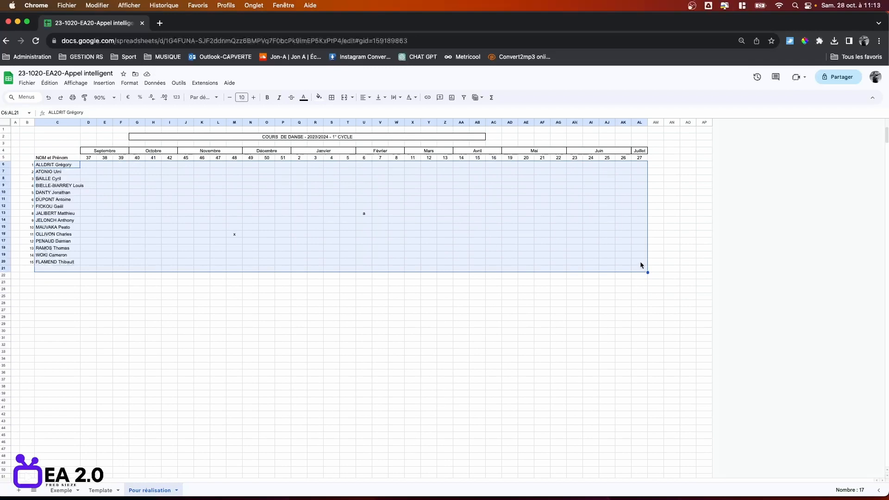
# Sort the student rows A to Z by column C.
pyautogui.keyDown('shift'); pyautogui.click(640, 262); pyautogui.keyUp('shift')
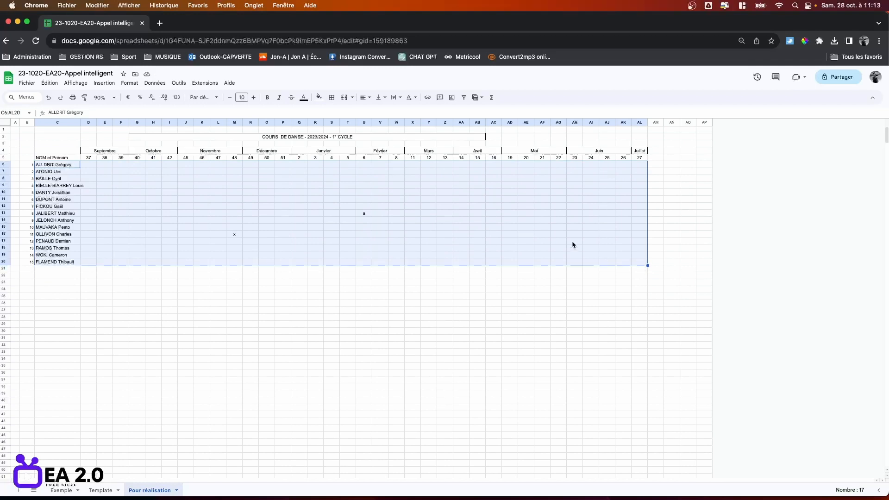
pyautogui.click(155, 82)
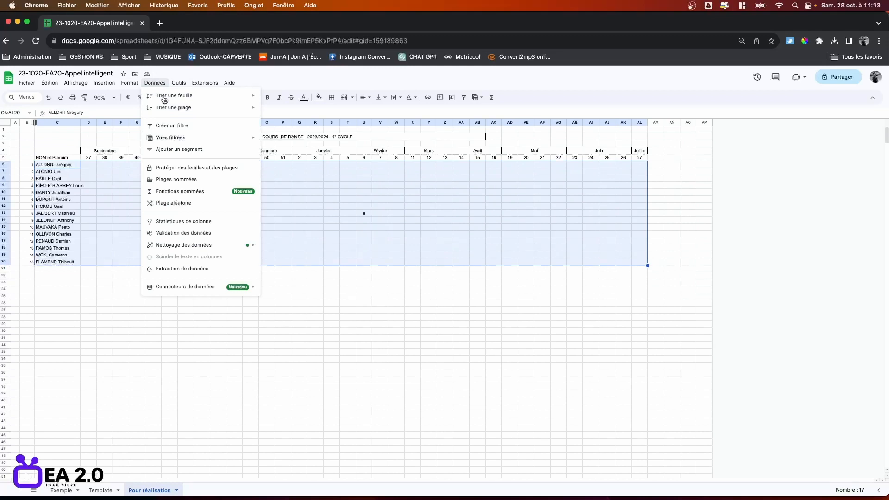
pyautogui.moveTo(175, 108)
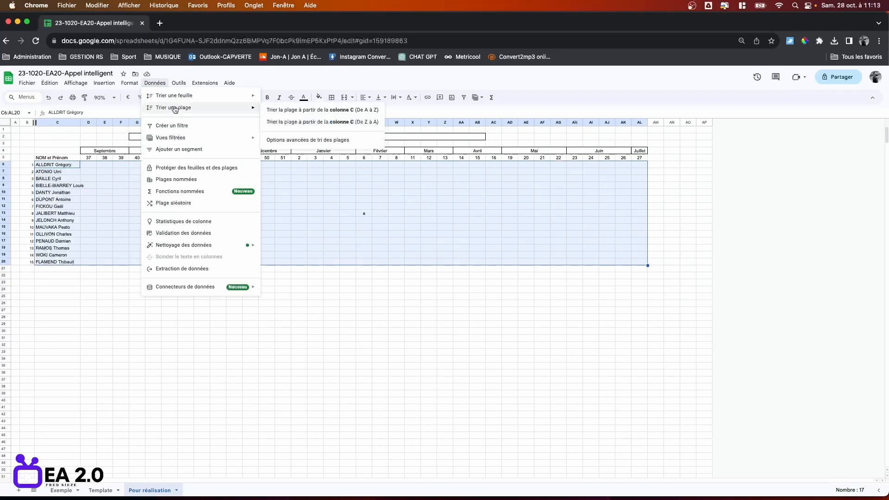
pyautogui.click(306, 110)
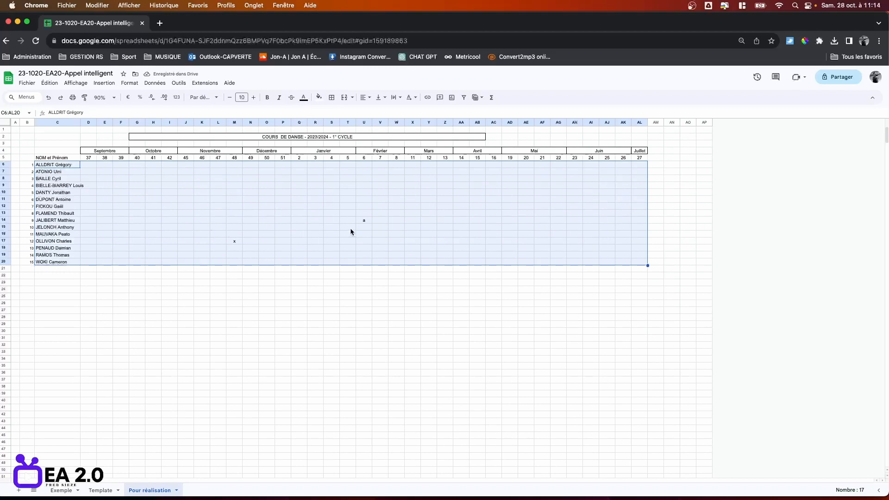
# Delete the stray 'x' and 'a' trial marks from the attendance grid.
pyautogui.click(334, 227)
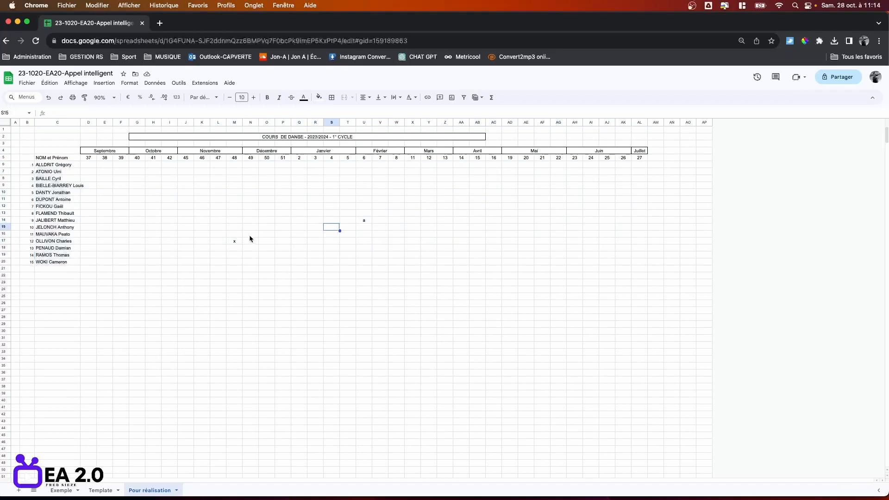
pyautogui.click(235, 242)
pyautogui.press('Delete')
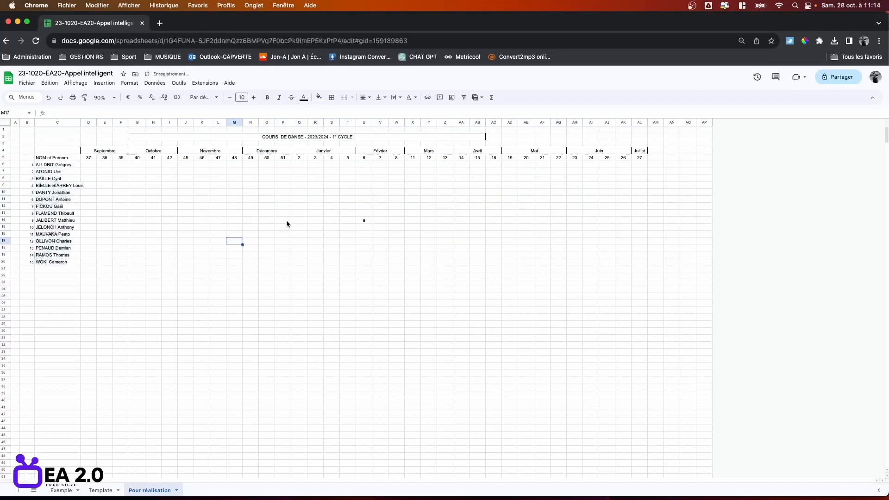
pyautogui.click(364, 221)
pyautogui.click(381, 242)
pyautogui.click(51, 165)
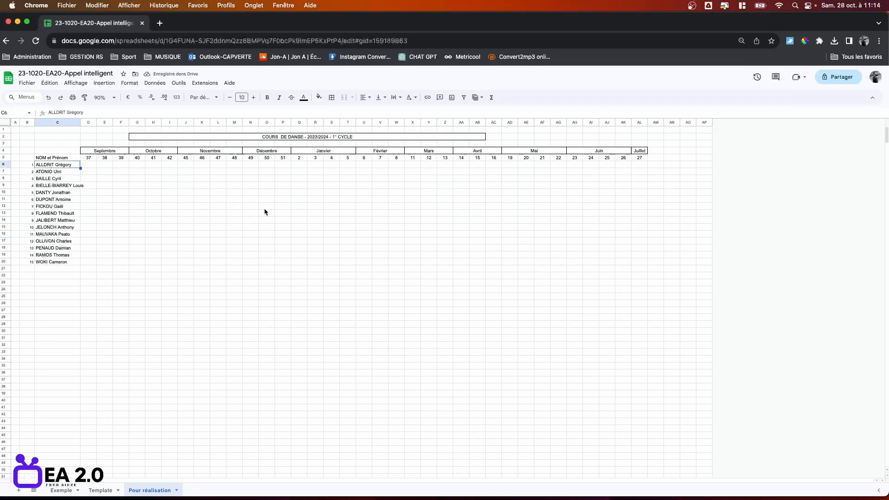
pyautogui.click(29, 158)
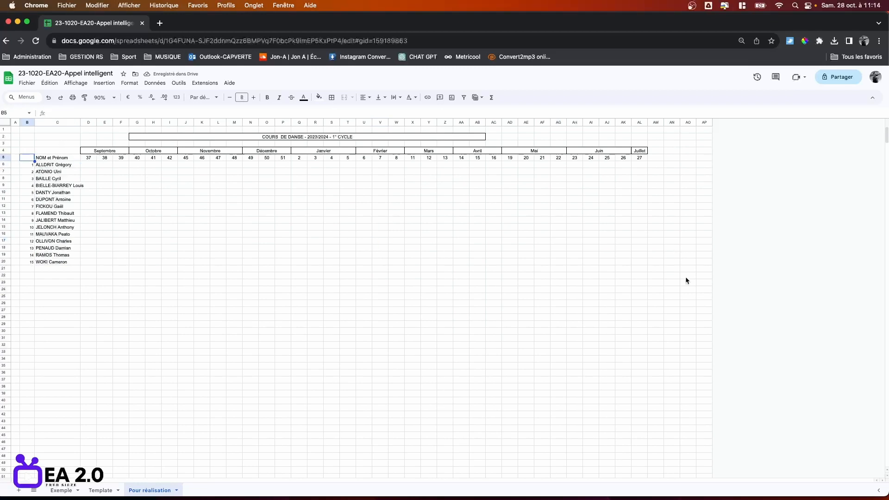
pyautogui.keyDown('shift'); pyautogui.click(644, 277); pyautogui.keyUp('shift')
pyautogui.click(163, 85)
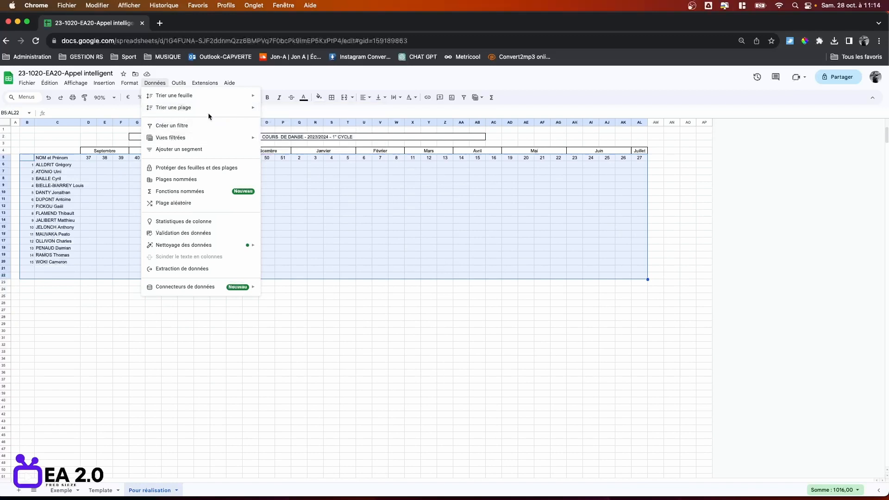
pyautogui.click(307, 140)
pyautogui.click(407, 275)
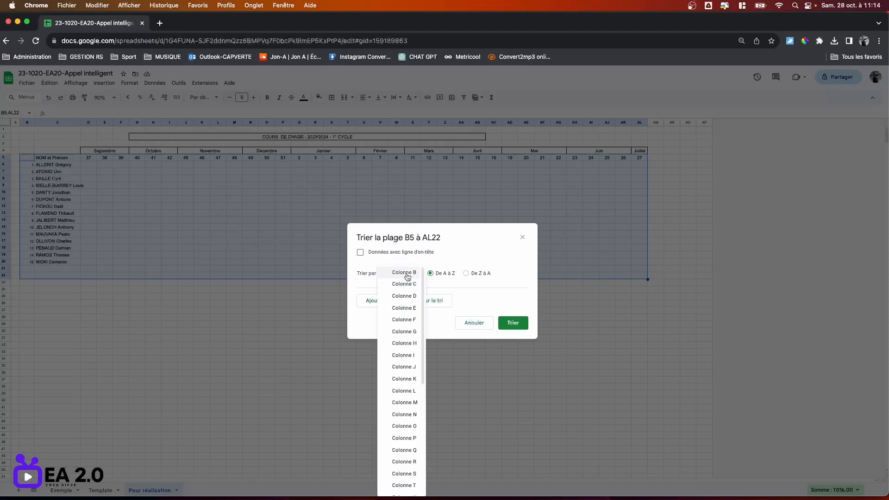
pyautogui.click(513, 323)
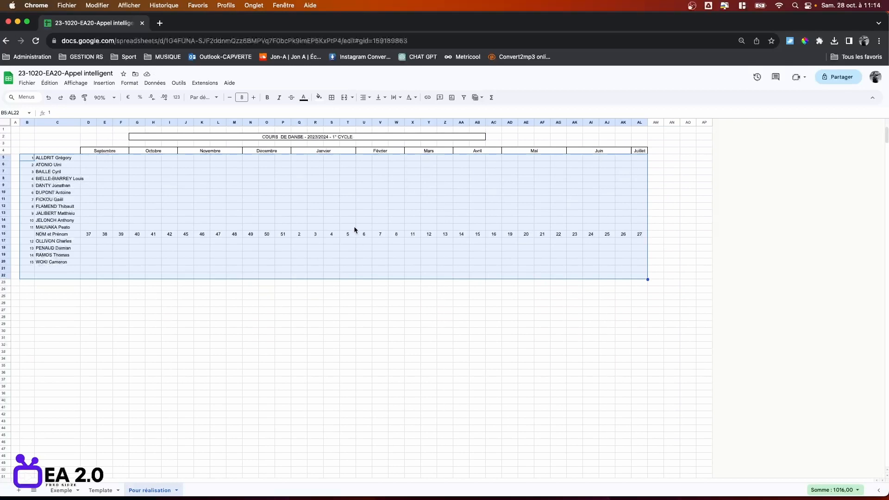
pyautogui.press('super+z')
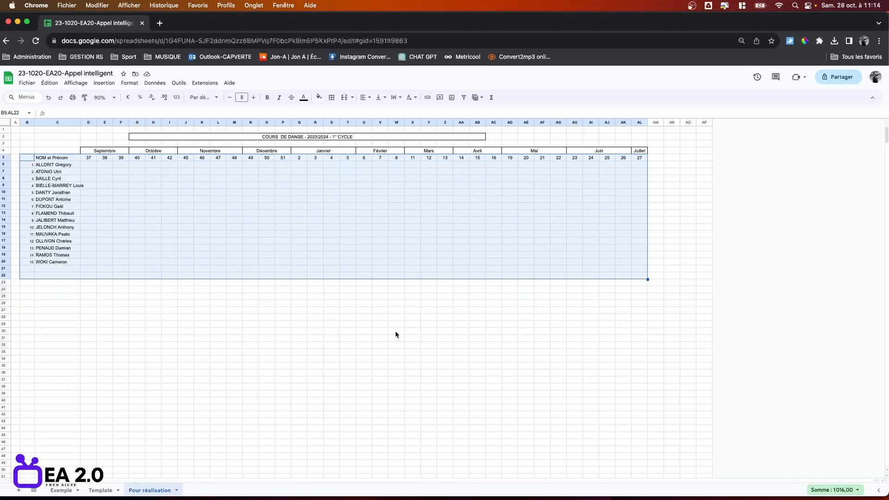
pyautogui.click(396, 352)
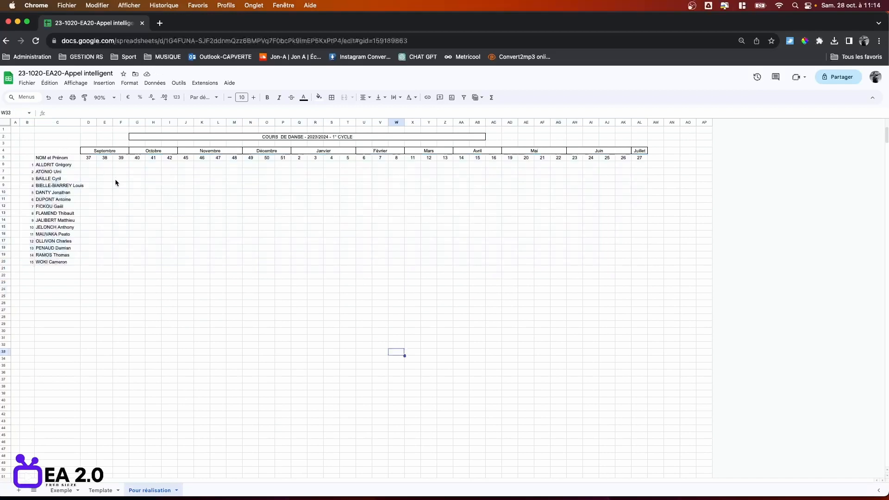
# Widen names column C to fit the full student names, then select D6.
pyautogui.moveTo(82, 122)
pyautogui.mouseDown()
pyautogui.moveTo(222, 122)
pyautogui.moveTo(93, 123)
pyautogui.mouseUp()
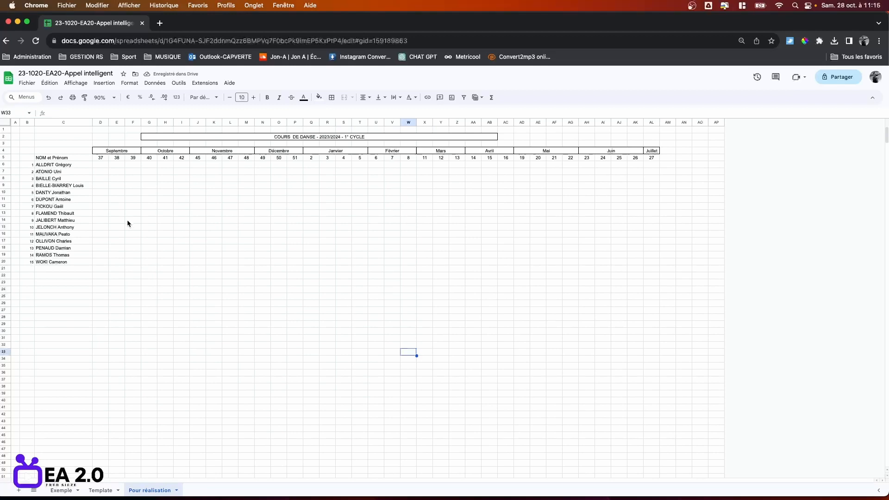
pyautogui.click(105, 165)
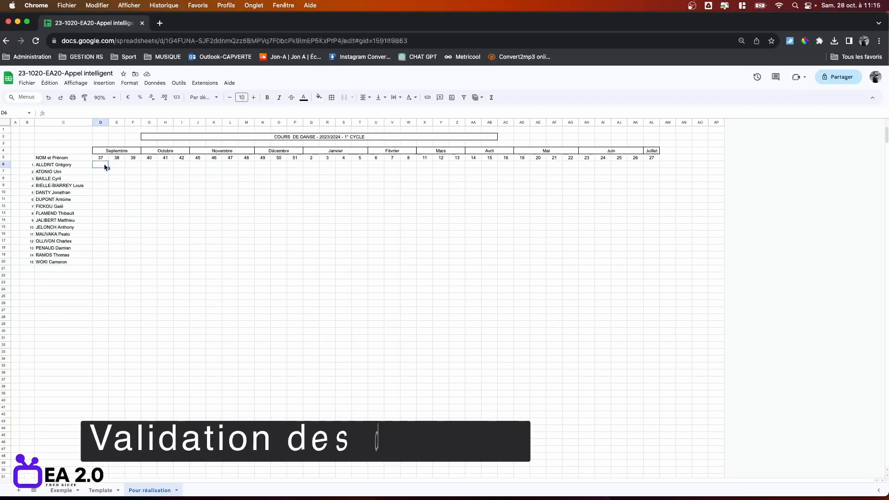
# Add a dropdown validation rule to D6 offering options P, A and E.
pyautogui.click(155, 83)
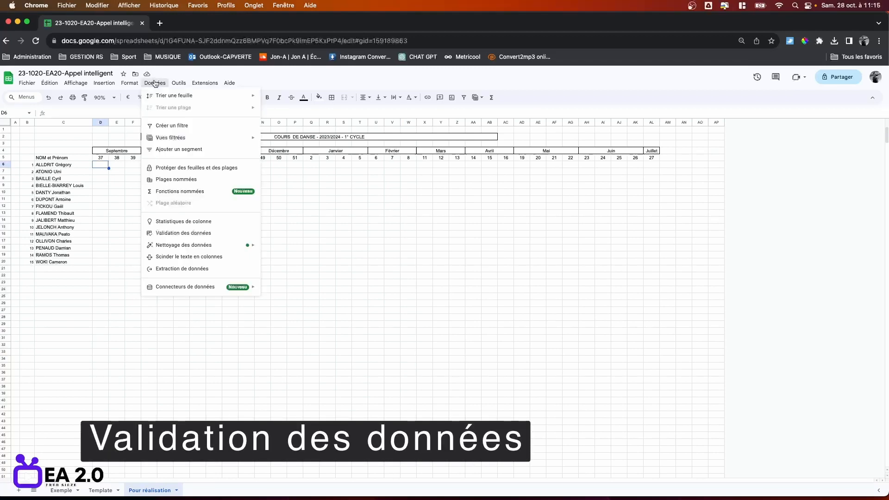
pyautogui.click(170, 234)
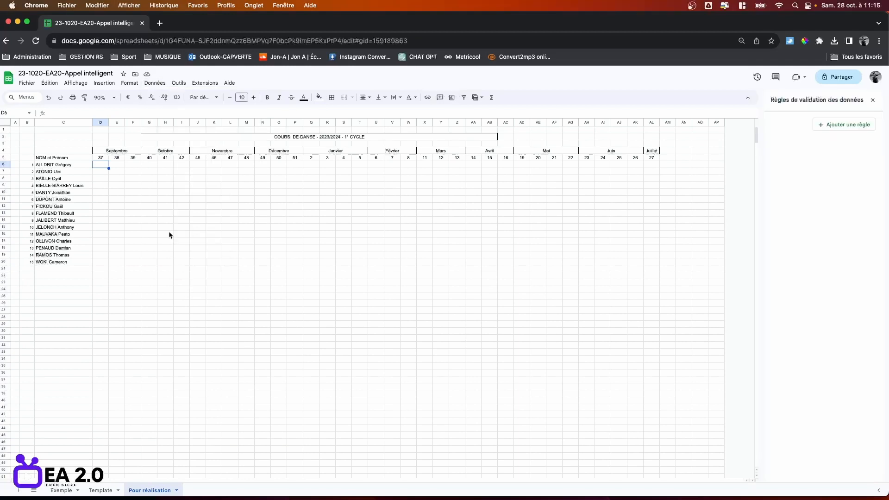
pyautogui.click(852, 125)
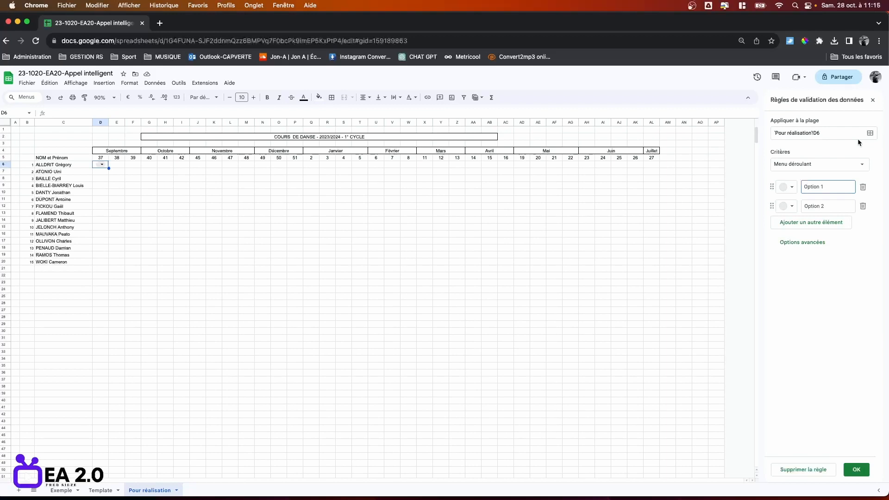
pyautogui.press('BackSpace')
pyautogui.press('BackSpace')
pyautogui.press('BackSpace')
pyautogui.press('BackSpace')
pyautogui.press('BackSpace')
pyautogui.press('BackSpace')
pyautogui.write('P')
pyautogui.press('Tab')
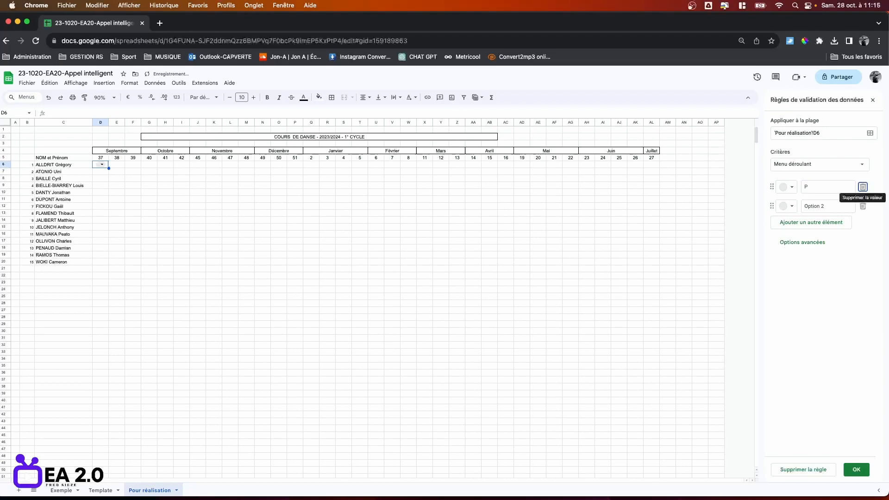
pyautogui.click(821, 207)
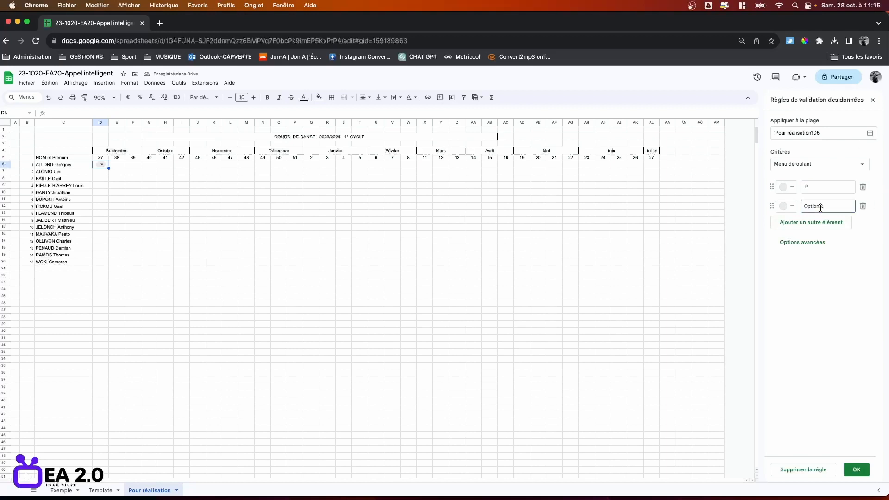
pyautogui.write('A')
pyautogui.click(815, 223)
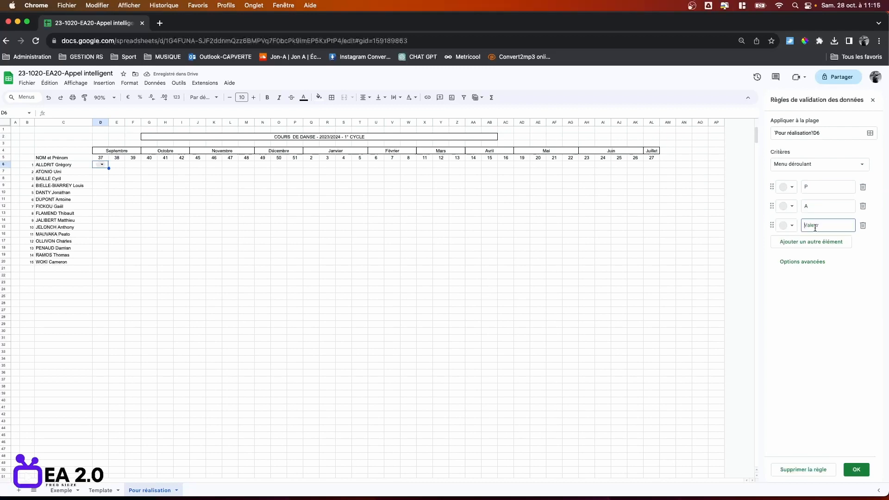
pyautogui.write('E')
pyautogui.press('Return')
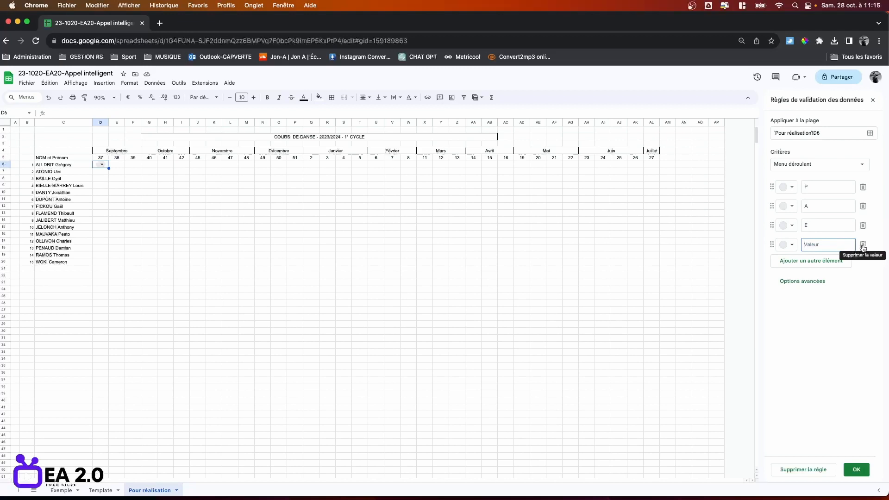
pyautogui.click(864, 246)
# Colour the dropdown options: P dark green, A red and E blue.
pyautogui.click(792, 187)
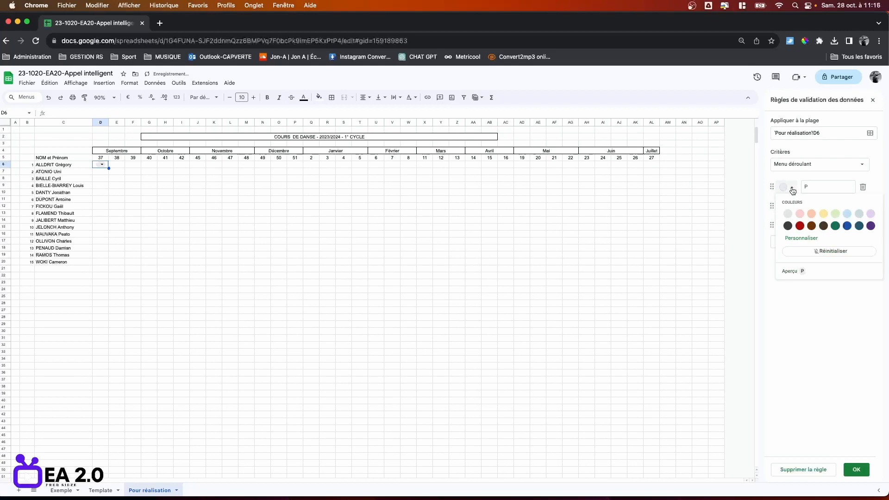
pyautogui.click(836, 226)
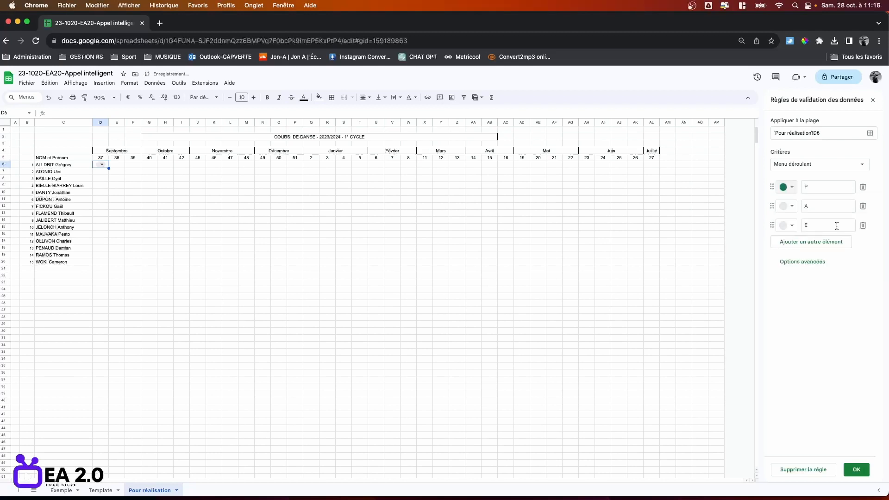
pyautogui.click(792, 207)
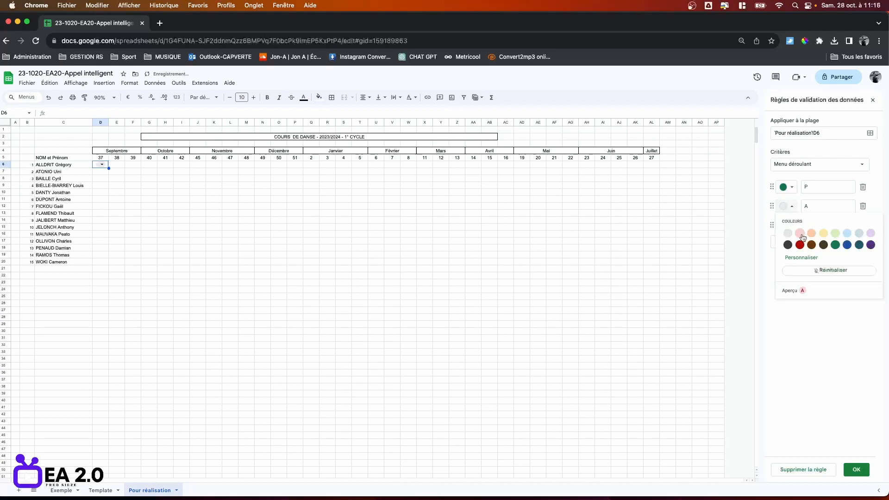
pyautogui.click(803, 246)
pyautogui.click(793, 226)
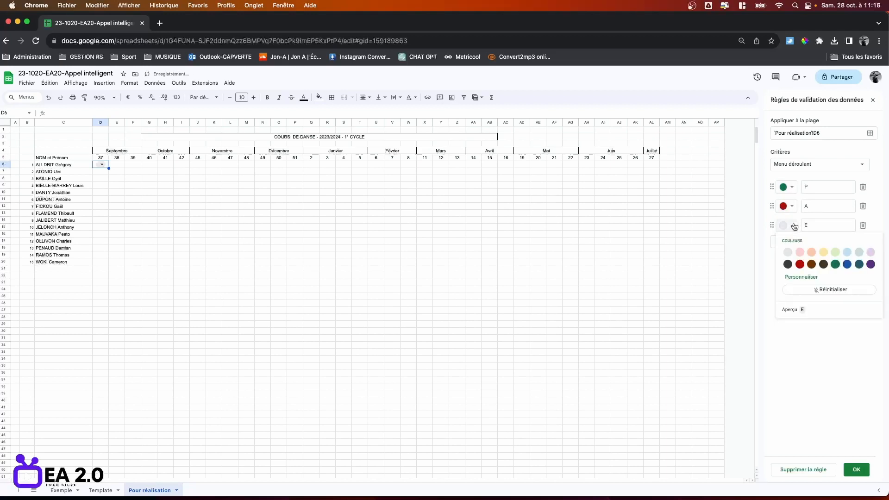
pyautogui.click(847, 264)
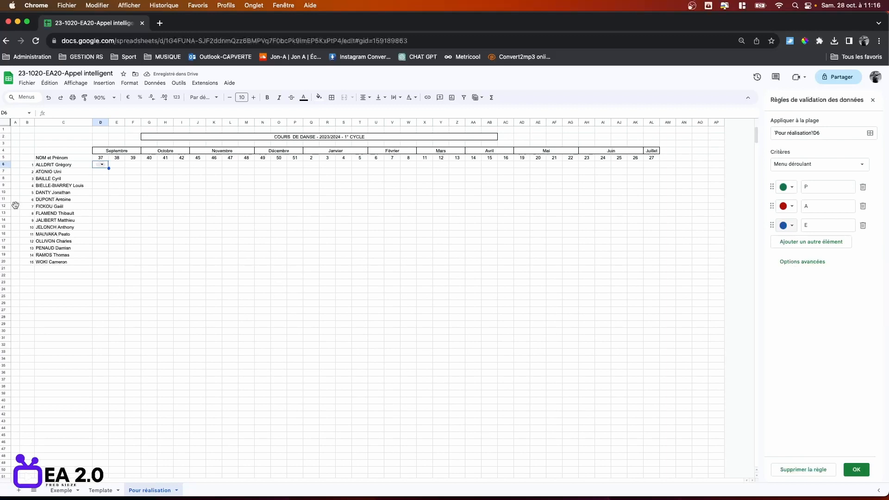
pyautogui.click(160, 242)
pyautogui.click(101, 165)
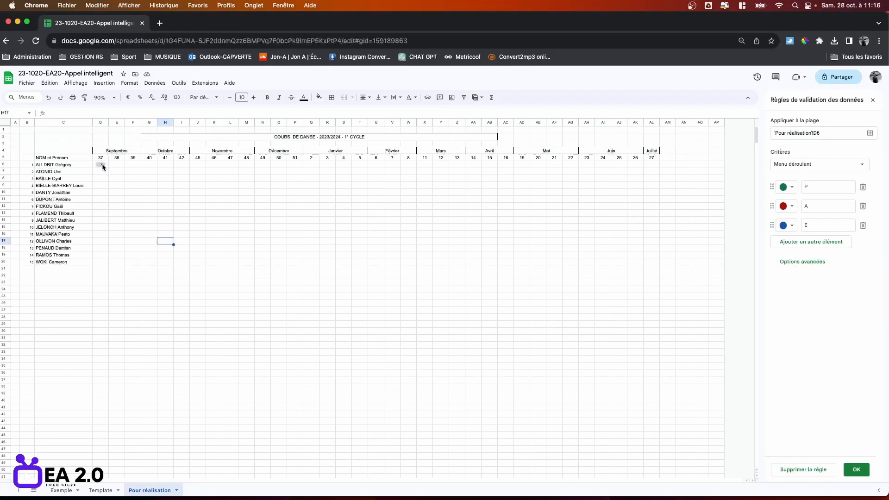
# Pick A in D6's dropdown, then switch it to the blue E chip.
pyautogui.click(100, 186)
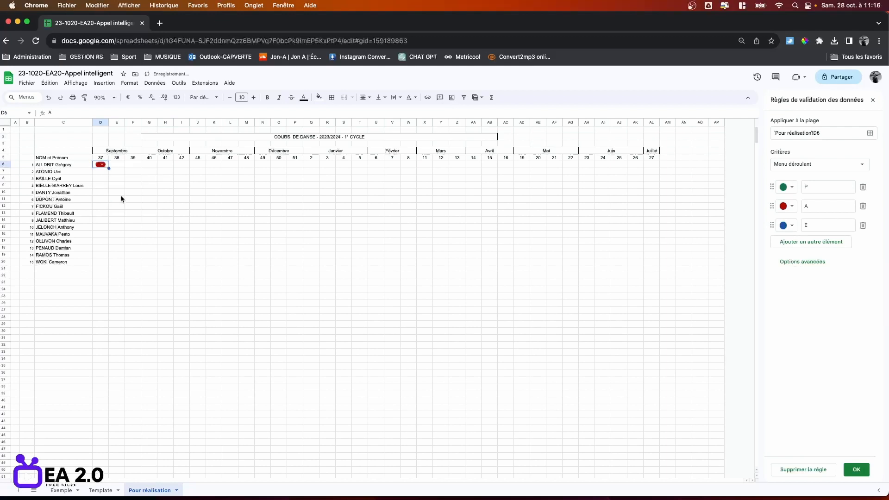
pyautogui.click(100, 164)
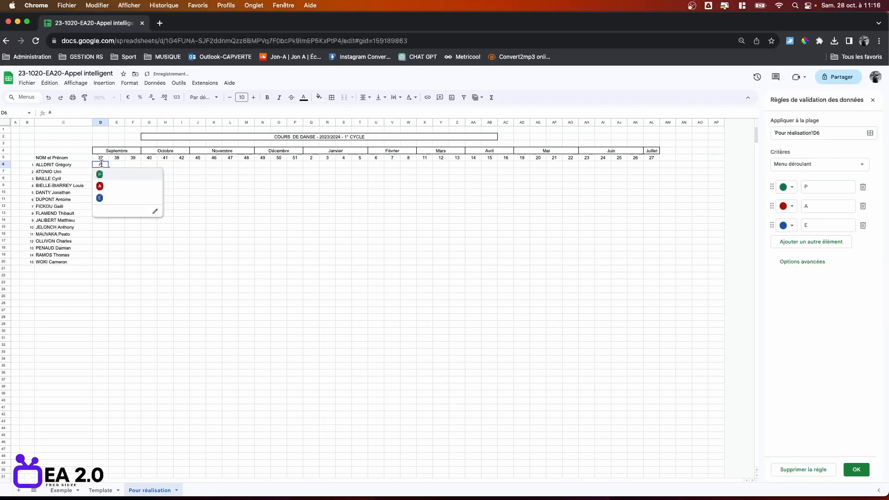
pyautogui.click(100, 199)
pyautogui.click(190, 208)
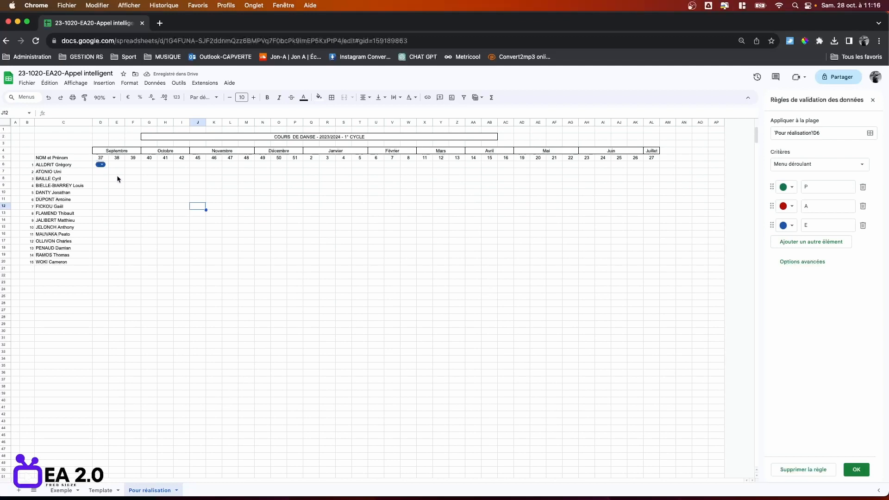
pyautogui.click(5, 164)
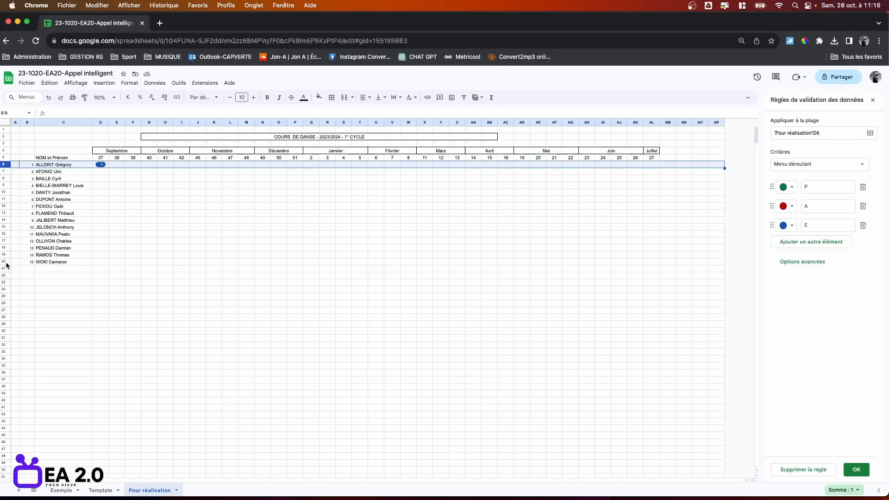
pyautogui.keyDown('shift'); pyautogui.click(5, 262); pyautogui.keyUp('shift')
# Make rows 6–20 taller and widen the week columns D through AL.
pyautogui.moveTo(5, 201); pyautogui.dragTo(5, 206)
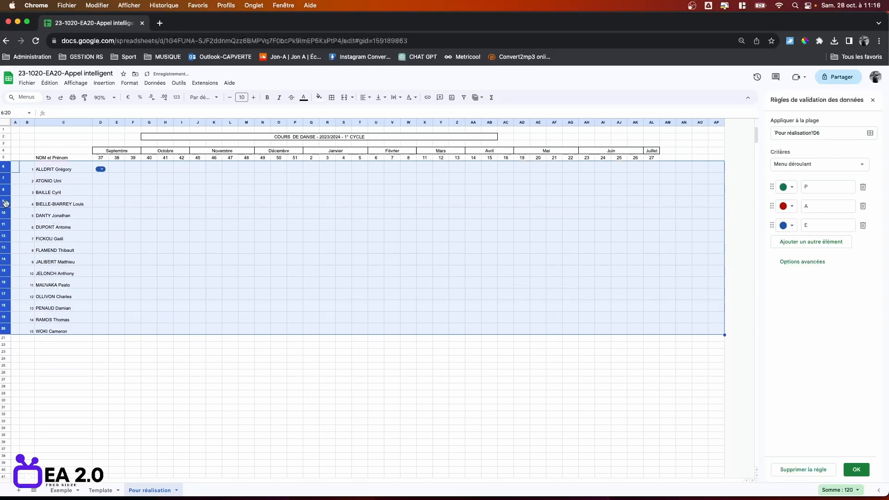
pyautogui.click(100, 123)
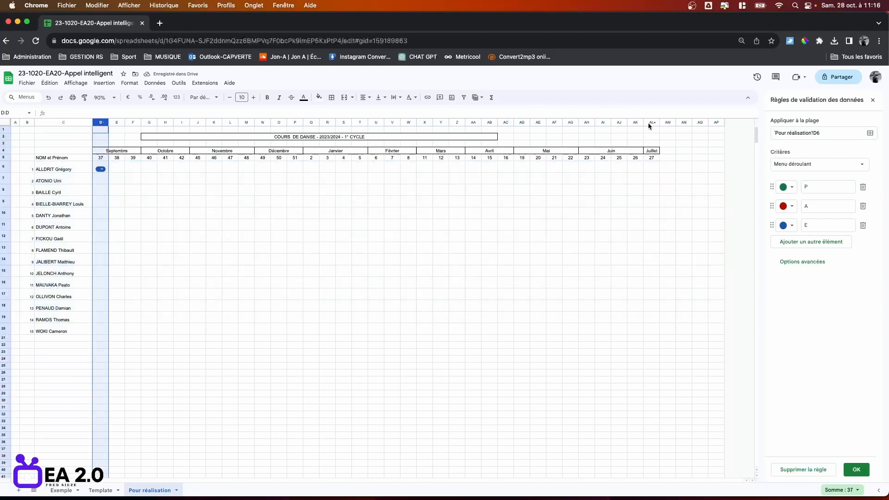
pyautogui.keyDown('shift'); pyautogui.click(649, 123); pyautogui.keyUp('shift')
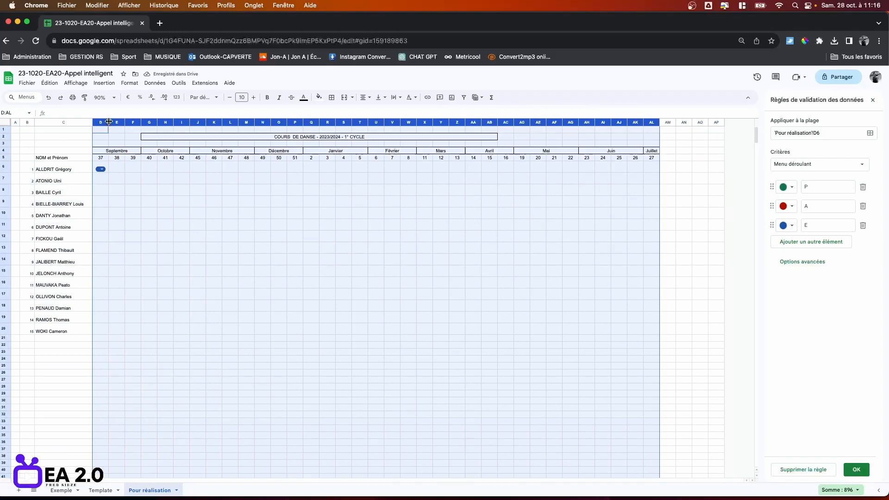
pyautogui.moveTo(109, 122); pyautogui.dragTo(112, 122)
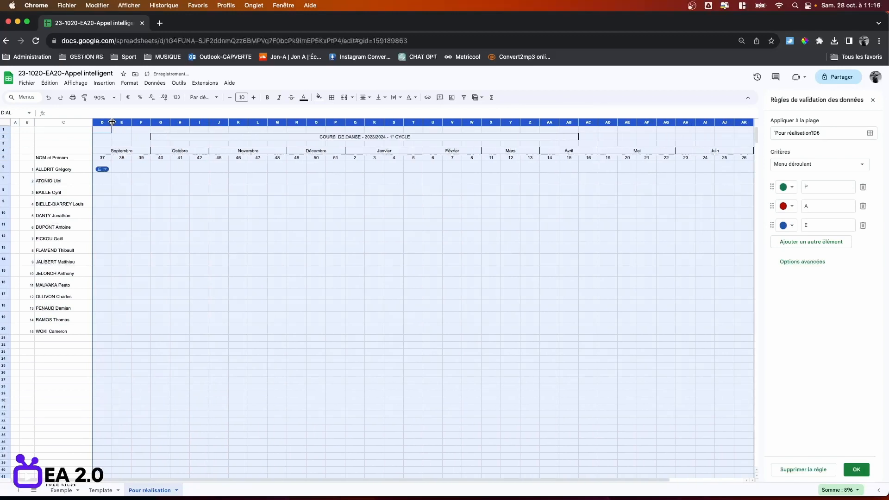
pyautogui.click(238, 224)
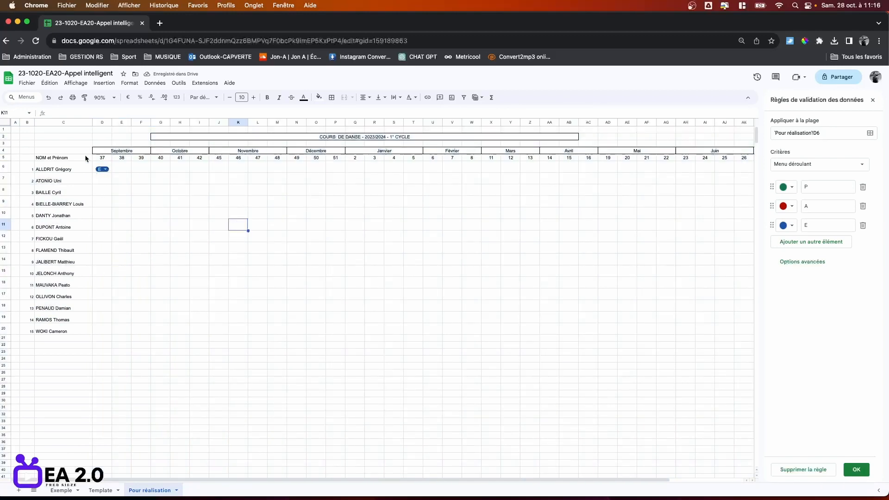
# Centre rows 6–20 vertically and make them taller still.
pyautogui.click(6, 168)
pyautogui.keyDown('shift'); pyautogui.click(5, 329); pyautogui.keyUp('shift')
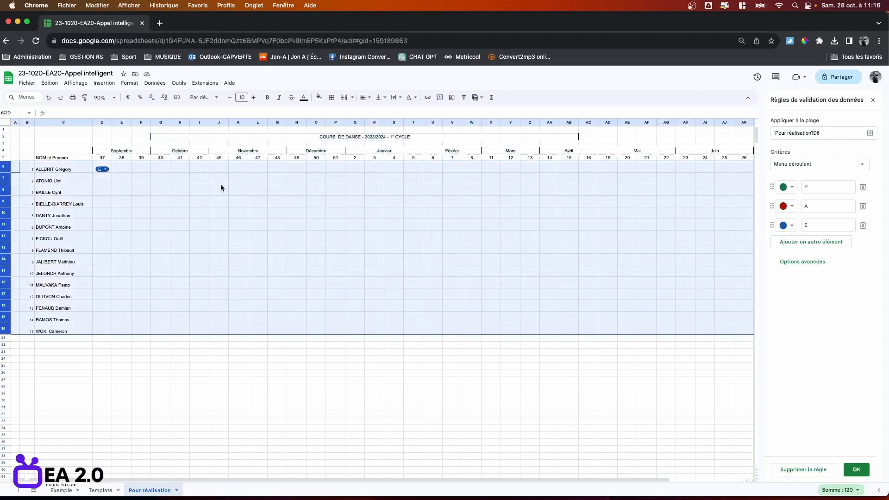
pyautogui.click(380, 98)
pyautogui.click(392, 111)
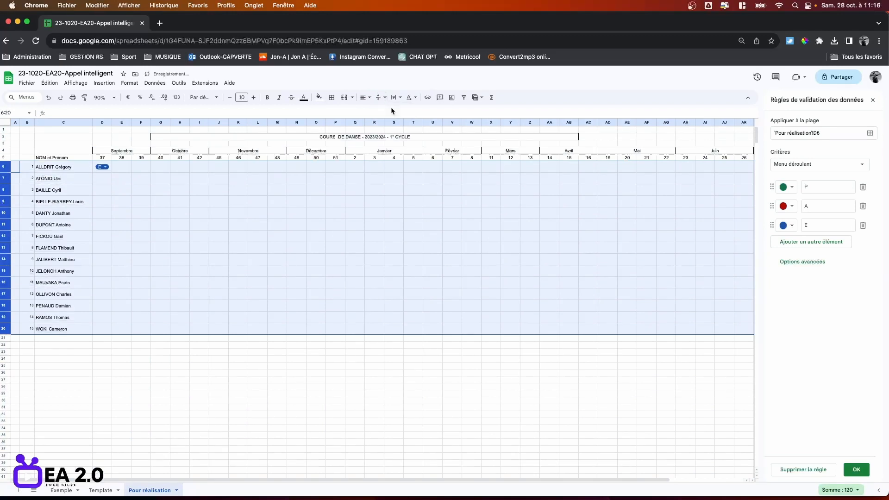
pyautogui.click(357, 212)
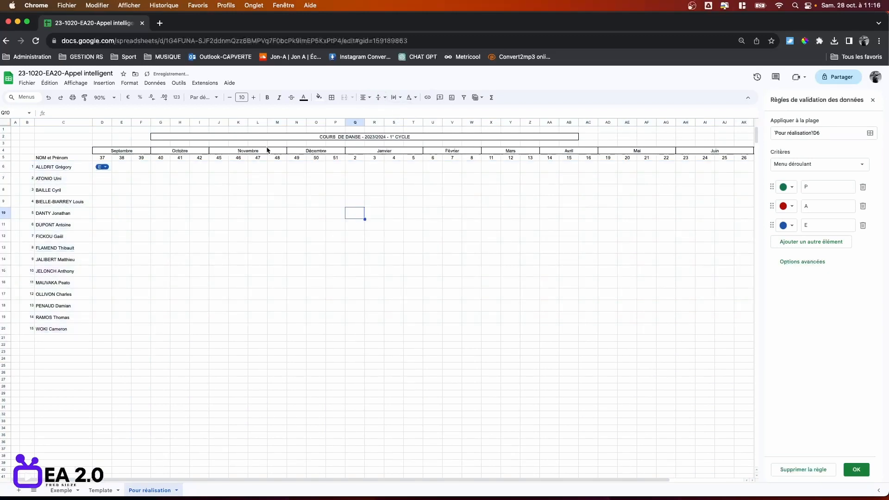
pyautogui.click(6, 168)
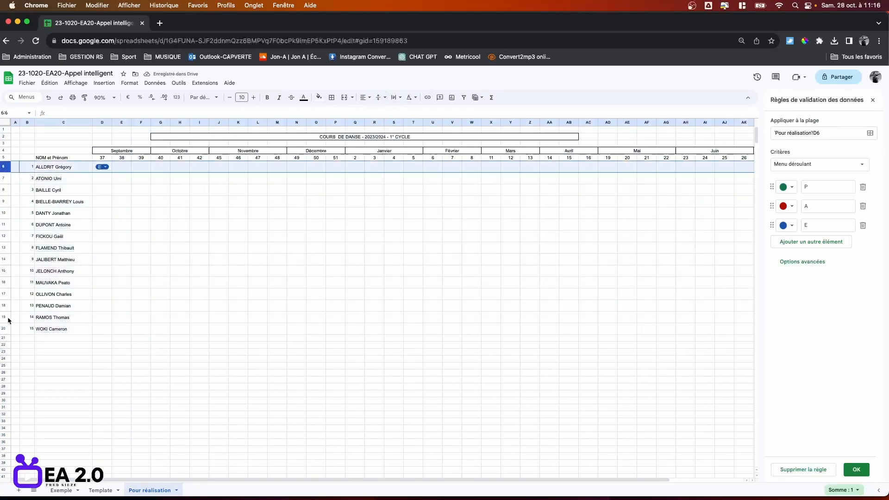
pyautogui.keyDown('shift'); pyautogui.click(6, 329); pyautogui.keyUp('shift')
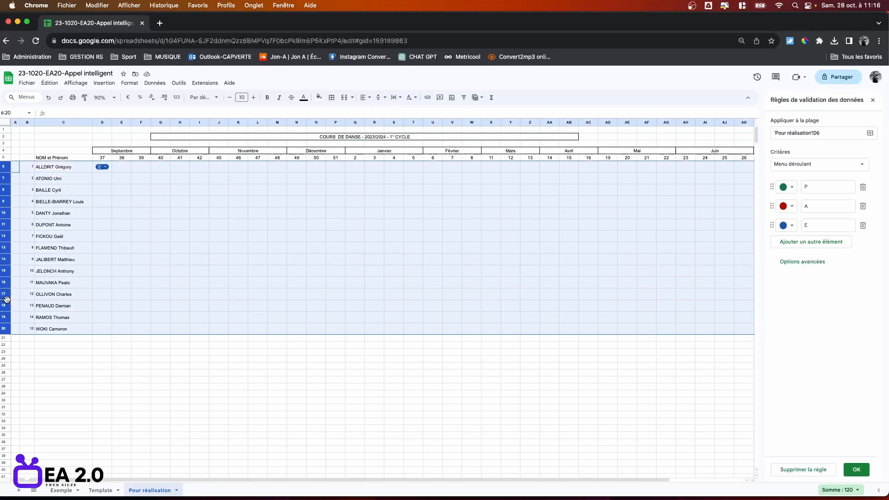
pyautogui.moveTo(4, 298); pyautogui.dragTo(4, 302)
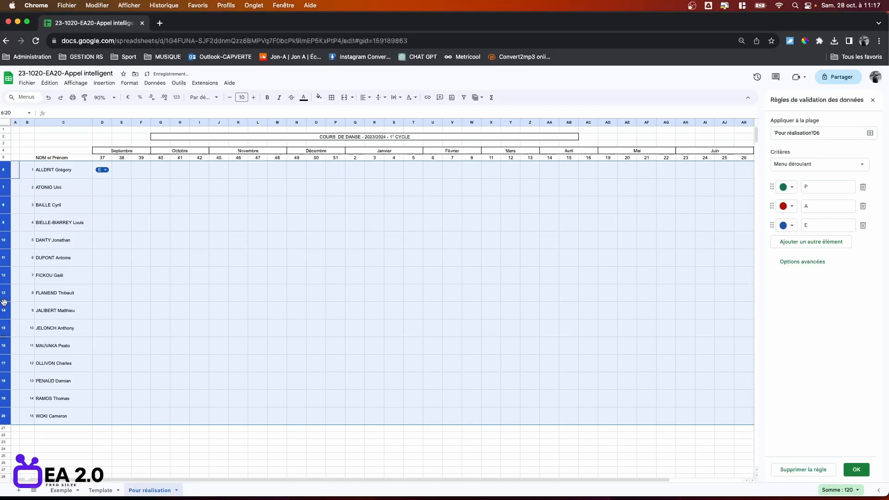
pyautogui.click(270, 226)
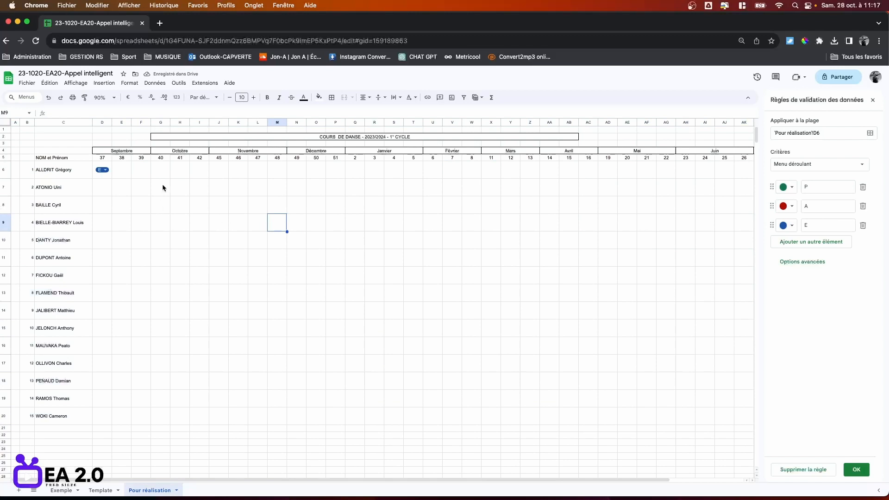
pyautogui.click(107, 174)
# Copy D6's dropdown down to D20, then clear the E values to leave empty dropdowns.
pyautogui.moveTo(111, 178); pyautogui.dragTo(113, 419)
pyautogui.click(216, 403)
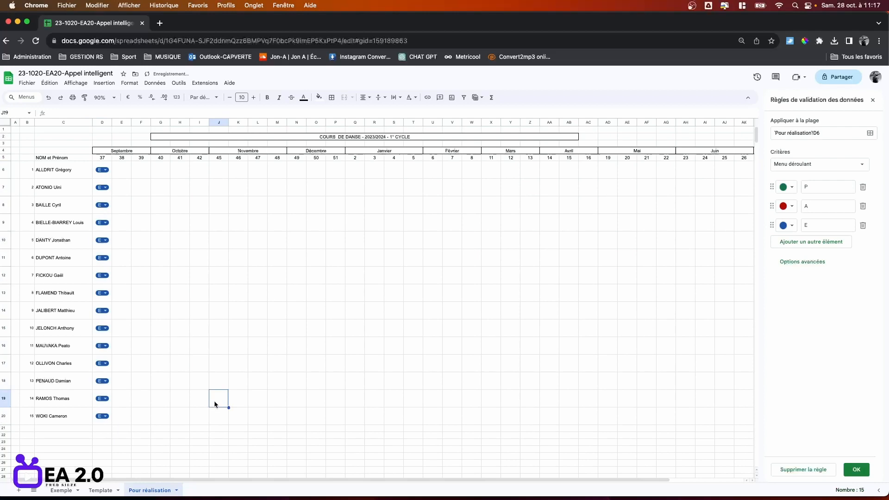
pyautogui.click(108, 176)
pyautogui.keyDown('shift'); pyautogui.click(107, 419); pyautogui.keyUp('shift')
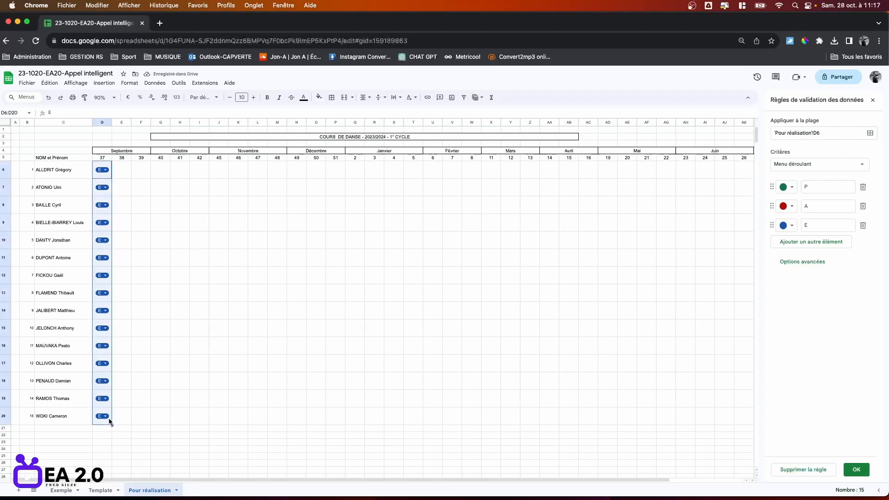
pyautogui.press('Delete')
pyautogui.click(179, 346)
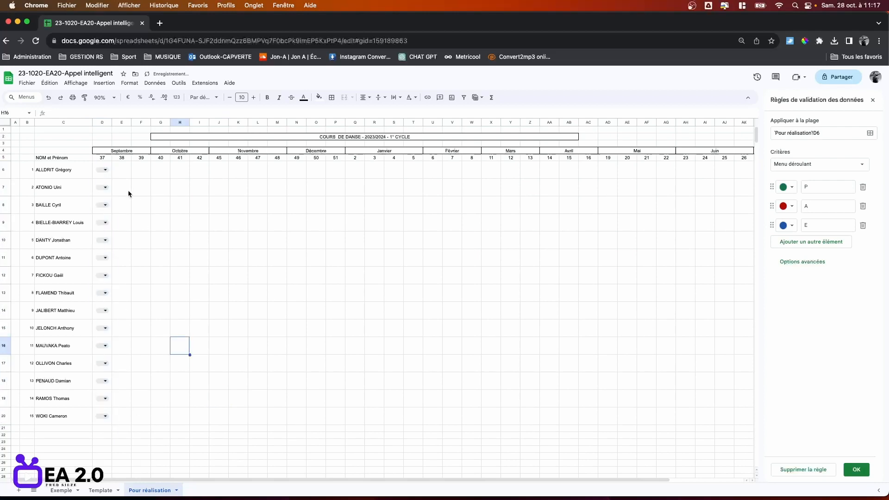
pyautogui.click(105, 188)
pyautogui.click(176, 192)
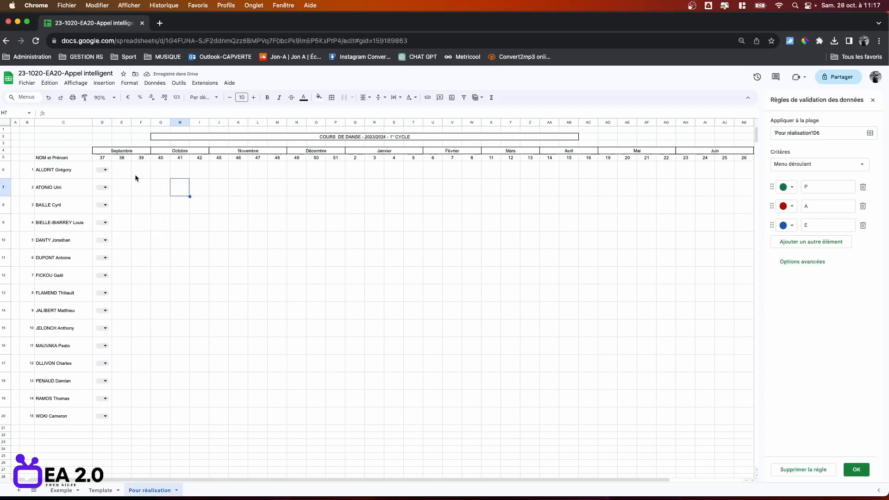
# Copy the empty dropdowns in D6:D20 across the week columns to AK.
pyautogui.click(110, 175)
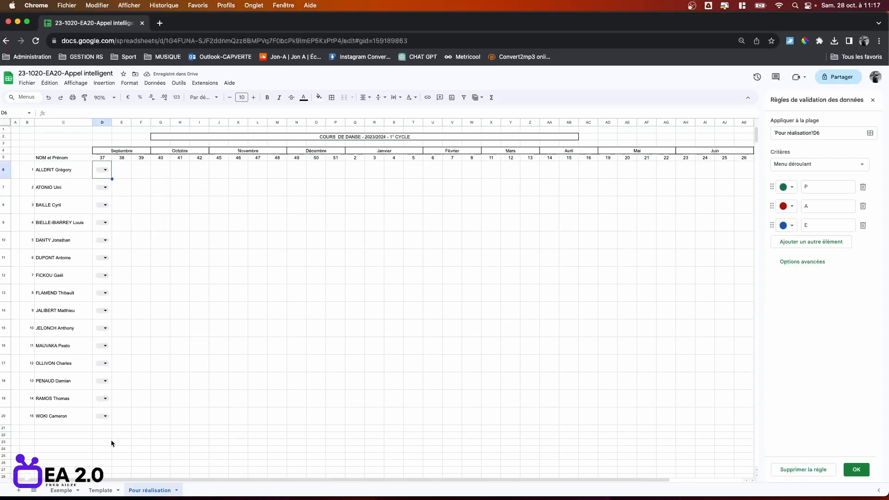
pyautogui.keyDown('shift'); pyautogui.click(110, 422); pyautogui.keyUp('shift')
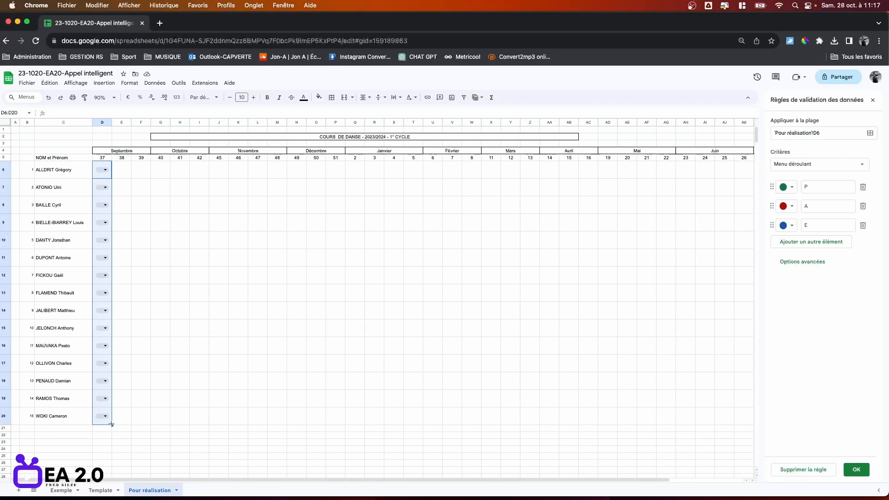
pyautogui.moveTo(112, 425); pyautogui.dragTo(740, 426)
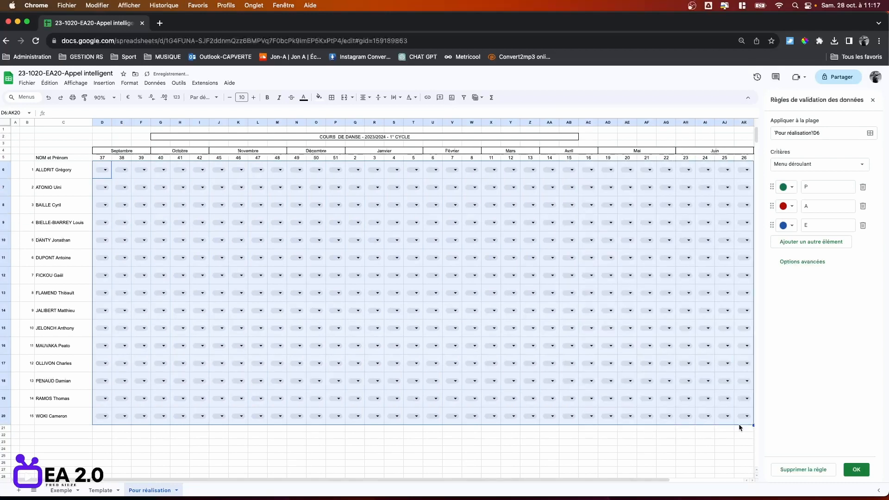
# Extend the attendance dropdowns one column further into the July column AL.
pyautogui.click(752, 481)
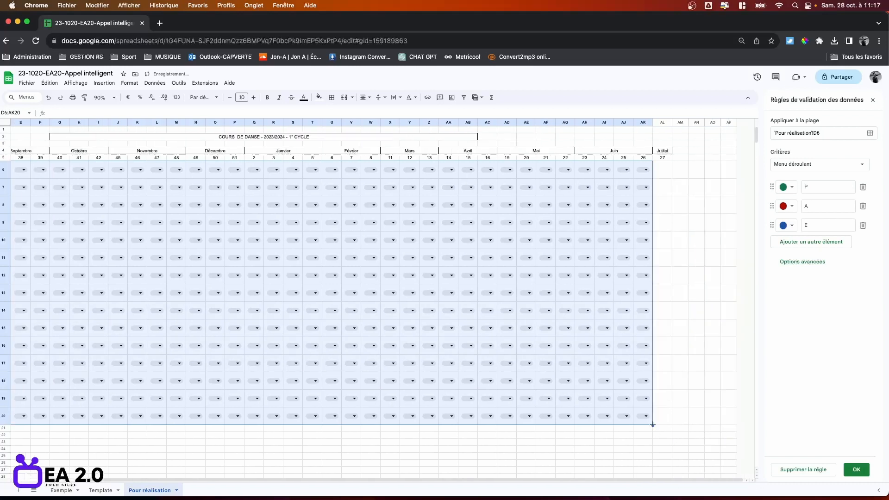
pyautogui.moveTo(653, 425); pyautogui.dragTo(665, 424)
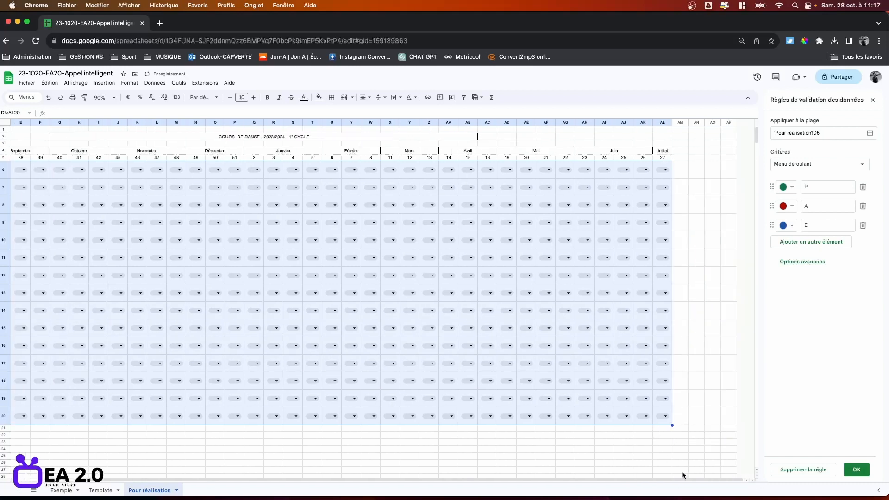
pyautogui.click(746, 480)
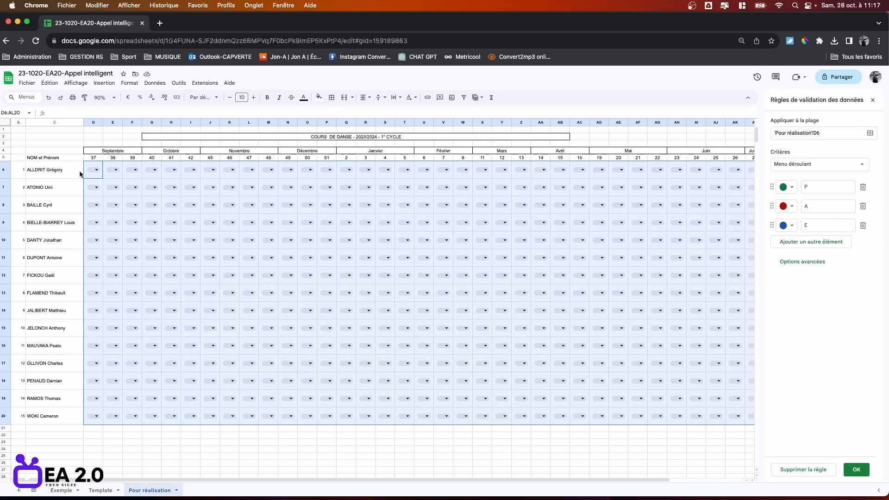
# Make the week-number row 5 slightly taller.
pyautogui.click(4, 158)
pyautogui.moveTo(3, 160); pyautogui.dragTo(5, 162)
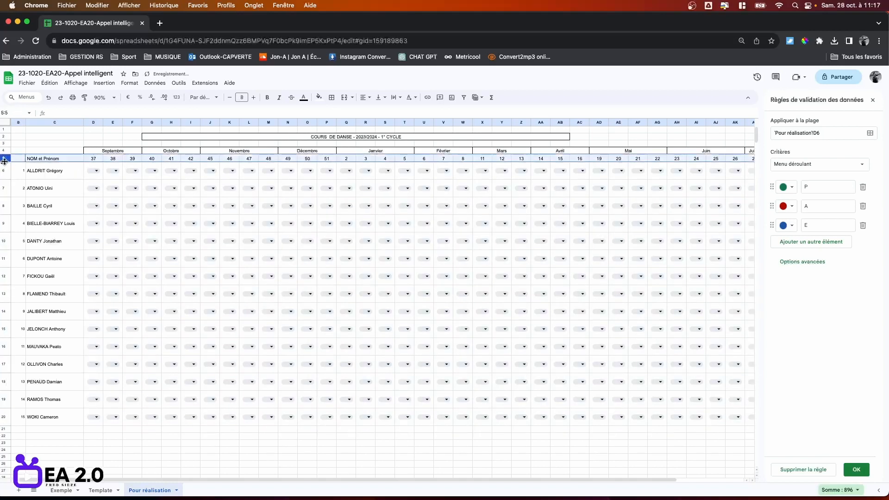
pyautogui.click(92, 176)
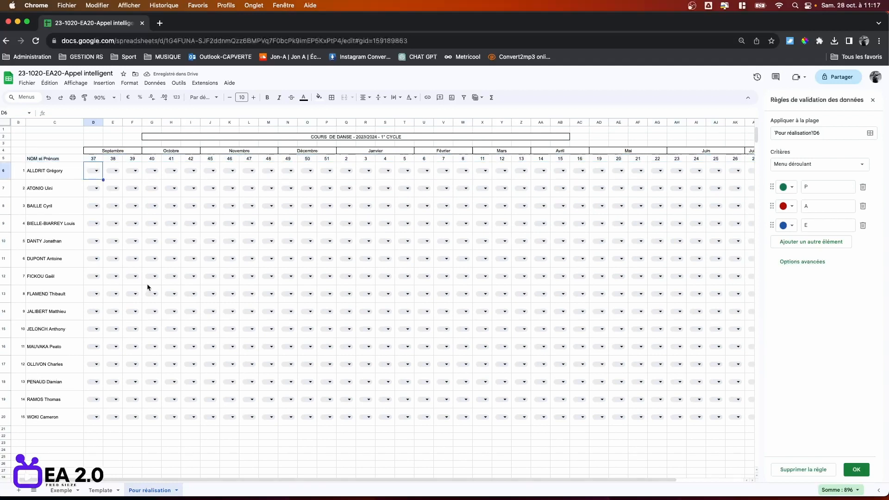
# Outline the Septembre attendance block D6:F20 and its week numbers D5:F5.
pyautogui.keyDown('shift'); pyautogui.click(135, 420); pyautogui.keyUp('shift')
pyautogui.click(332, 98)
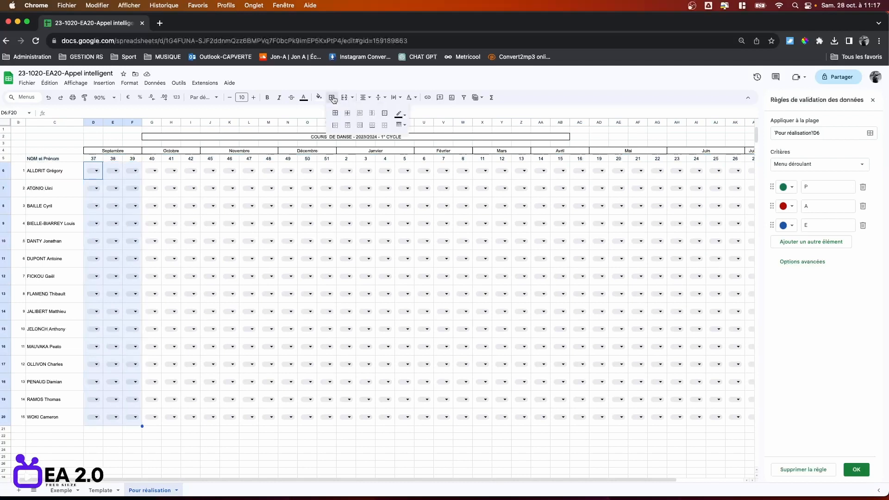
pyautogui.click(384, 113)
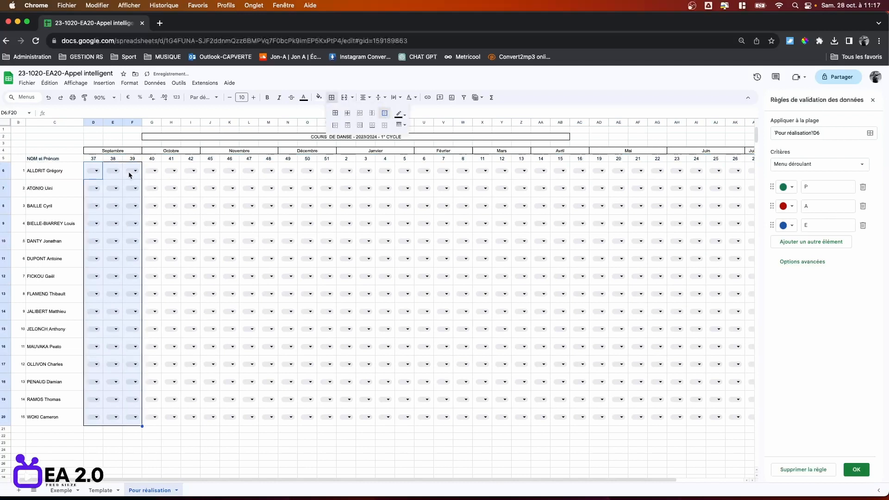
pyautogui.click(93, 159)
pyautogui.keyDown('shift'); pyautogui.click(132, 160); pyautogui.keyUp('shift')
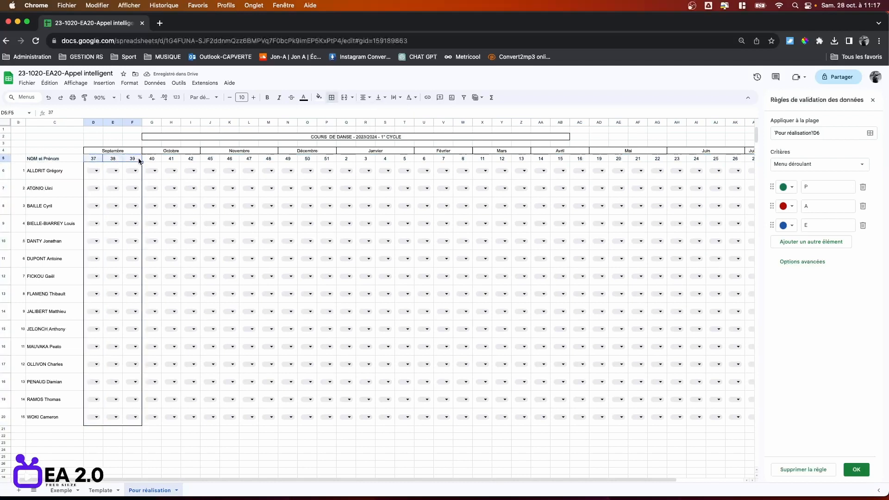
pyautogui.click(331, 97)
pyautogui.click(385, 112)
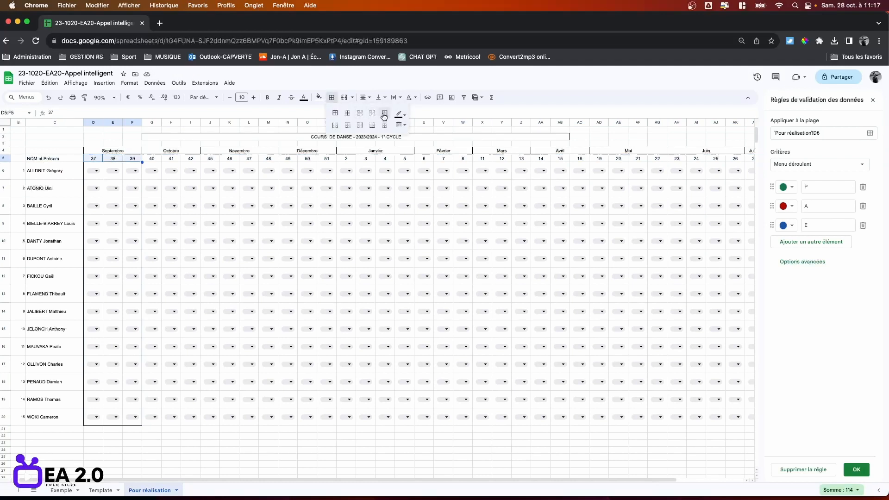
# Outline the Octobre block G5:I20 and its week numbers G5:I5.
pyautogui.click(151, 160)
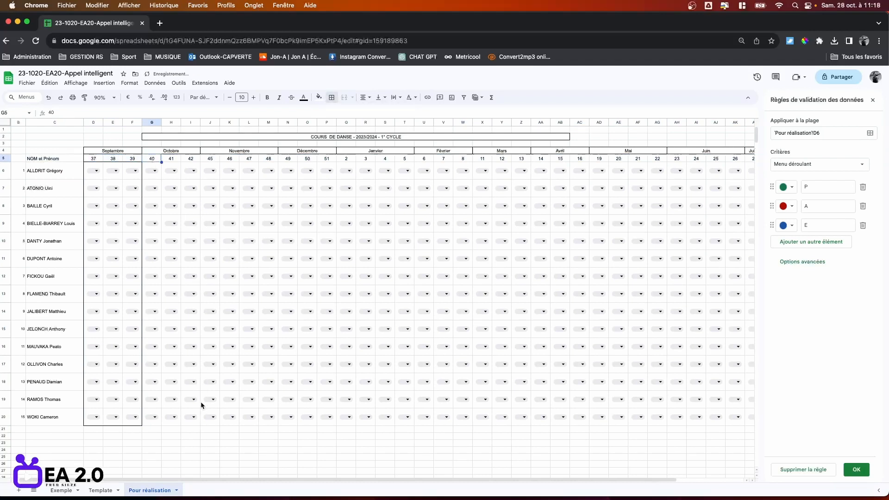
pyautogui.keyDown('shift'); pyautogui.click(196, 419); pyautogui.keyUp('shift')
pyautogui.click(332, 97)
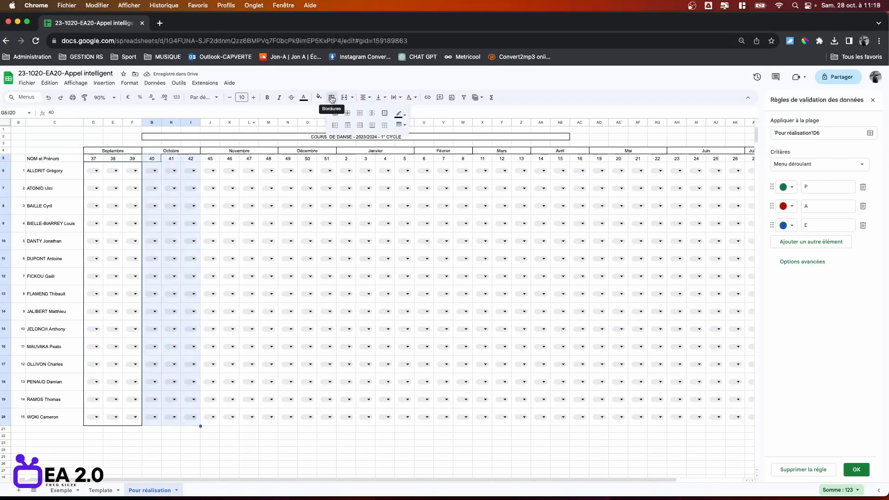
pyautogui.click(384, 112)
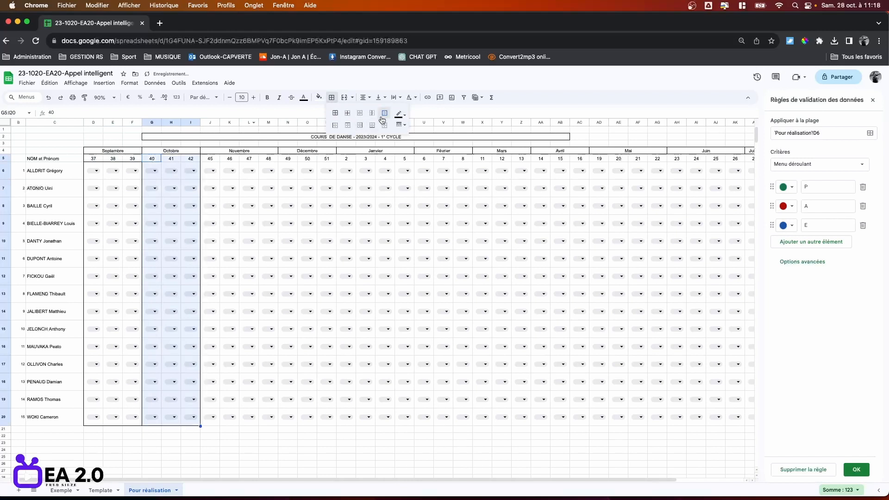
pyautogui.click(194, 166)
pyautogui.click(150, 159)
pyautogui.keyDown('shift'); pyautogui.click(197, 159); pyautogui.keyUp('shift')
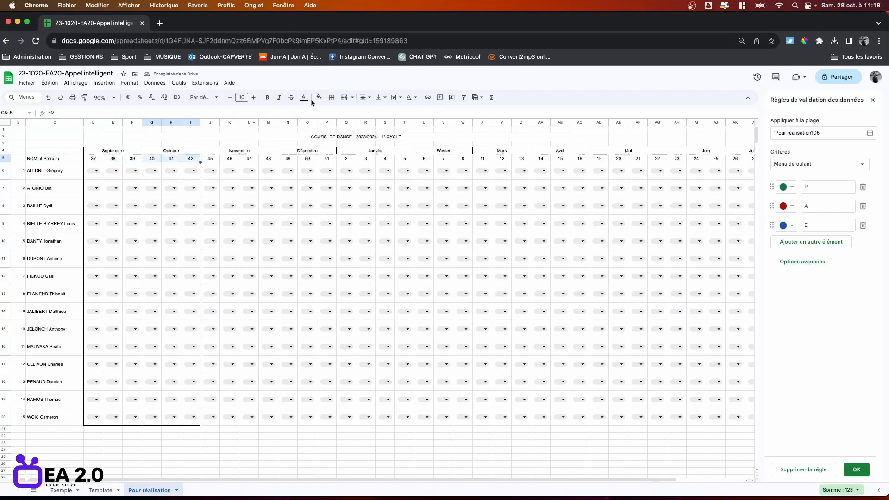
pyautogui.click(331, 97)
pyautogui.click(385, 113)
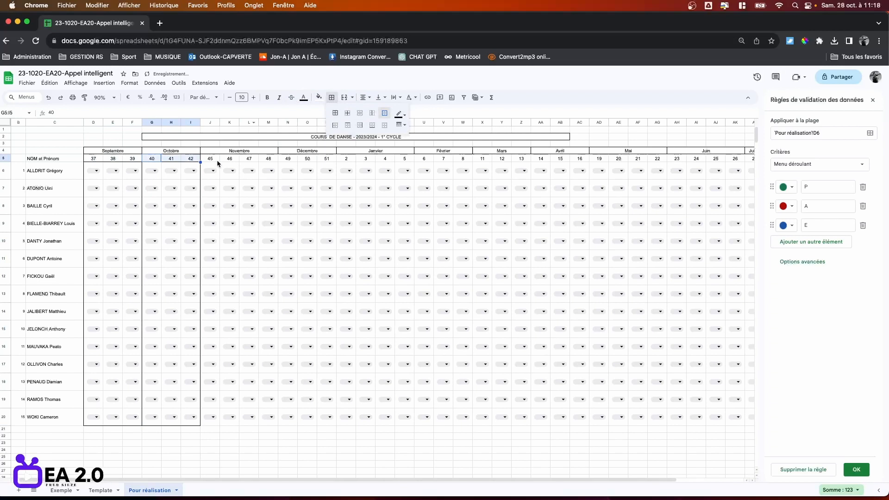
# Outline the Novembre week numbers J5:M5 and the Novembre block J5:M20.
pyautogui.click(217, 160)
pyautogui.keyDown('shift'); pyautogui.click(275, 161); pyautogui.keyUp('shift')
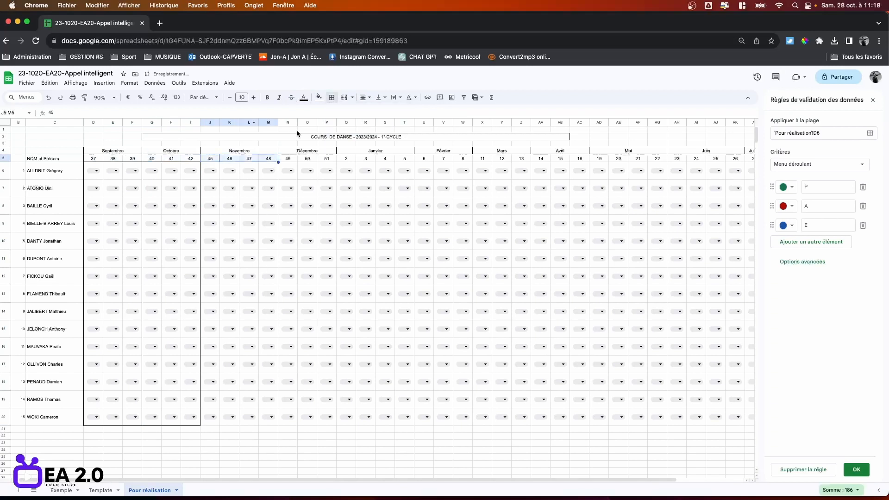
pyautogui.click(331, 97)
pyautogui.click(382, 114)
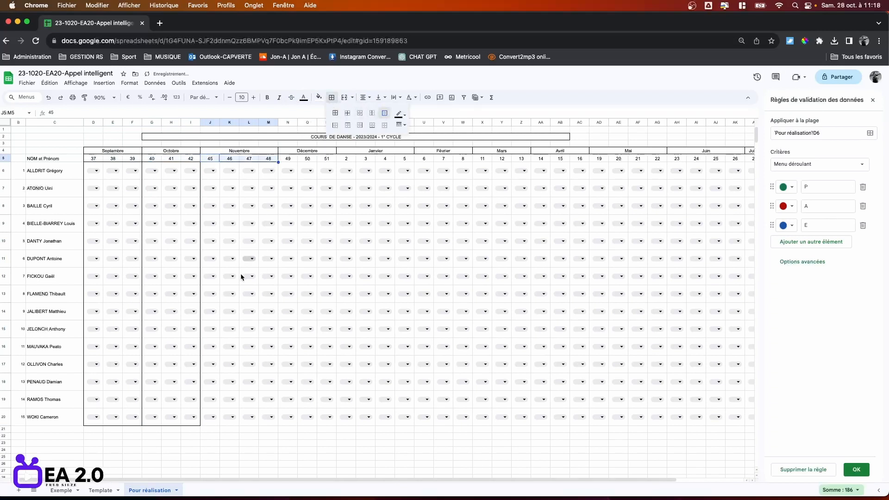
pyautogui.keyDown('shift'); pyautogui.click(278, 424); pyautogui.keyUp('shift')
pyautogui.click(332, 97)
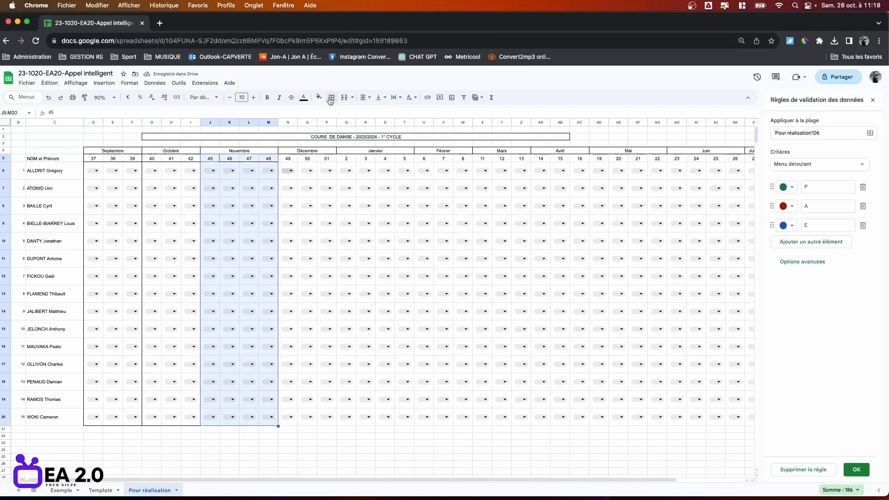
pyautogui.click(385, 115)
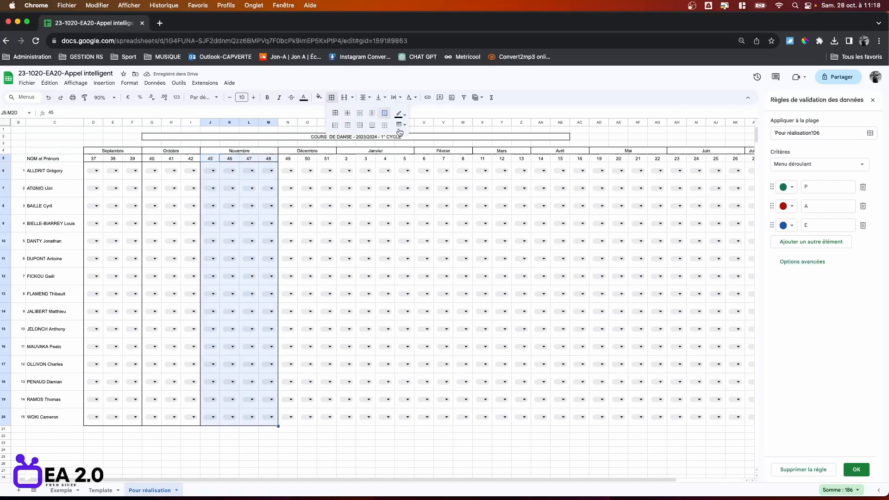
pyautogui.click(385, 328)
# Outline the Décembre week numbers N5:P5 and attendance block N6:P20.
pyautogui.click(287, 160)
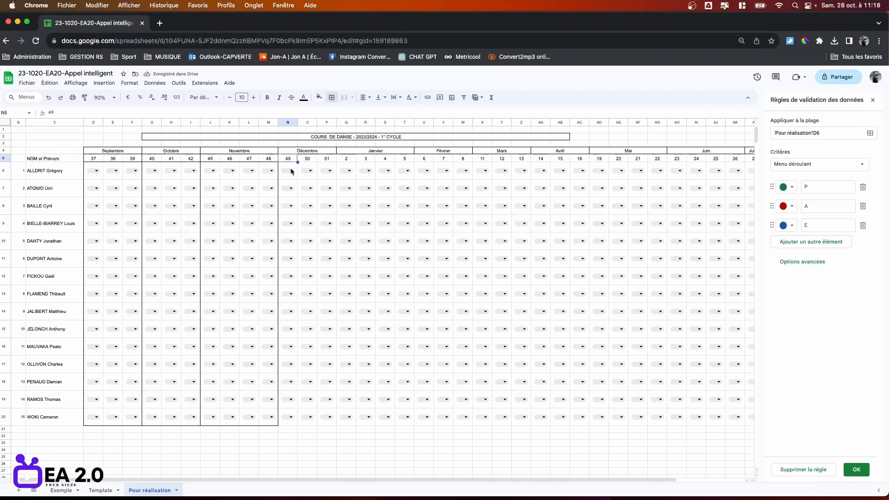
pyautogui.keyDown('shift'); pyautogui.click(330, 158); pyautogui.keyUp('shift')
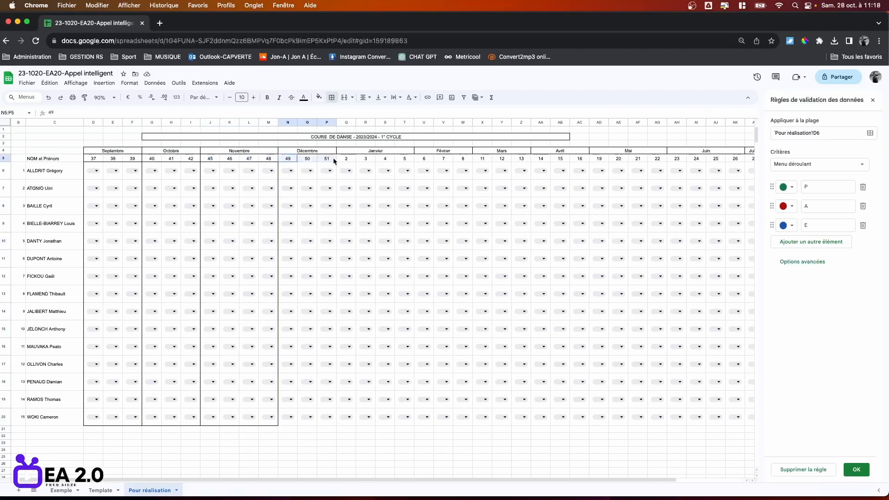
pyautogui.click(332, 98)
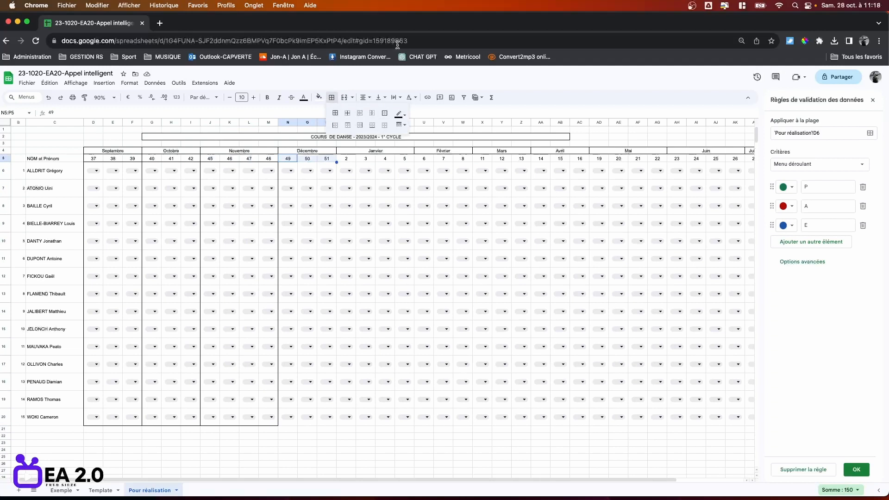
pyautogui.click(384, 113)
pyautogui.click(292, 177)
pyautogui.keyDown('shift'); pyautogui.click(336, 424); pyautogui.keyUp('shift')
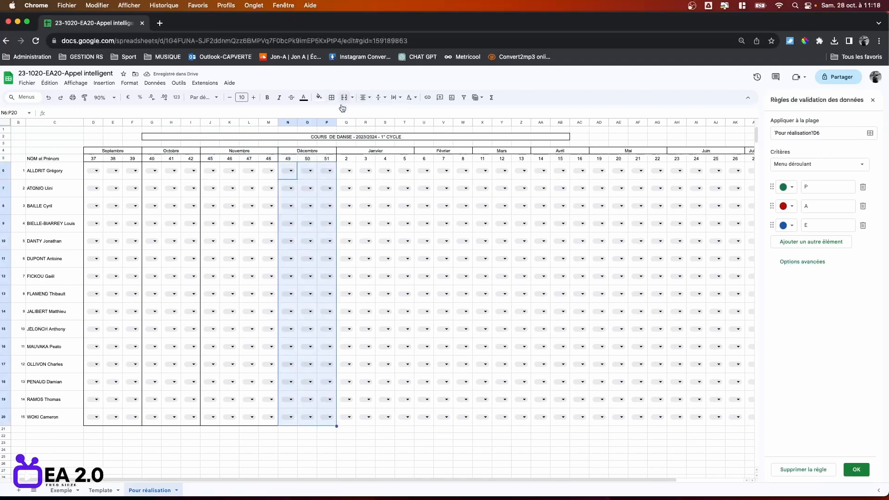
pyautogui.click(331, 98)
pyautogui.click(386, 114)
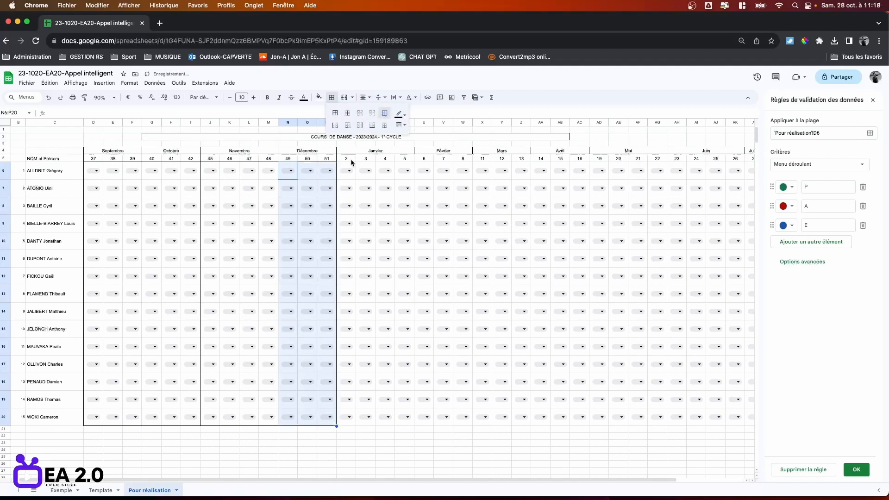
# Outline the Janvier block Q5:T20, Février block U5:W20 and Mars week numbers X5:Z5.
pyautogui.click(352, 160)
pyautogui.keyDown('shift'); pyautogui.click(406, 421); pyautogui.keyUp('shift')
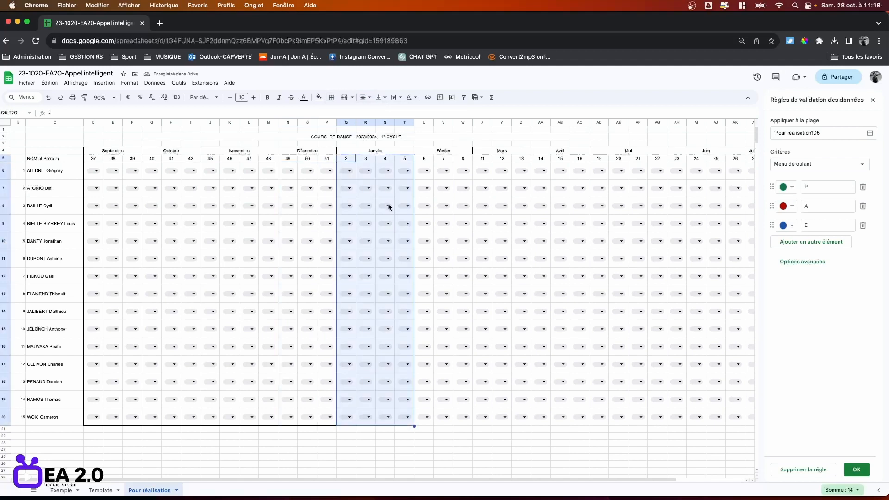
pyautogui.click(332, 98)
pyautogui.click(385, 114)
pyautogui.click(426, 159)
pyautogui.keyDown('shift'); pyautogui.click(463, 419); pyautogui.keyUp('shift')
pyautogui.click(331, 97)
pyautogui.click(386, 113)
# Outline the April, May and June week numbers and the July column.
pyautogui.click(483, 159)
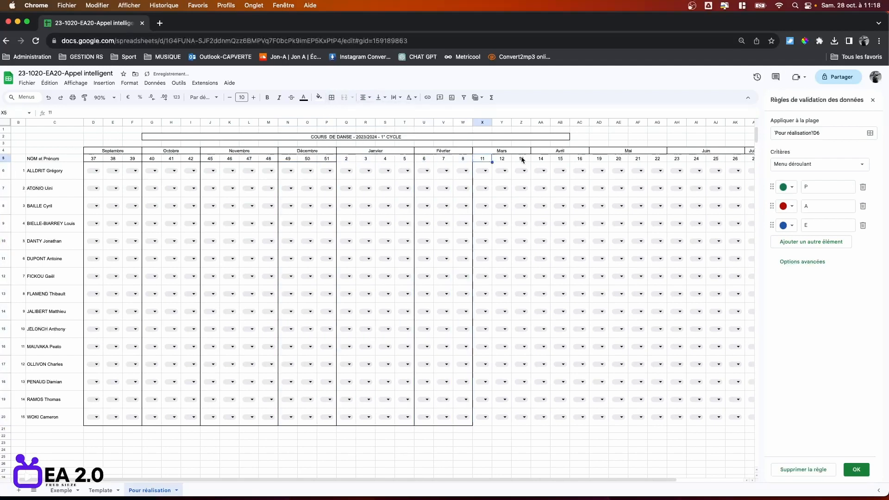
pyautogui.keyDown('shift'); pyautogui.click(522, 159); pyautogui.keyUp('shift')
pyautogui.click(331, 97)
pyautogui.click(385, 114)
pyautogui.click(331, 98)
pyautogui.click(384, 113)
# Outline the June, March, April and May attendance blocks down to row 20.
pyautogui.click(659, 168)
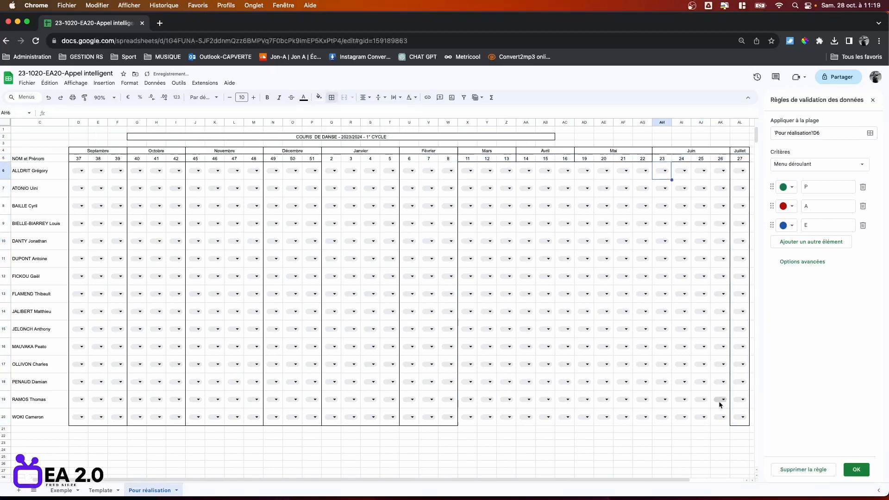
pyautogui.keyDown('shift'); pyautogui.click(720, 418); pyautogui.keyUp('shift')
pyautogui.click(331, 97)
pyautogui.click(384, 114)
pyautogui.click(469, 176)
pyautogui.keyDown('shift'); pyautogui.click(505, 419); pyautogui.keyUp('shift')
pyautogui.click(331, 97)
pyautogui.click(384, 113)
pyautogui.click(524, 168)
pyautogui.keyDown('shift'); pyautogui.click(566, 420); pyautogui.keyUp('shift')
pyautogui.click(332, 97)
pyautogui.click(385, 113)
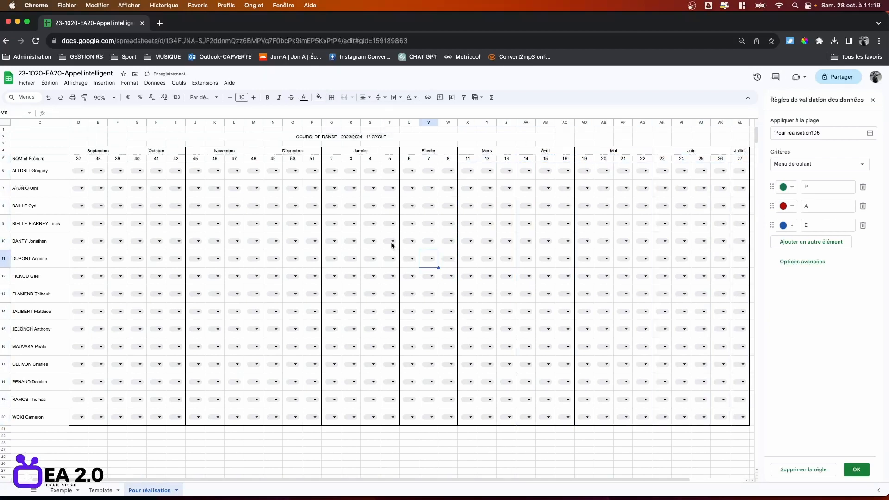
# Outline the Janvier week numbers Q5:T5 and Février's weeks 6, 7 and 8.
pyautogui.click(333, 160)
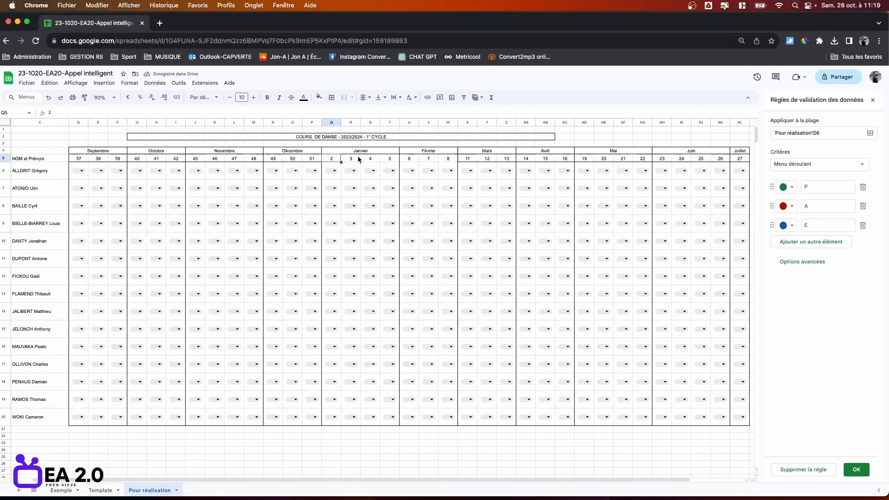
pyautogui.keyDown('shift'); pyautogui.click(392, 161); pyautogui.keyUp('shift')
pyautogui.click(331, 97)
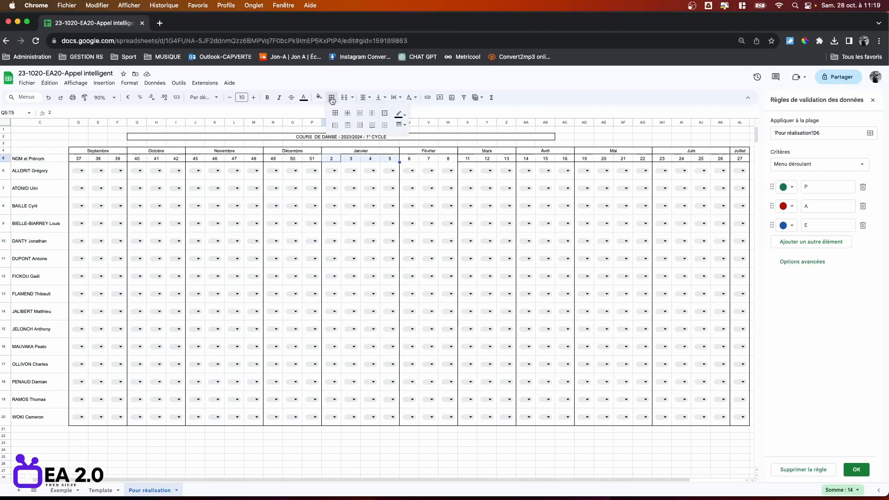
pyautogui.click(384, 113)
pyautogui.click(416, 162)
pyautogui.keyDown('shift'); pyautogui.click(449, 162); pyautogui.keyUp('shift')
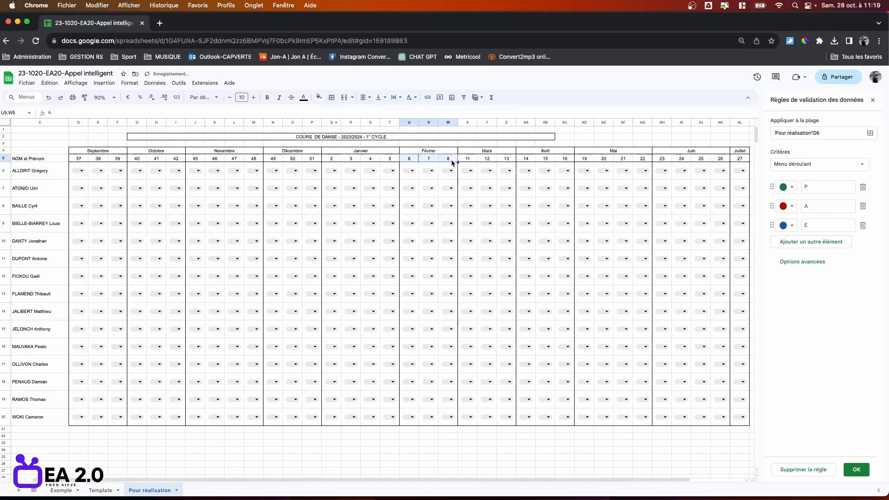
pyautogui.click(332, 98)
pyautogui.click(385, 113)
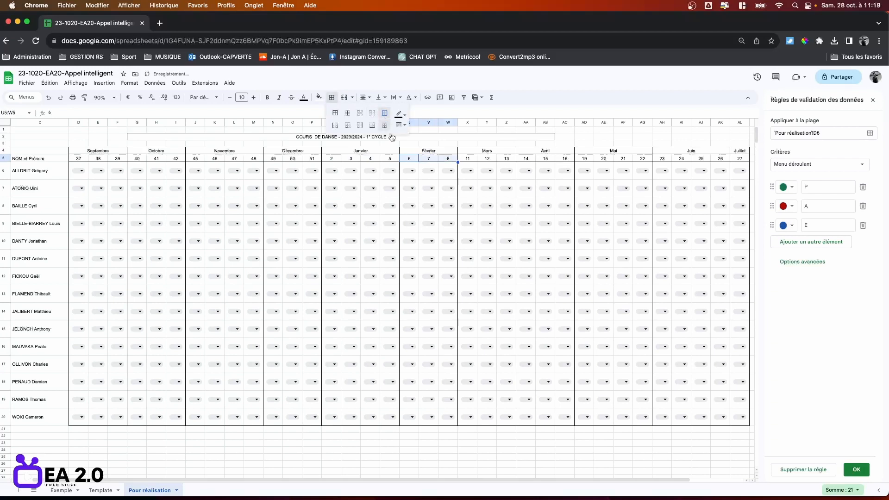
pyautogui.click(447, 258)
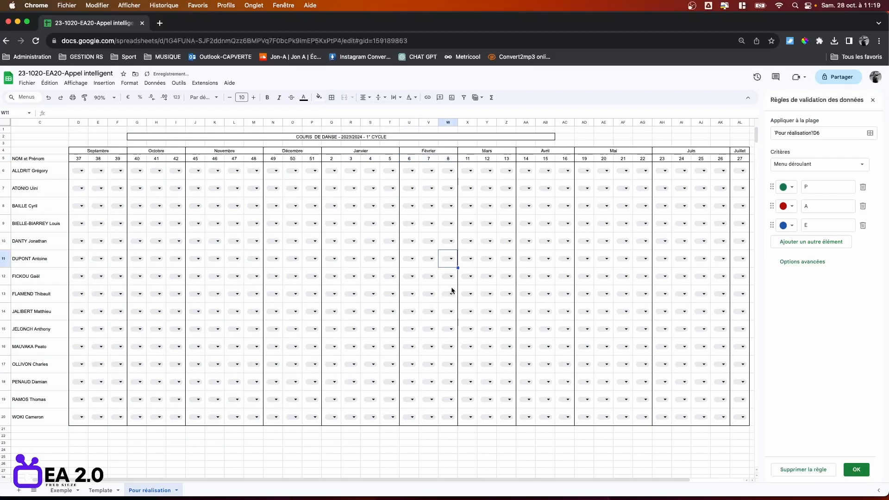
pyautogui.click(82, 151)
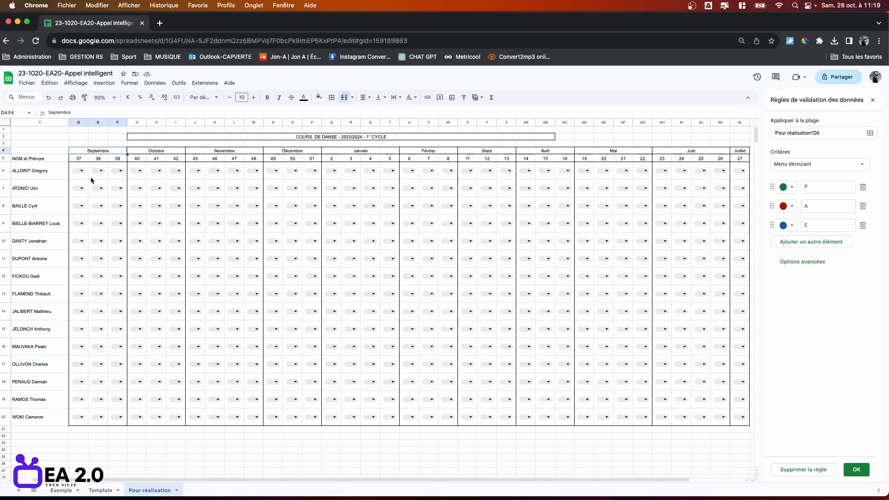
# Fill the Septembre columns, rows 4–20, with light blue 'bleu clair 3'.
pyautogui.keyDown('shift'); pyautogui.click(116, 424); pyautogui.keyUp('shift')
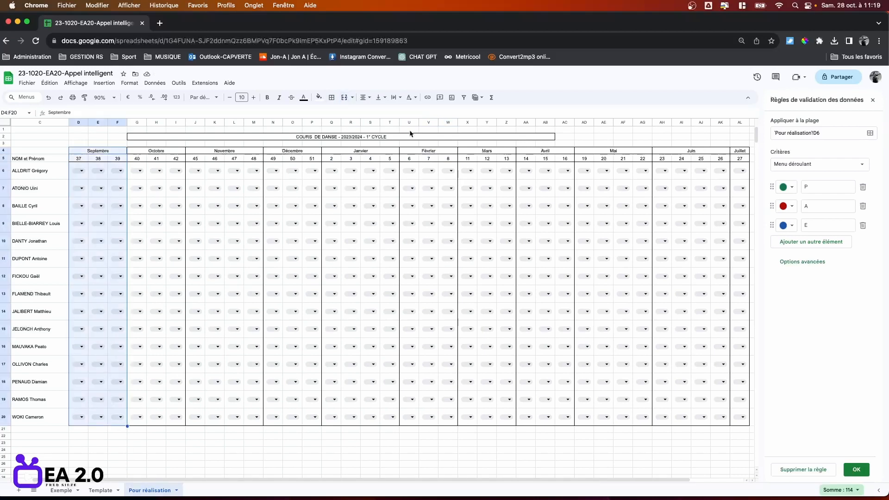
pyautogui.click(319, 97)
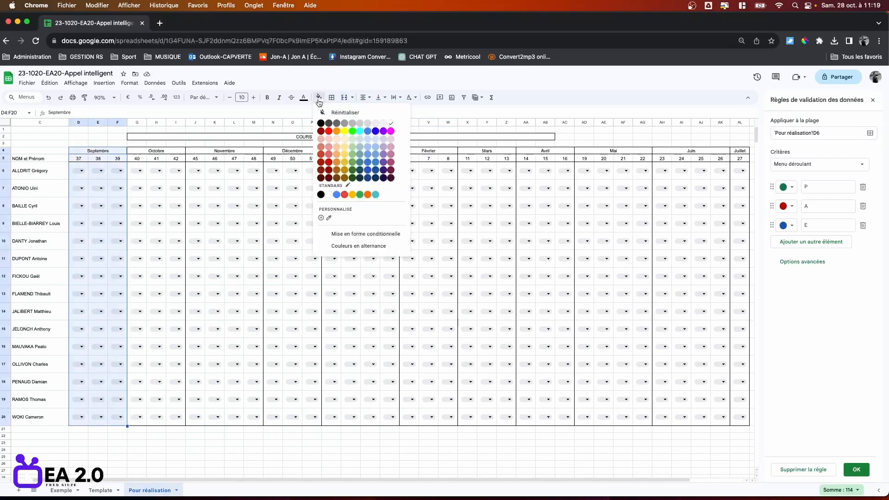
pyautogui.click(376, 140)
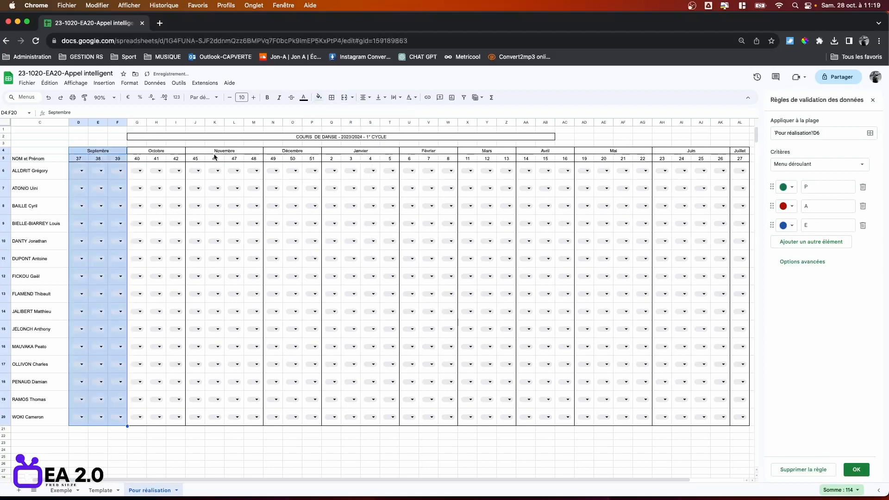
pyautogui.click(214, 319)
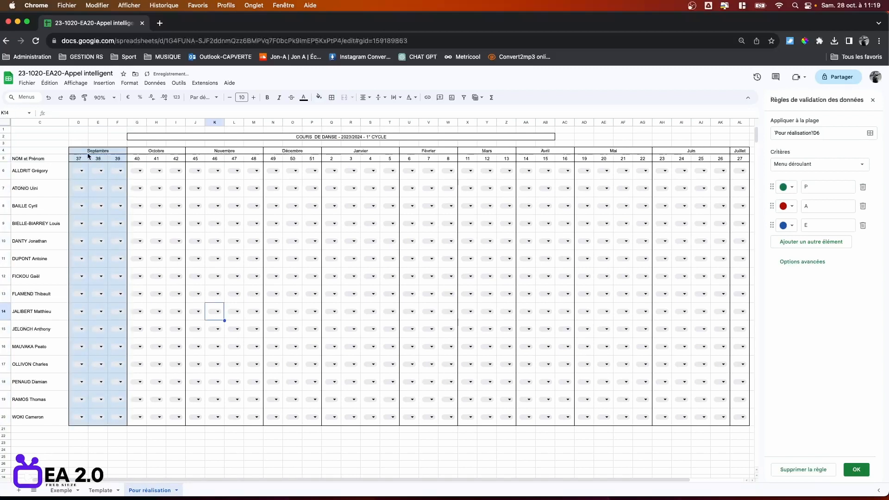
# Paint Septembre's formatting onto the Novembre header, stretching it across J4:M4 (weeks 45–48).
pyautogui.moveTo(77, 152); pyautogui.dragTo(123, 423)
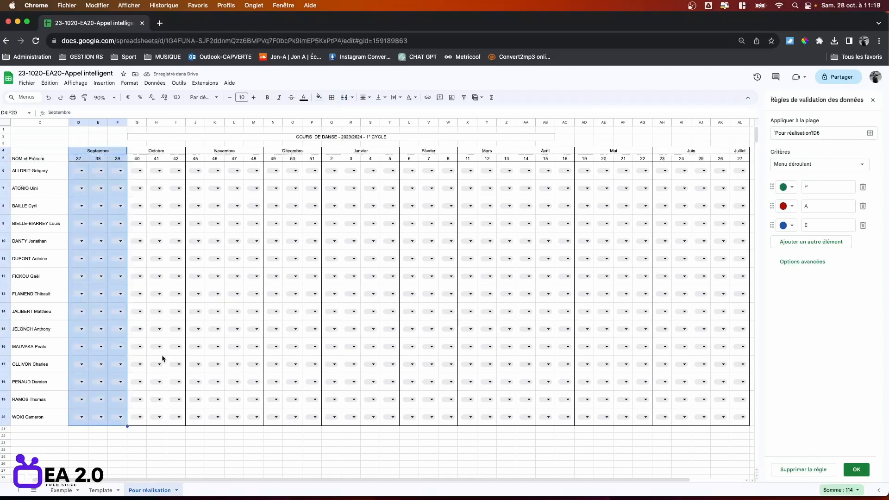
pyautogui.click(85, 98)
pyautogui.click(195, 155)
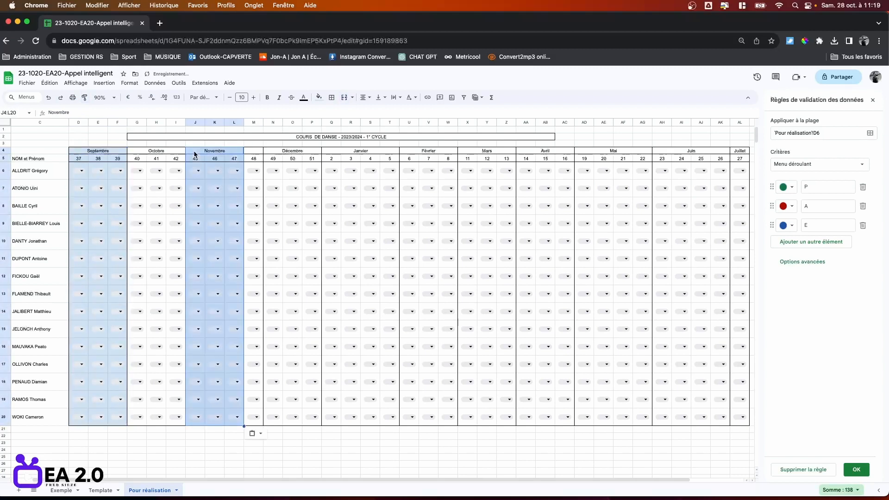
pyautogui.click(195, 154)
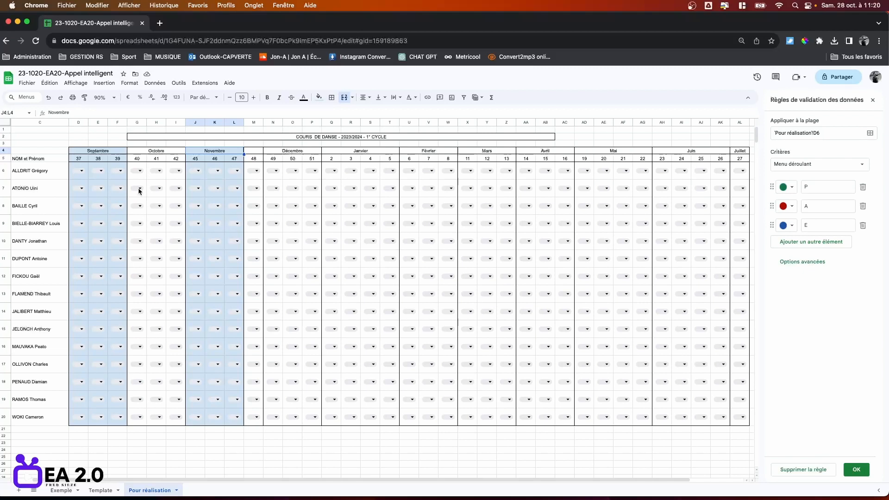
pyautogui.click(85, 98)
pyautogui.moveTo(195, 151); pyautogui.dragTo(258, 149)
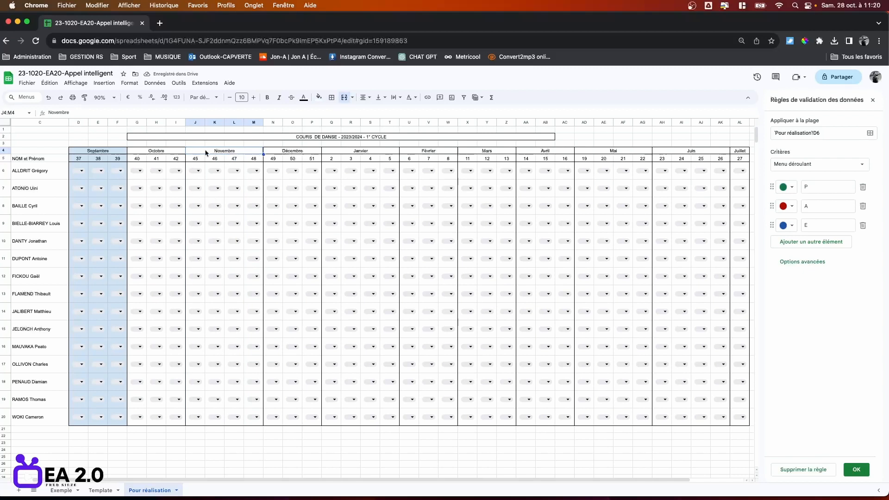
# Fill all four Novembre columns J–M light blue down to row 20.
pyautogui.keyDown('shift'); pyautogui.click(260, 425); pyautogui.keyUp('shift')
pyautogui.click(319, 97)
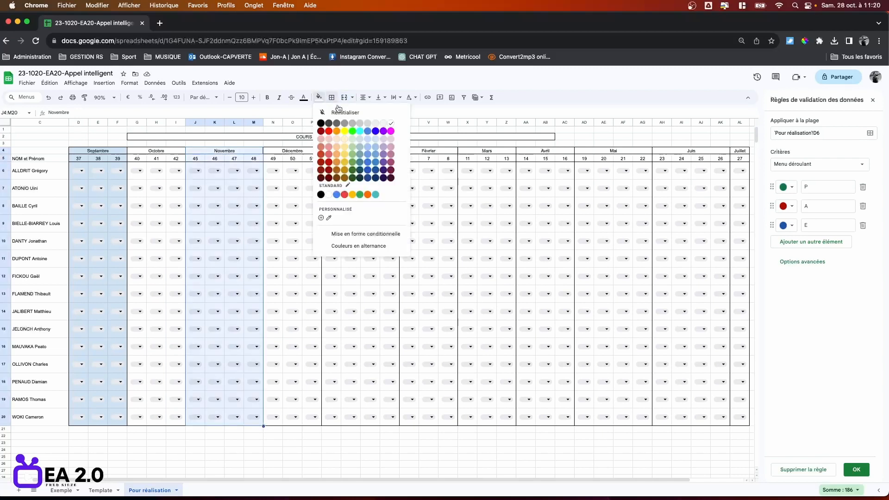
pyautogui.click(368, 140)
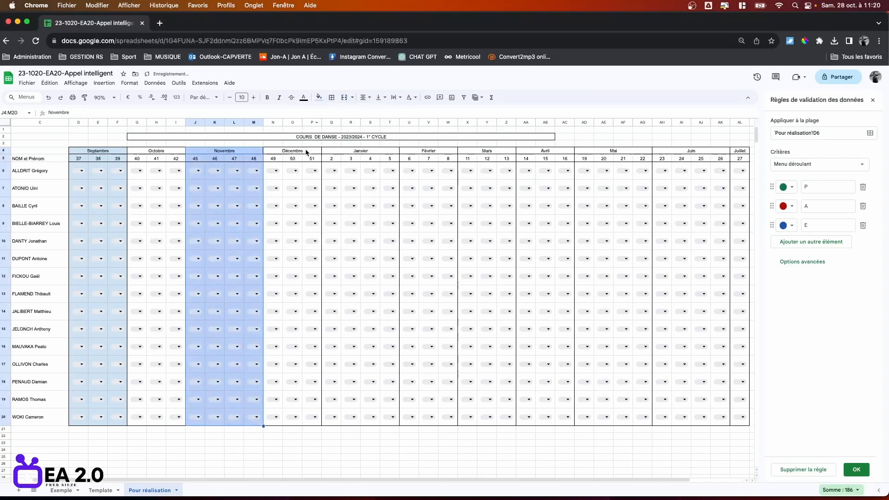
pyautogui.click(190, 259)
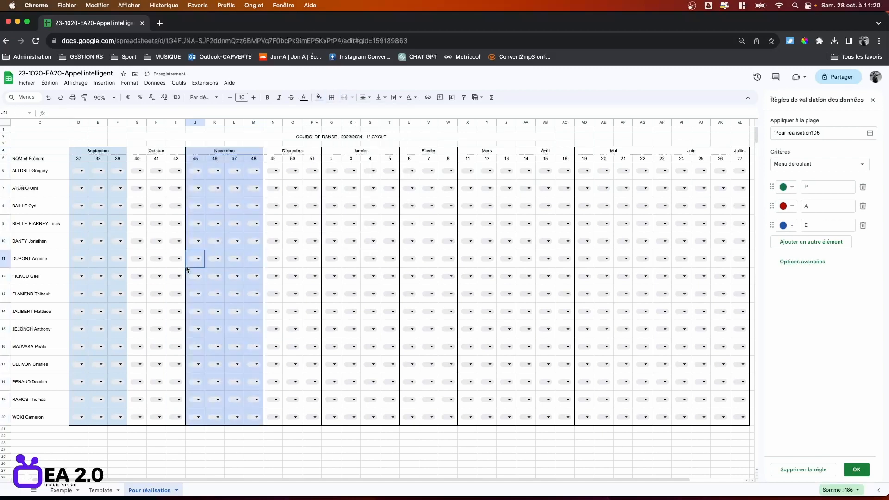
pyautogui.click(197, 152)
pyautogui.keyDown('shift'); pyautogui.click(259, 423); pyautogui.keyUp('shift')
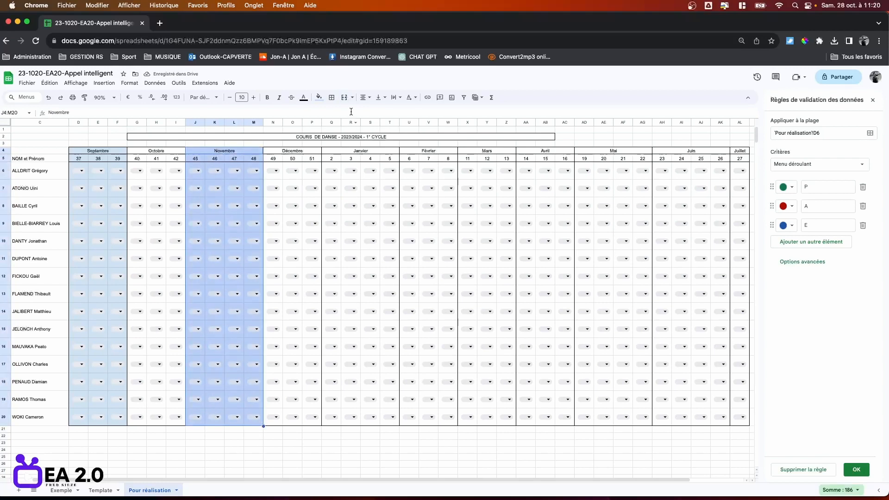
pyautogui.click(319, 97)
pyautogui.click(378, 139)
# Shade the Janvier, Mars and Mai columns light blue.
pyautogui.click(339, 152)
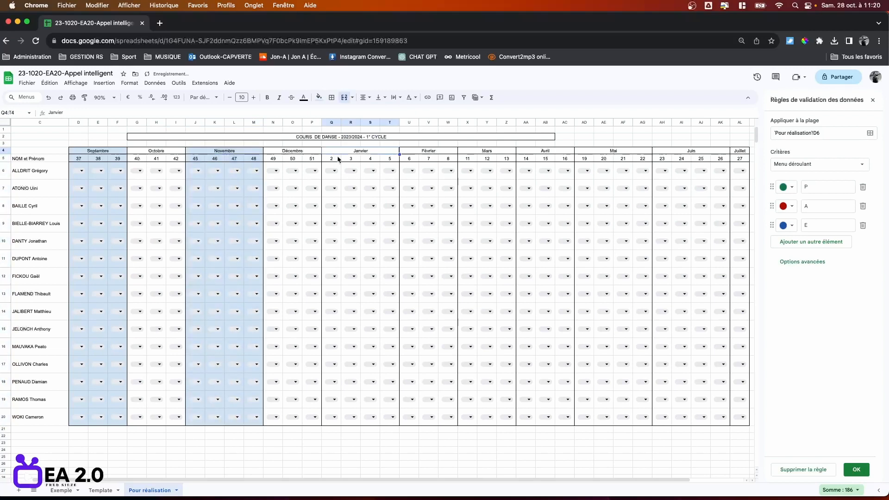
pyautogui.keyDown('shift'); pyautogui.click(389, 423); pyautogui.keyUp('shift')
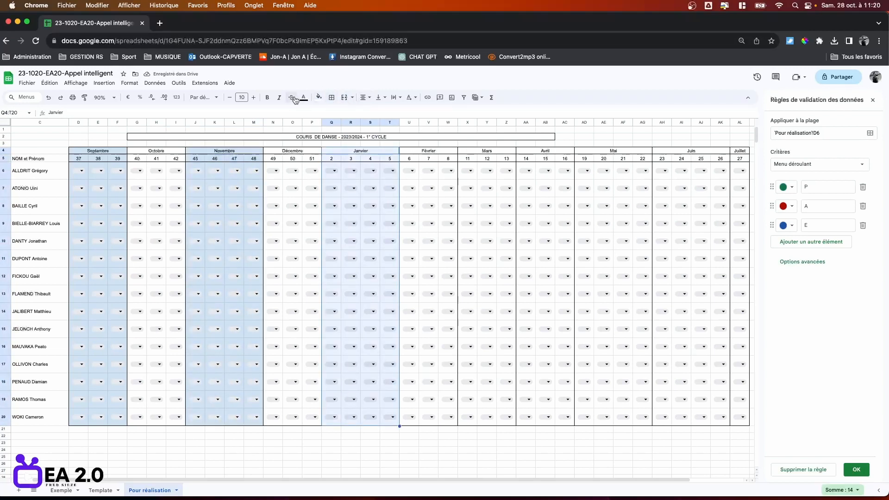
pyautogui.click(319, 97)
pyautogui.click(379, 139)
pyautogui.click(487, 151)
pyautogui.keyDown('shift'); pyautogui.click(508, 423); pyautogui.keyUp('shift')
pyautogui.click(319, 97)
pyautogui.click(378, 139)
pyautogui.click(613, 151)
# Shade the Juillet column light blue to complete the alternating months.
pyautogui.keyDown('shift'); pyautogui.click(647, 421); pyautogui.keyUp('shift')
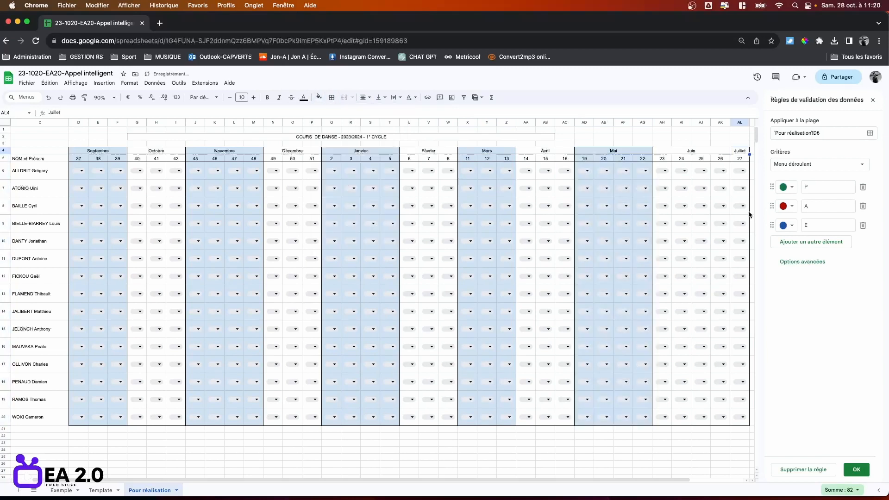
pyautogui.keyDown('shift'); pyautogui.click(739, 421); pyautogui.keyUp('shift')
pyautogui.click(320, 97)
pyautogui.click(378, 139)
pyautogui.click(432, 452)
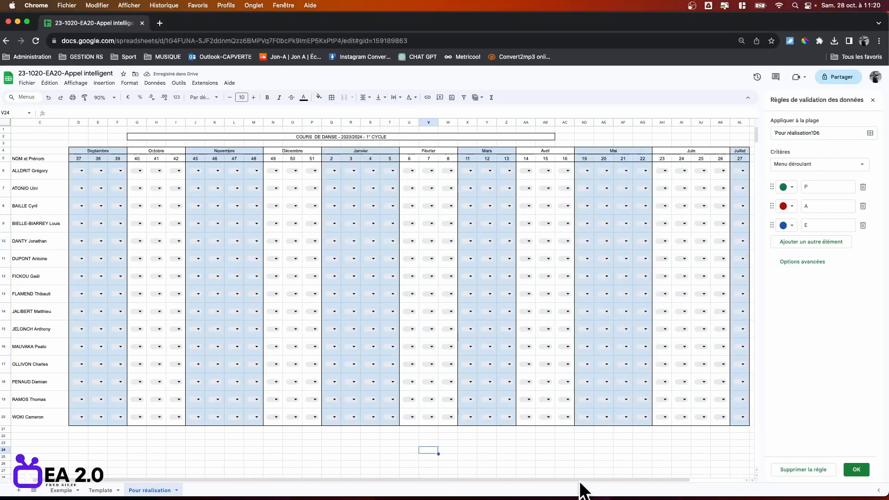
# Put an outer border around the student names column C5:C20.
pyautogui.moveTo(581, 480); pyautogui.dragTo(562, 483)
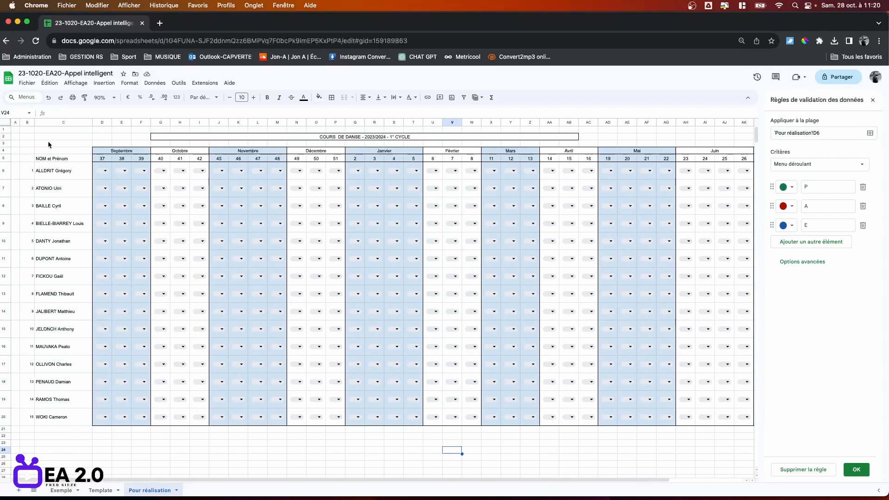
pyautogui.click(48, 158)
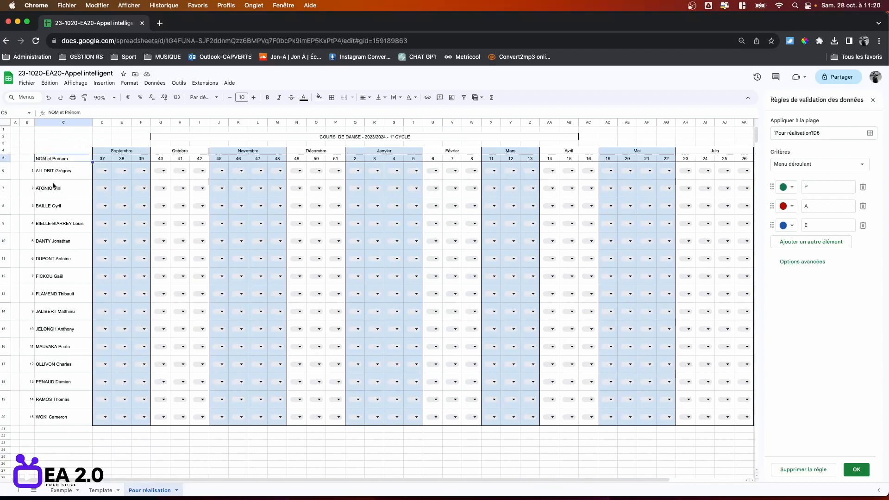
pyautogui.keyDown('shift'); pyautogui.click(71, 416); pyautogui.keyUp('shift')
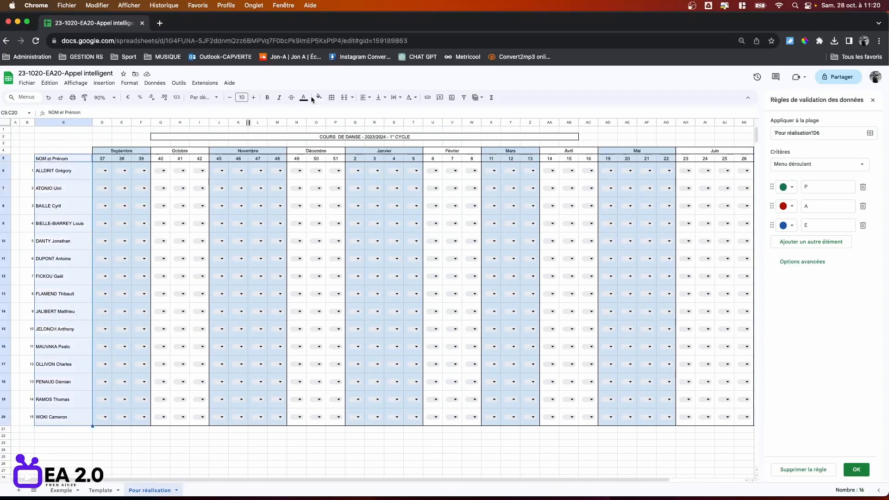
pyautogui.click(332, 97)
pyautogui.click(384, 116)
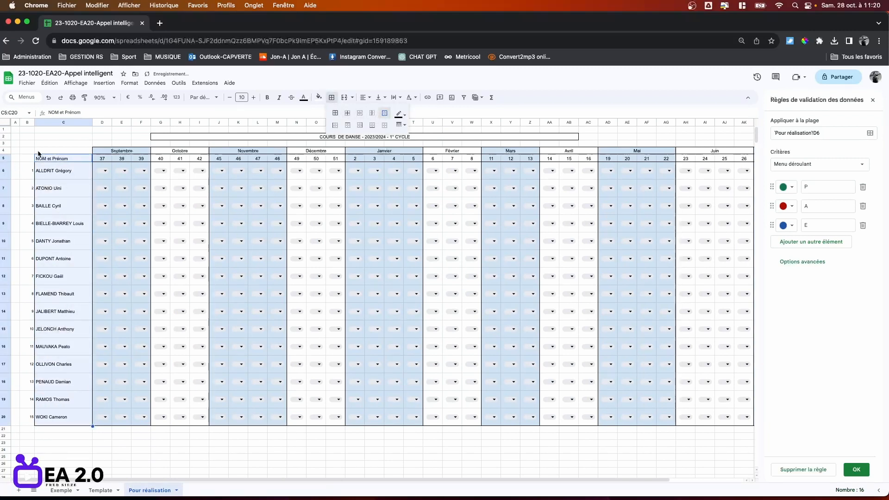
# Outline the numbering column B5:B20 and test the P/A/E dropdown in D14.
pyautogui.click(27, 159)
pyautogui.keyDown('shift'); pyautogui.click(29, 417); pyautogui.keyUp('shift')
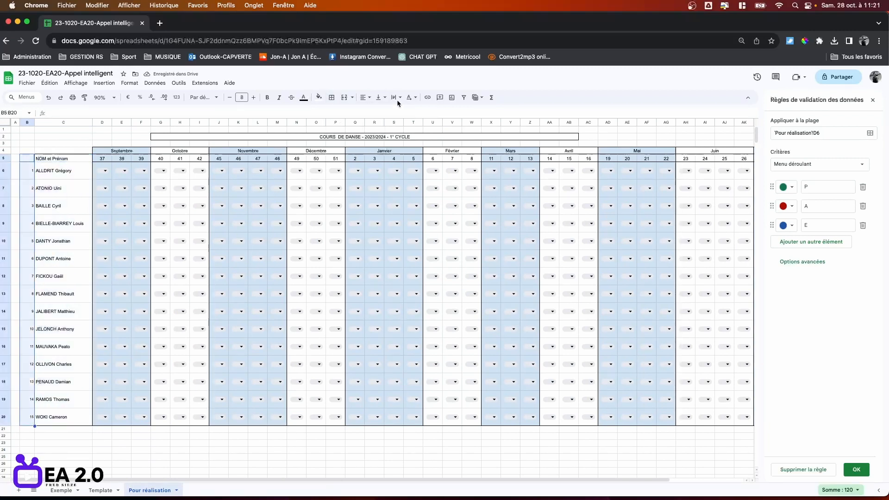
pyautogui.click(332, 97)
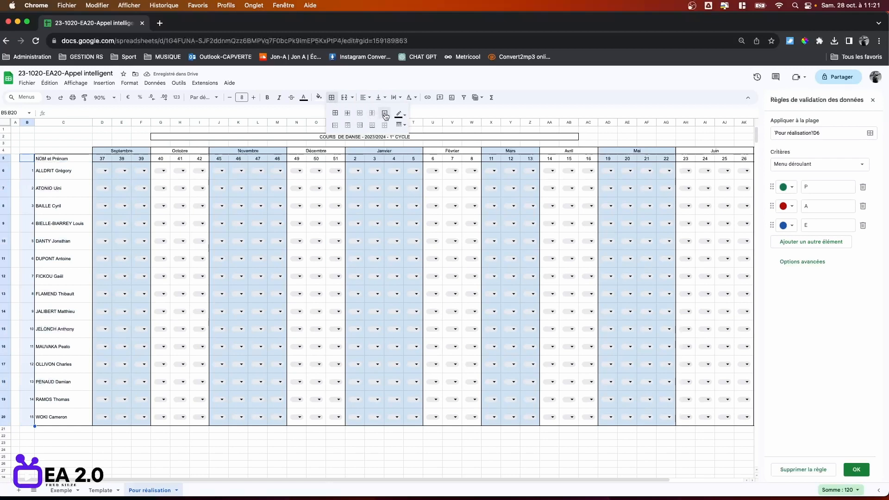
pyautogui.click(385, 113)
pyautogui.click(243, 464)
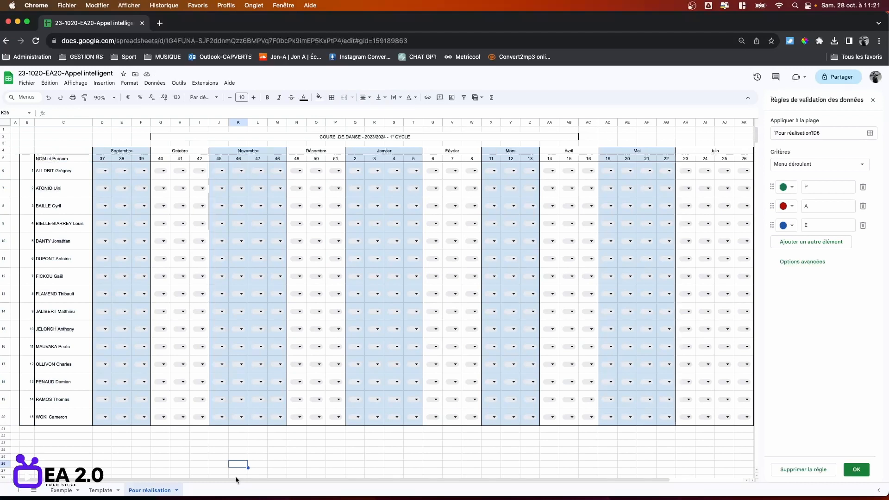
pyautogui.click(104, 314)
pyautogui.click(141, 451)
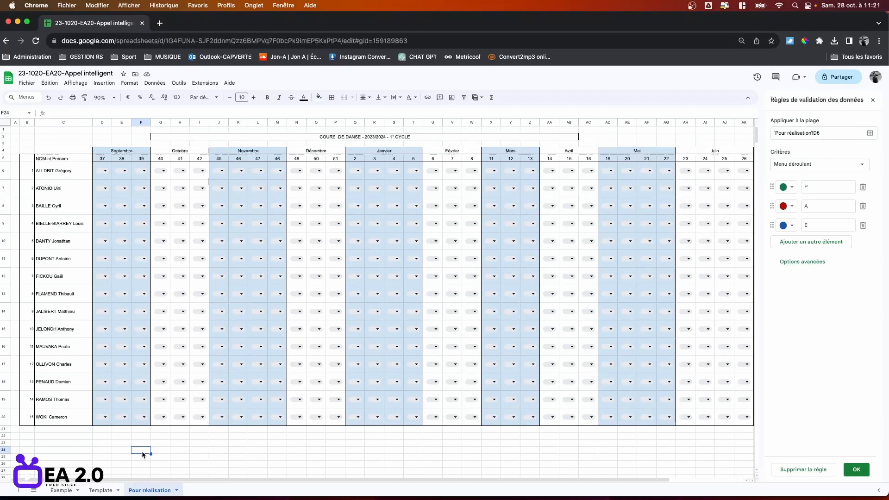
# Make rows 21 to 23 below the student list taller.
pyautogui.click(3, 429)
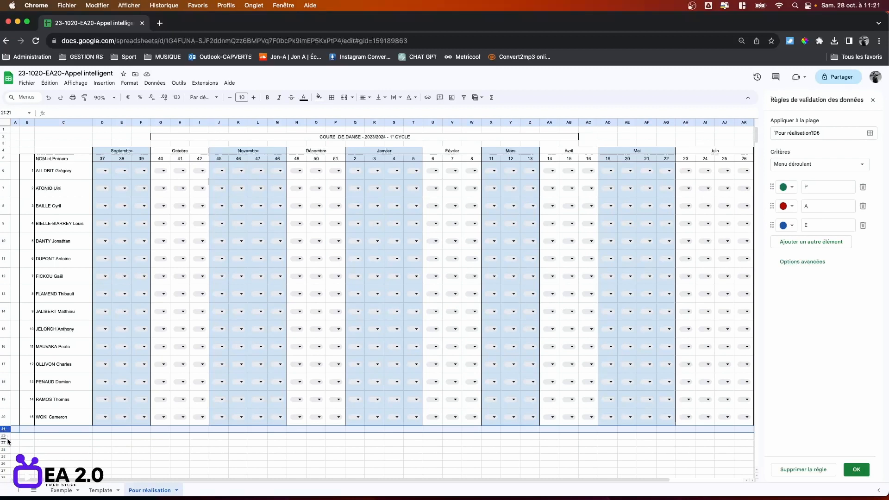
pyautogui.keyDown('shift'); pyautogui.click(6, 444); pyautogui.keyUp('shift')
pyautogui.moveTo(5, 439); pyautogui.dragTo(5, 442)
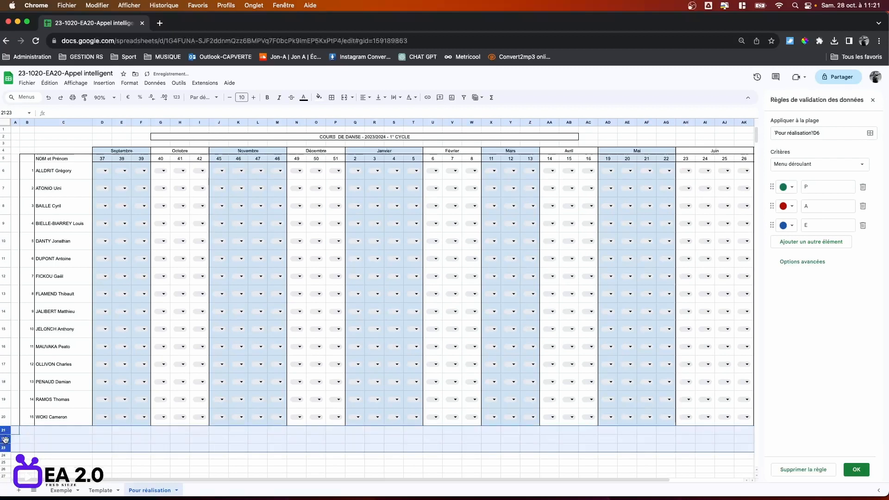
pyautogui.moveTo(437, 477); pyautogui.dragTo(667, 480)
pyautogui.click(531, 339)
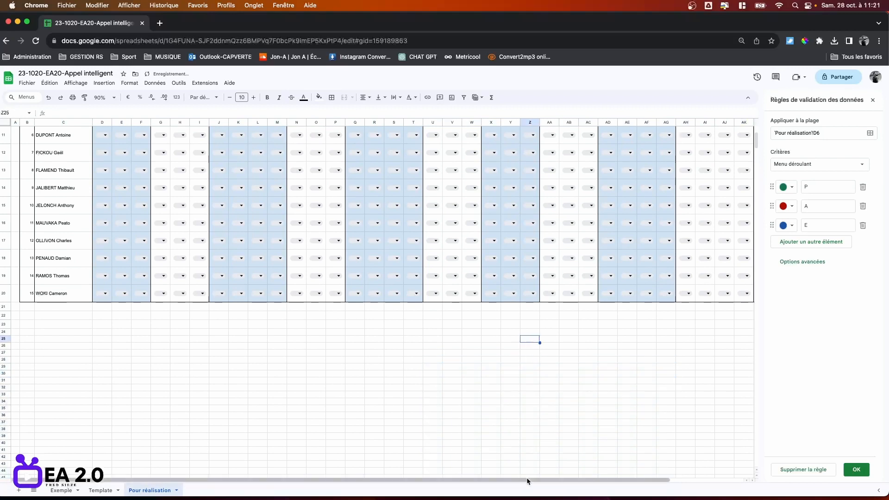
pyautogui.moveTo(528, 481); pyautogui.dragTo(691, 481)
pyautogui.scroll(4, 706, 150)
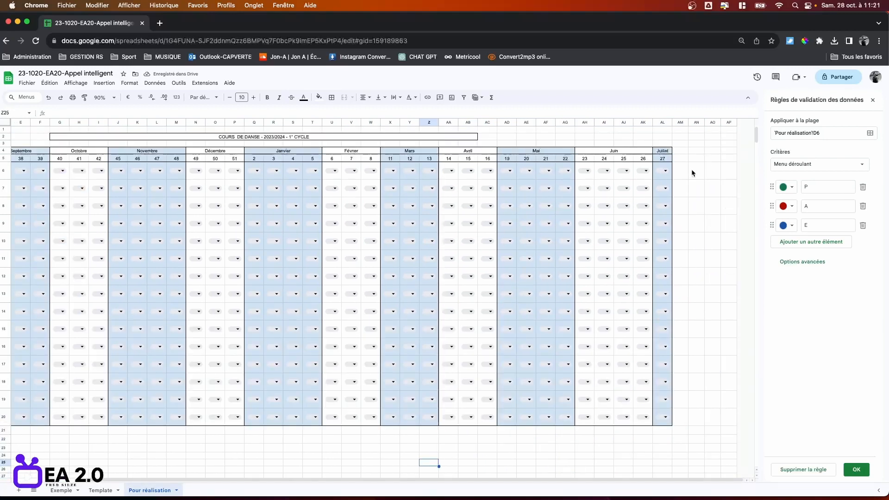
# Widen column AM slightly.
pyautogui.moveTo(689, 123); pyautogui.dragTo(726, 122)
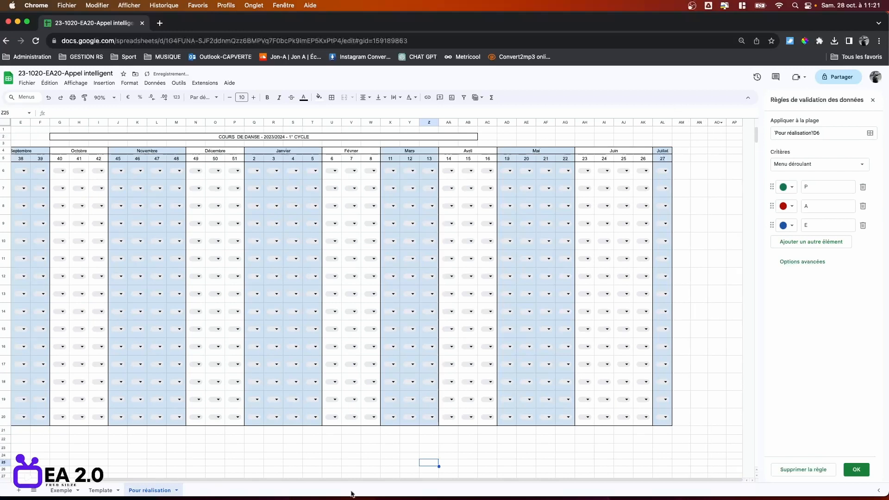
pyautogui.moveTo(424, 480); pyautogui.dragTo(315, 475)
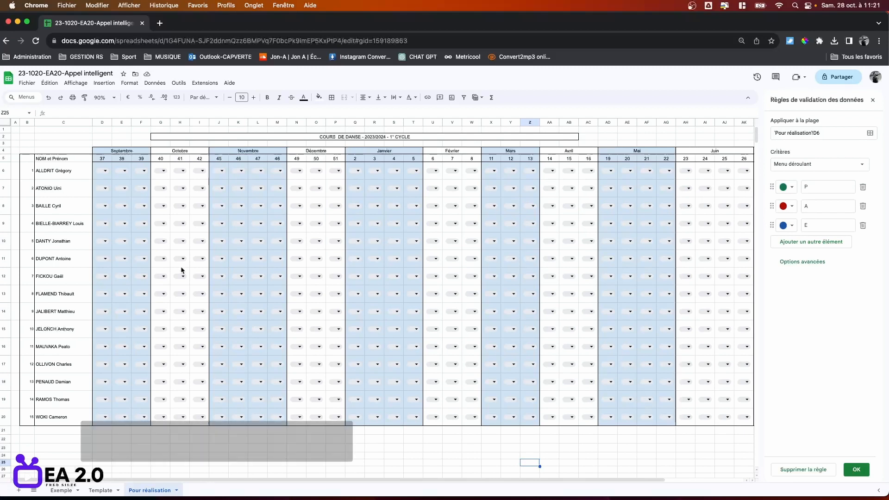
pyautogui.click(160, 172)
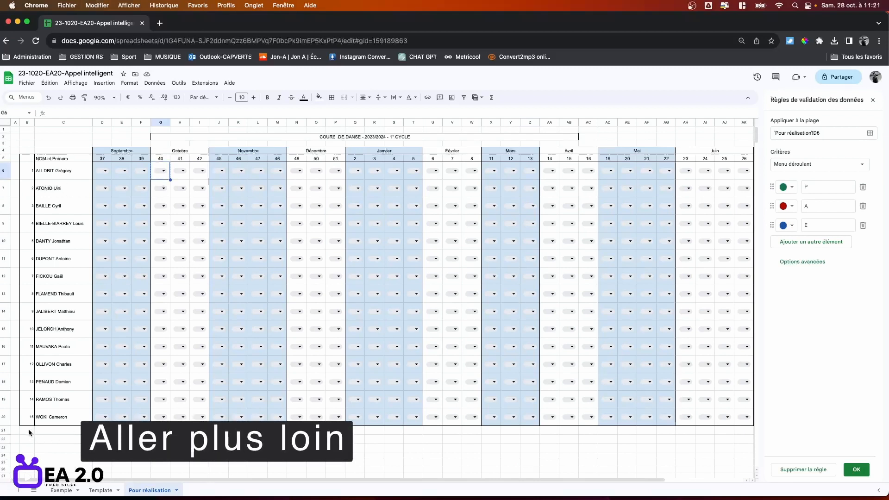
# Paste the copied attendance dropdown into C21, C22 and C23.
pyautogui.click(50, 430)
pyautogui.press('super+v')
pyautogui.click(60, 440)
pyautogui.press('super+v')
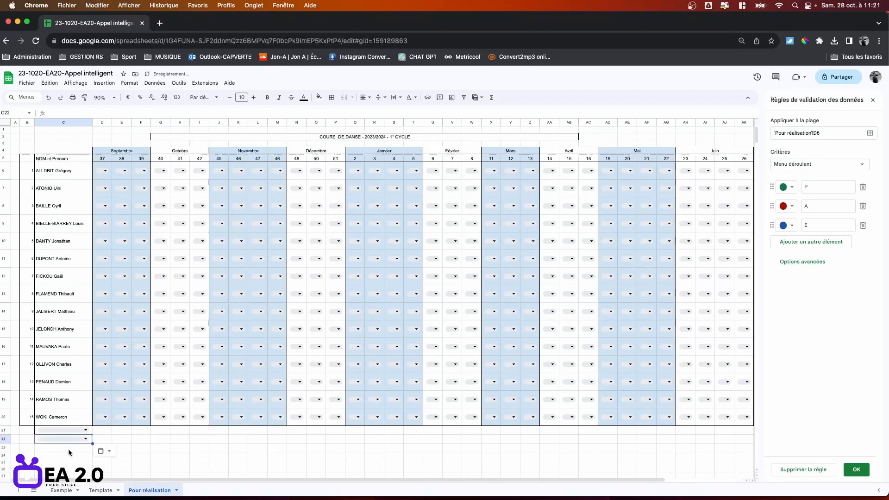
pyautogui.click(69, 449)
pyautogui.press('super+v')
# Paste the attendance dropdown into AM5, AN5 and AO5 beside the month headers.
pyautogui.hscroll(4, 267, 480)
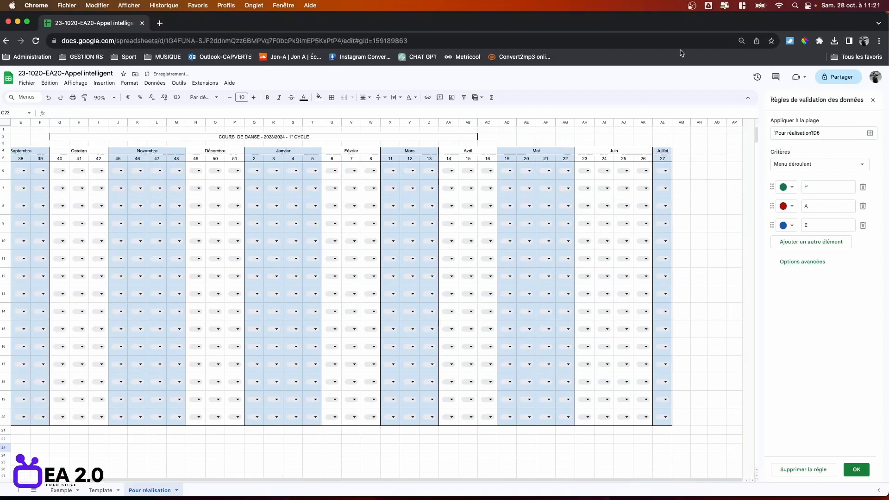
pyautogui.click(682, 157)
pyautogui.press('super+v')
pyautogui.click(699, 158)
pyautogui.press('super+v')
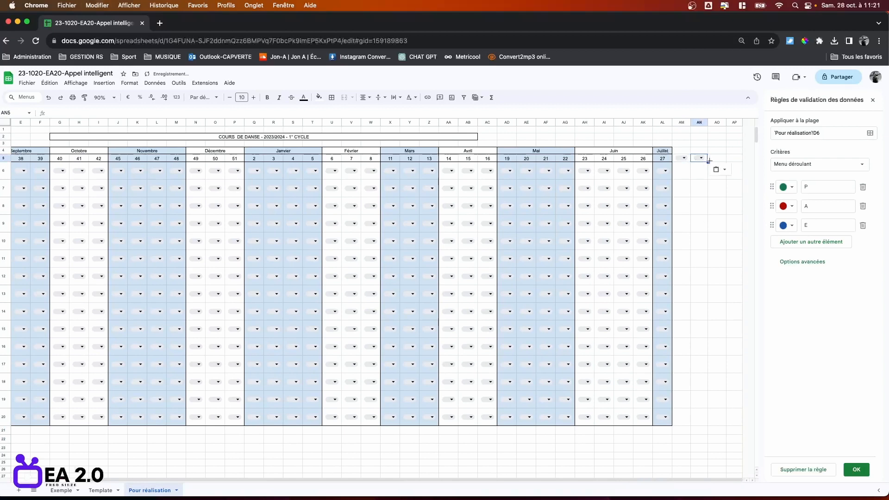
pyautogui.click(720, 162)
pyautogui.moveTo(376, 478); pyautogui.dragTo(276, 478)
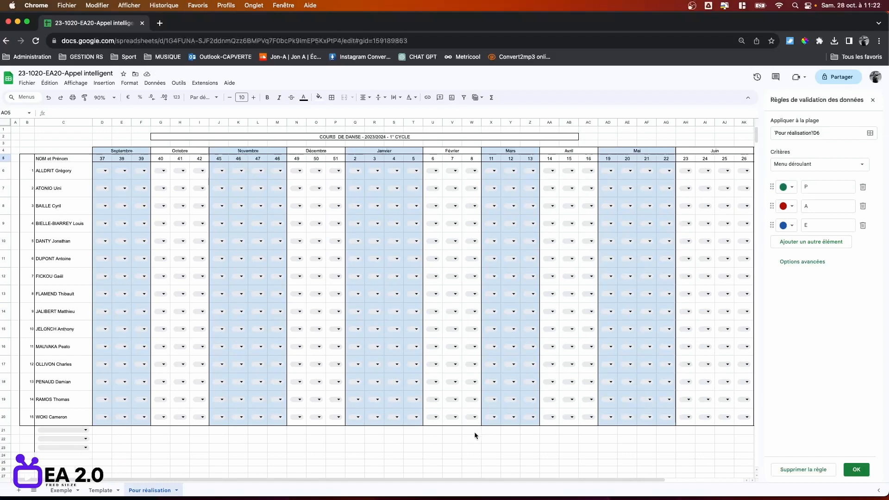
pyautogui.moveTo(456, 480)
pyautogui.mouseDown()
pyautogui.moveTo(566, 487)
pyautogui.moveTo(461, 483)
pyautogui.mouseUp()
pyautogui.click(164, 463)
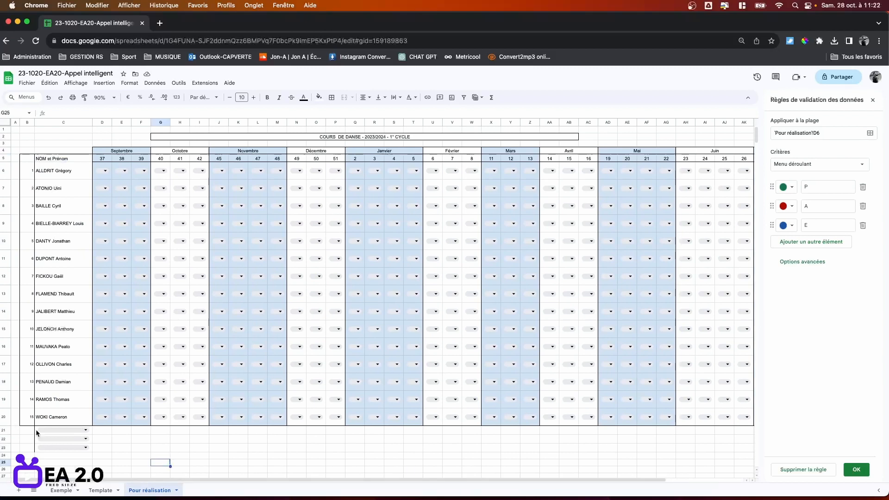
# Set the C21, C22 and C23 legend dropdowns to P, A and E.
pyautogui.doubleClick(50, 432)
pyautogui.click(189, 458)
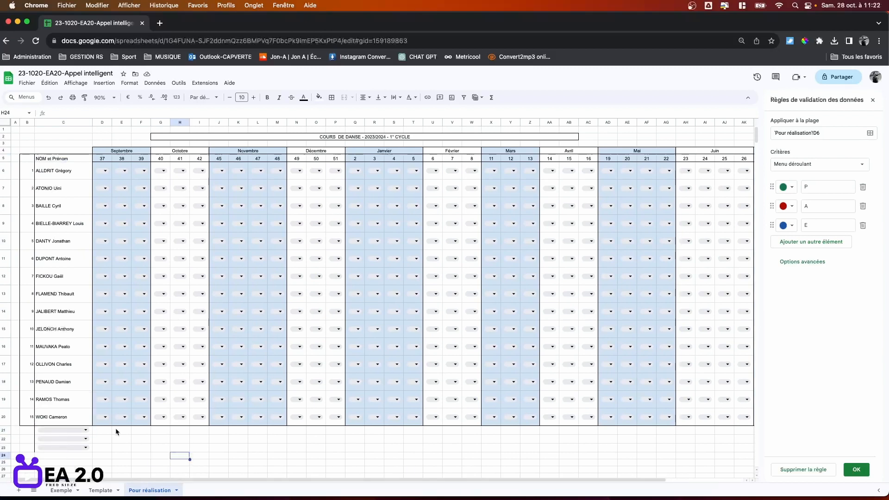
pyautogui.click(86, 430)
pyautogui.click(65, 418)
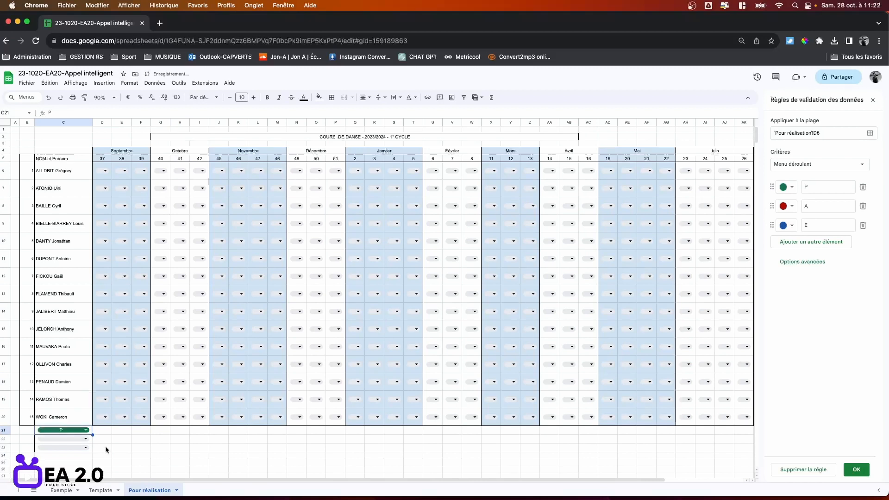
pyautogui.click(86, 439)
pyautogui.click(62, 414)
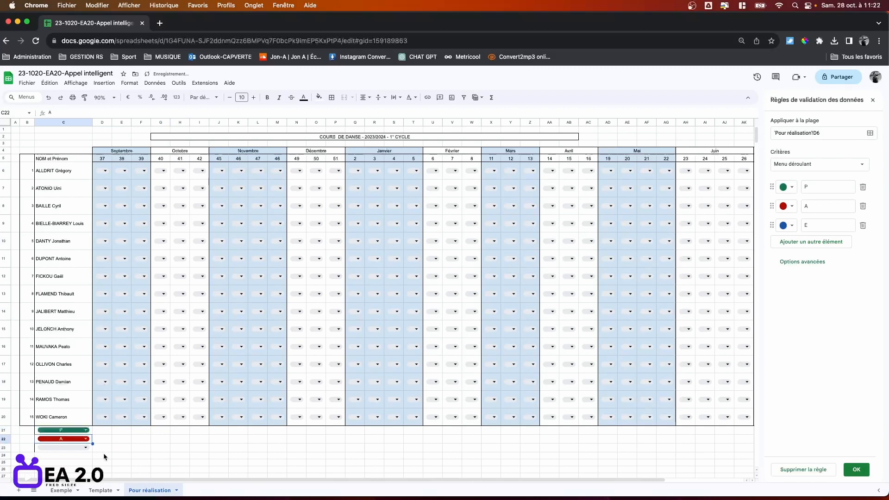
pyautogui.click(87, 451)
pyautogui.click(51, 416)
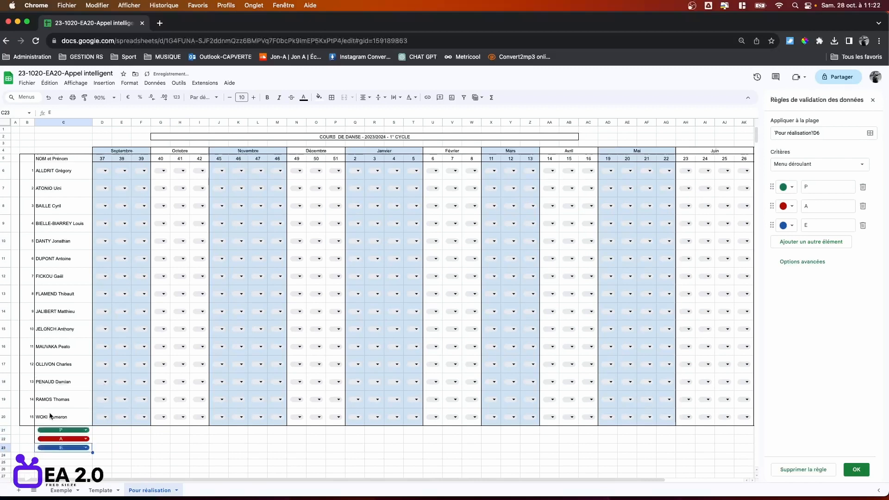
# Set the AM5, AN5 and AO5 dropdowns to P, A and E.
pyautogui.hscroll(5, 243, 478)
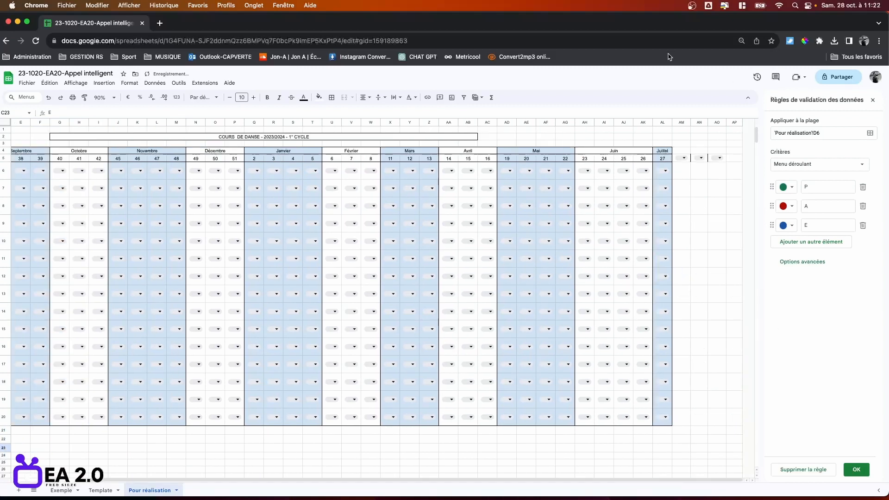
pyautogui.click(686, 173)
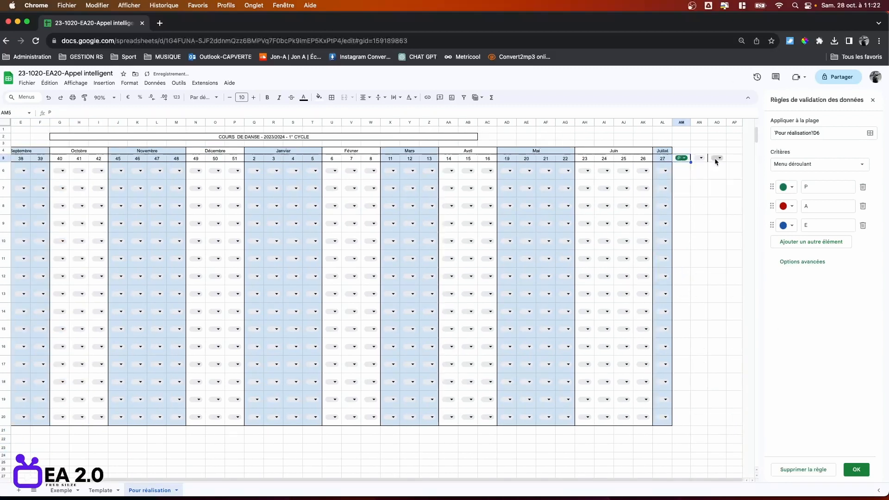
pyautogui.click(700, 158)
pyautogui.click(699, 180)
pyautogui.click(719, 158)
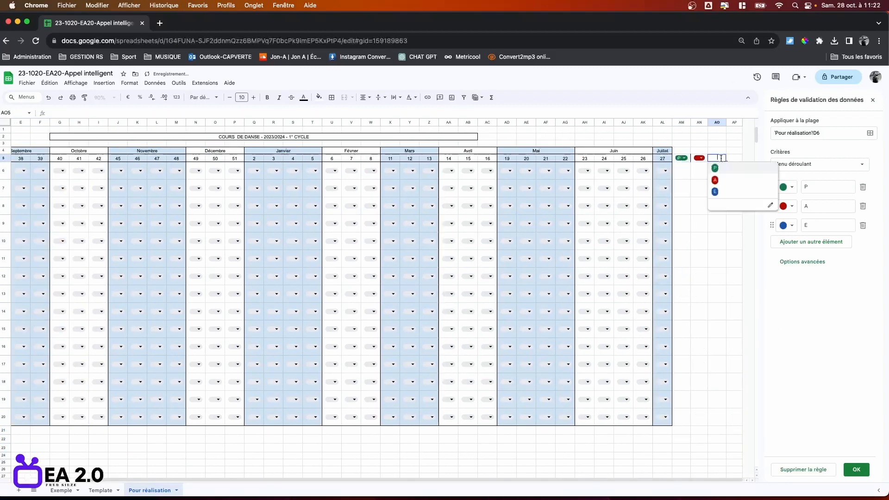
pyautogui.click(717, 193)
pyautogui.click(712, 203)
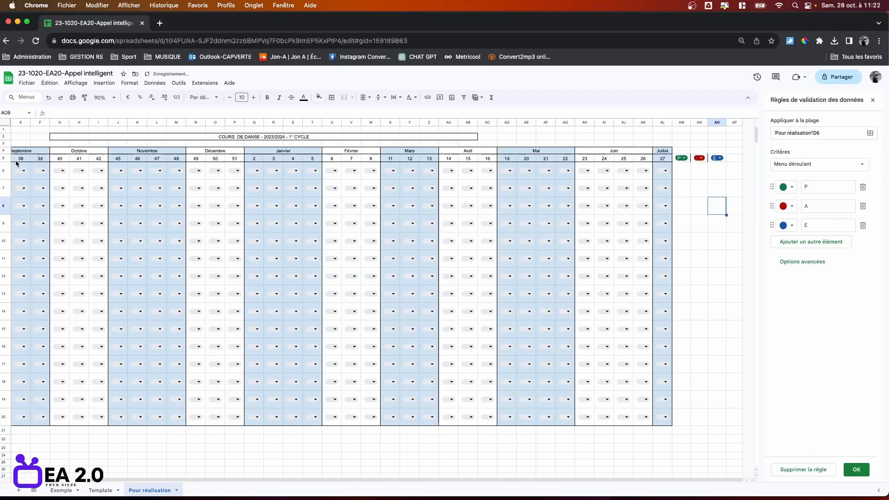
# Make row 5 slightly taller and widen column AN a little.
pyautogui.moveTo(3, 160); pyautogui.dragTo(3, 163)
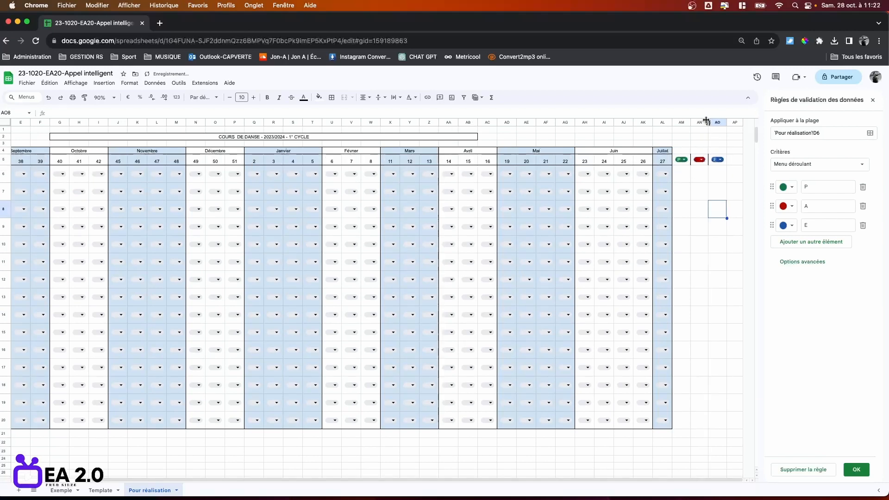
pyautogui.moveTo(707, 121); pyautogui.dragTo(710, 121)
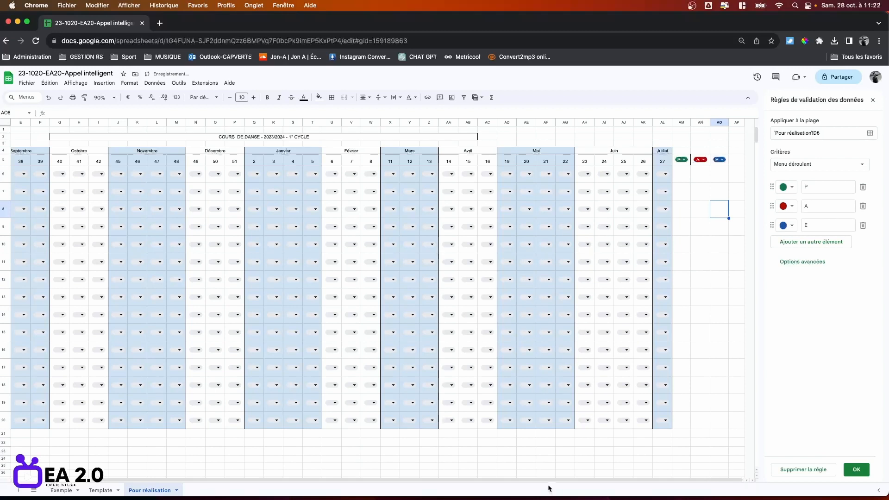
pyautogui.moveTo(550, 488); pyautogui.dragTo(444, 467)
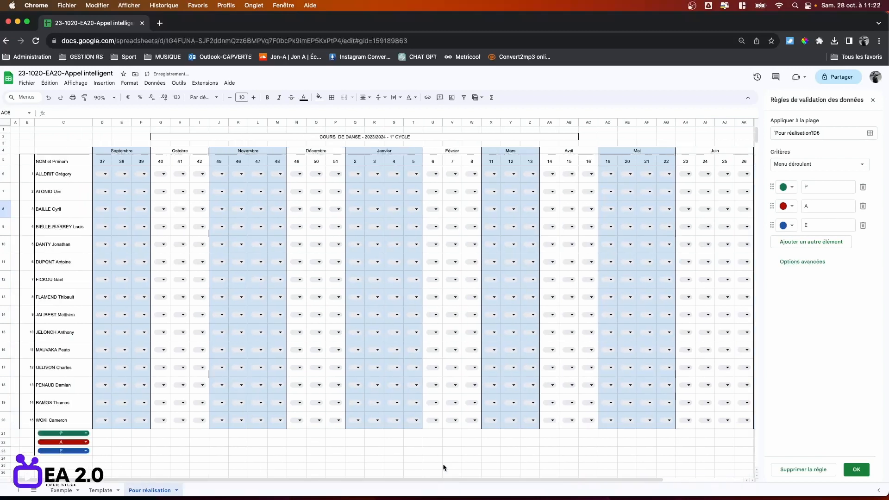
# Change row 5's vertical alignment, then mark D6 as P for week 37.
pyautogui.click(7, 159)
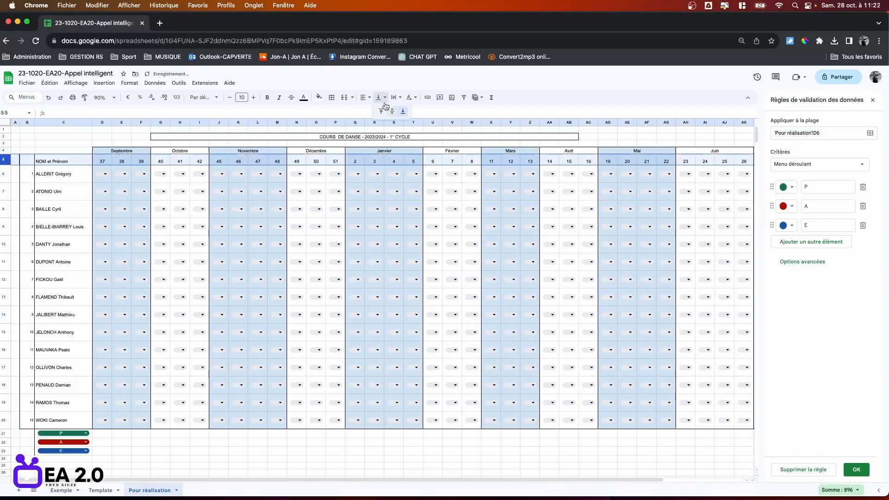
pyautogui.click(475, 315)
pyautogui.click(472, 451)
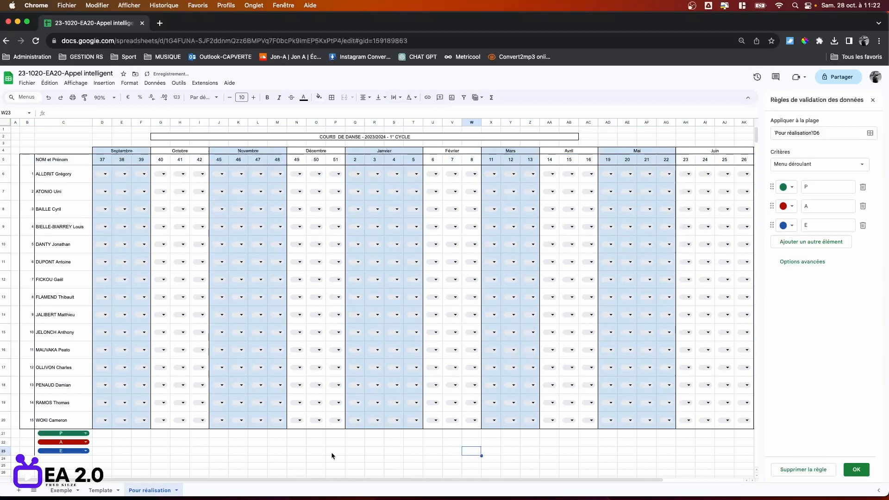
pyautogui.click(105, 174)
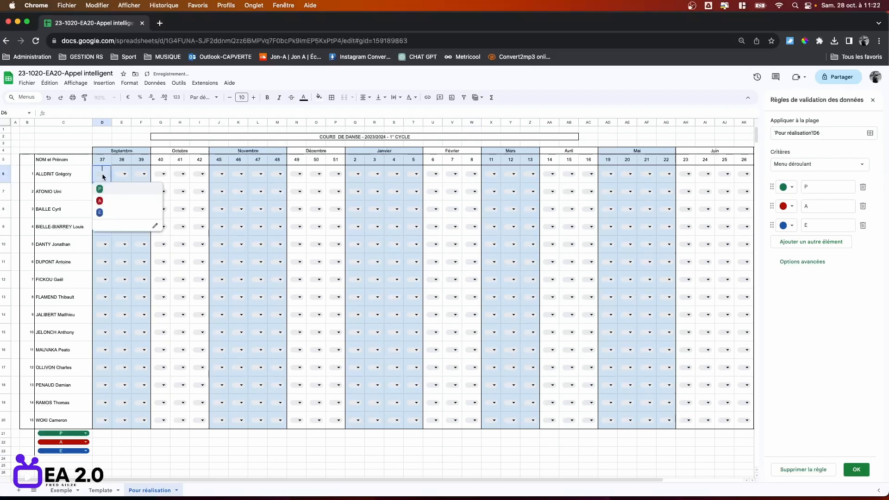
pyautogui.click(101, 190)
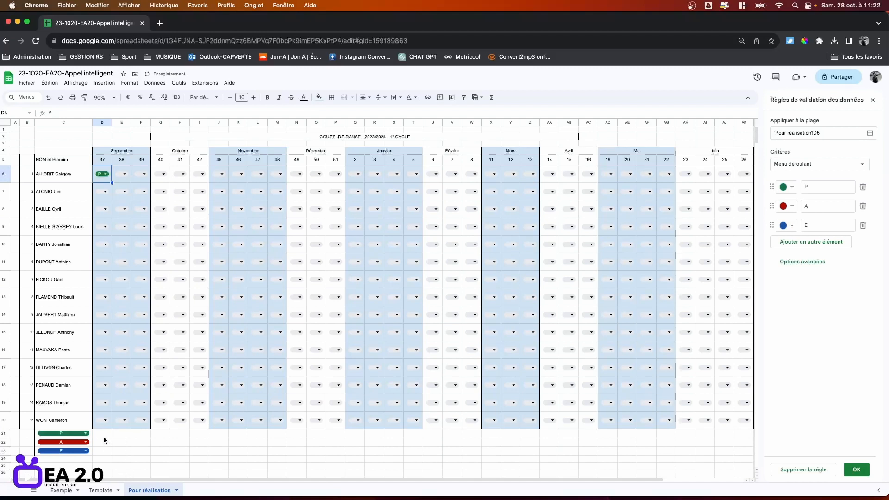
# Enter =NB.SI(D6:D20;"P") in D21 to count week 37's P marks.
pyautogui.click(103, 434)
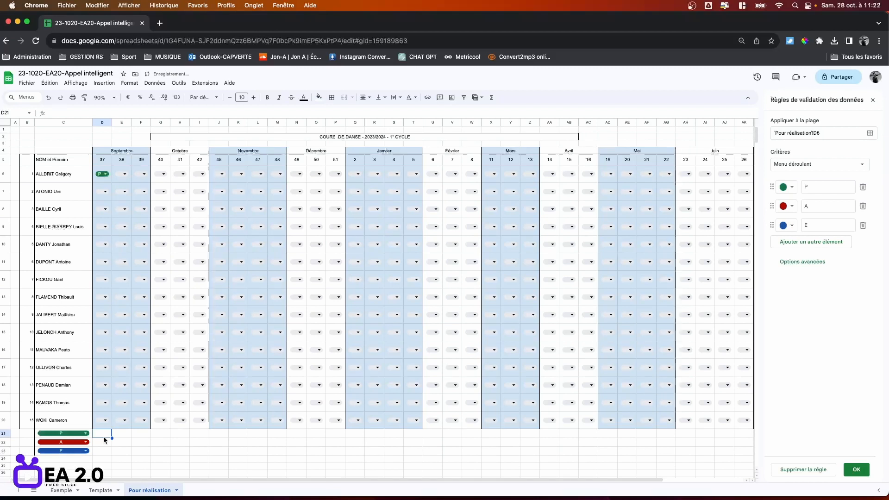
pyautogui.write('=')
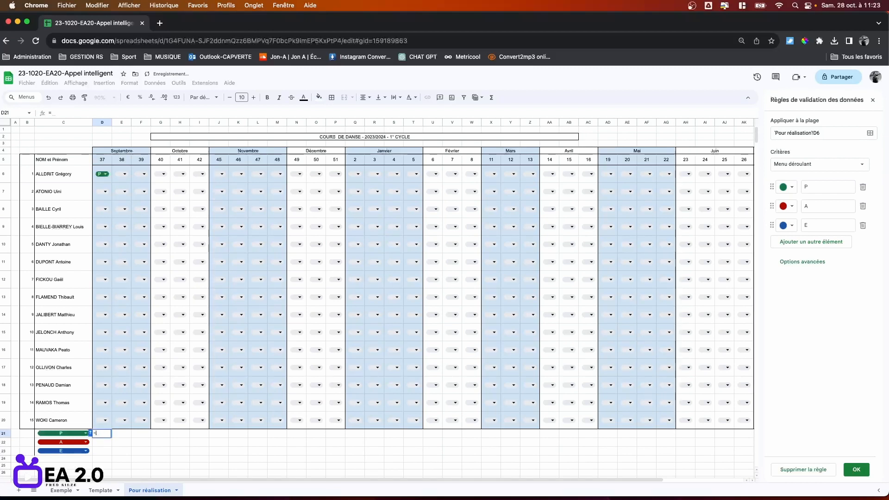
pyautogui.click(56, 113)
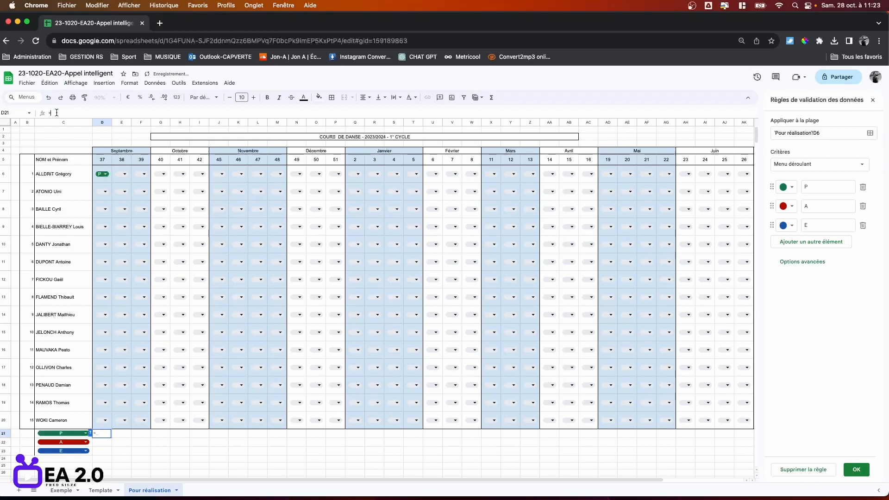
pyautogui.write('NB.SI')
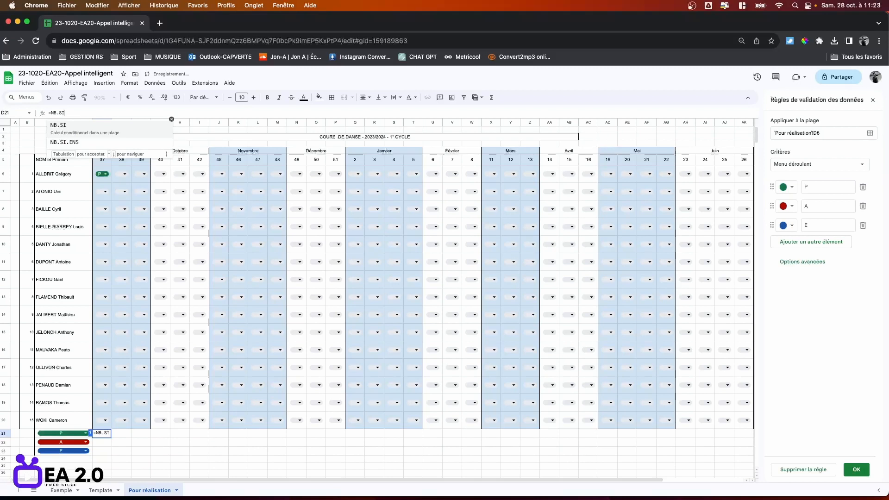
pyautogui.write('(')
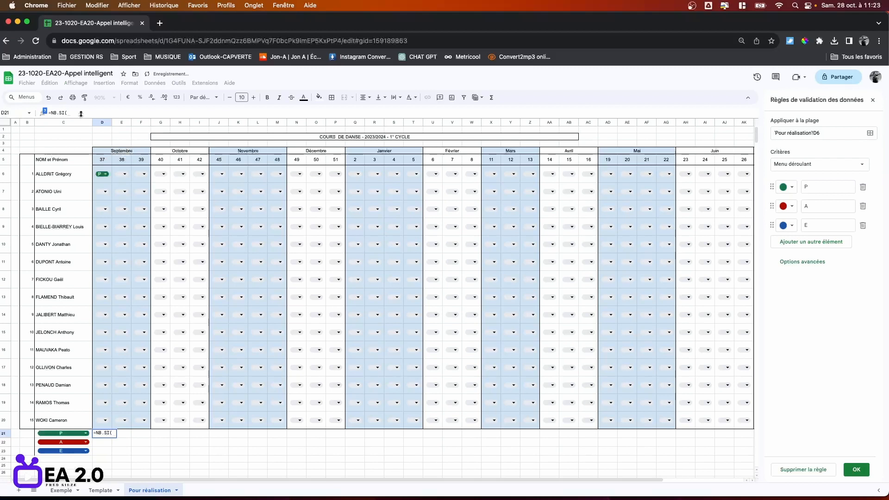
pyautogui.moveTo(110, 179); pyautogui.dragTo(103, 420)
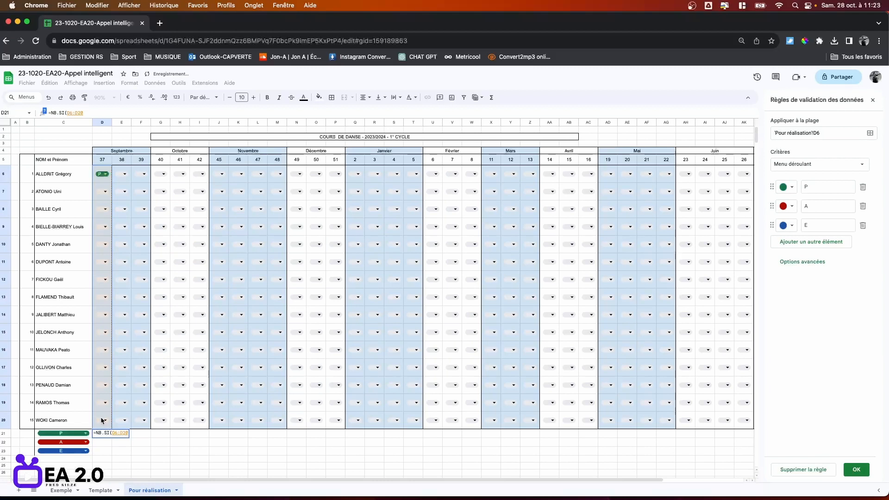
pyautogui.write(';')
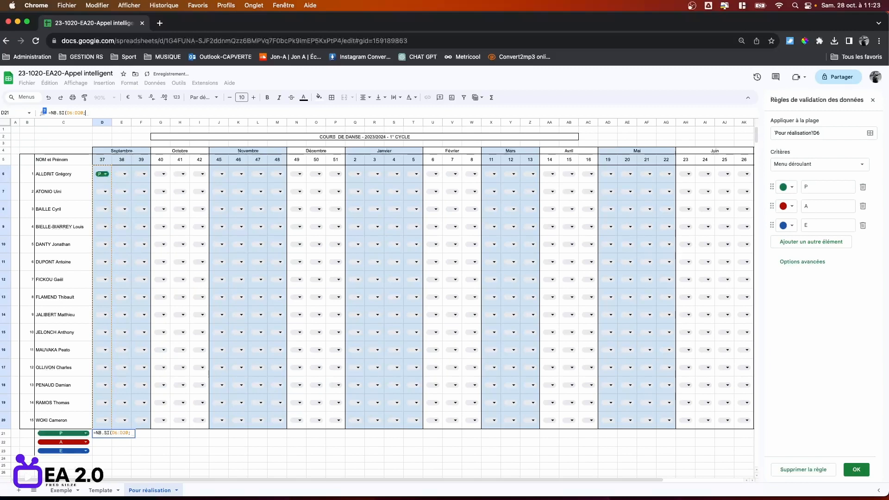
pyautogui.write('"')
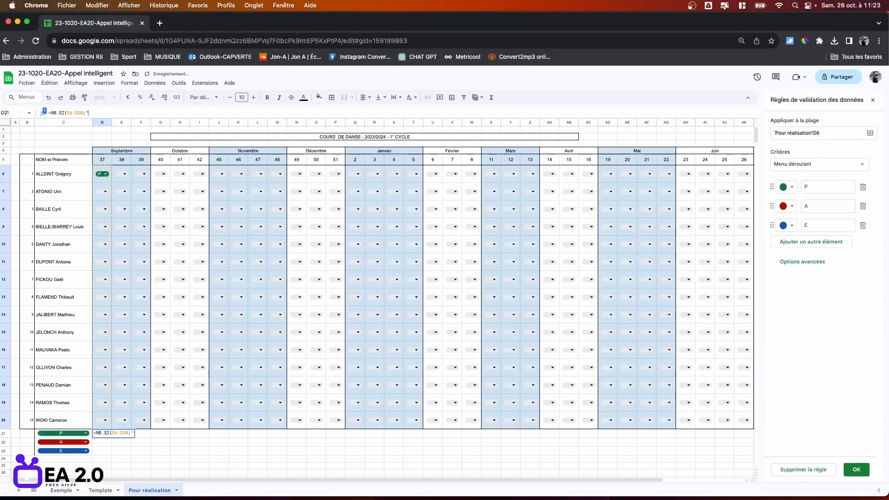
pyautogui.write('P")')
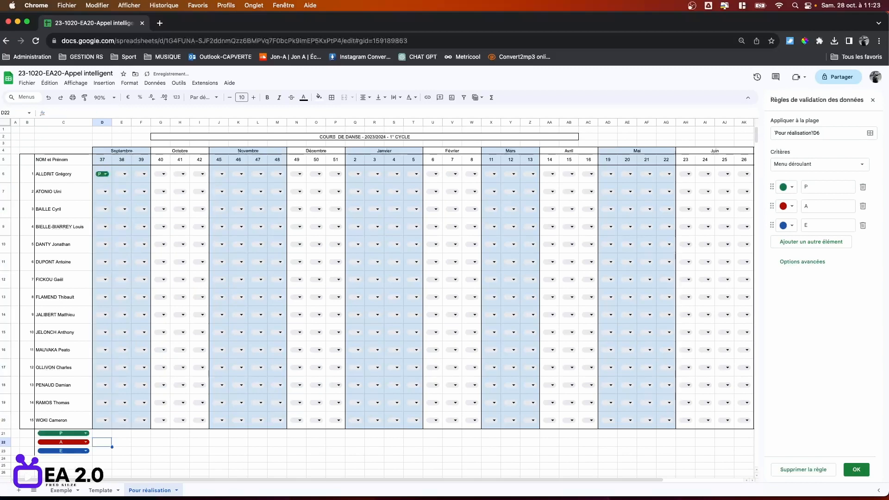
pyautogui.press('Return')
# Mark D8 and D11 as P for week 37.
pyautogui.click(106, 210)
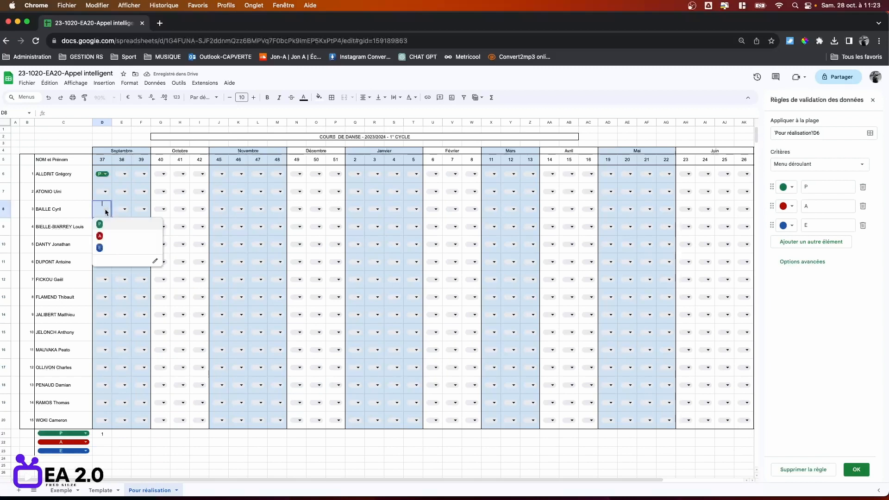
pyautogui.click(105, 229)
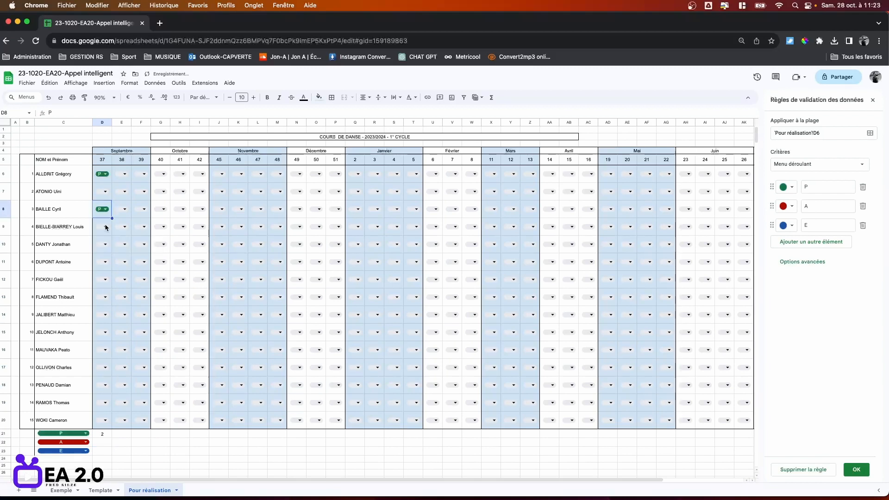
pyautogui.click(105, 262)
pyautogui.click(104, 281)
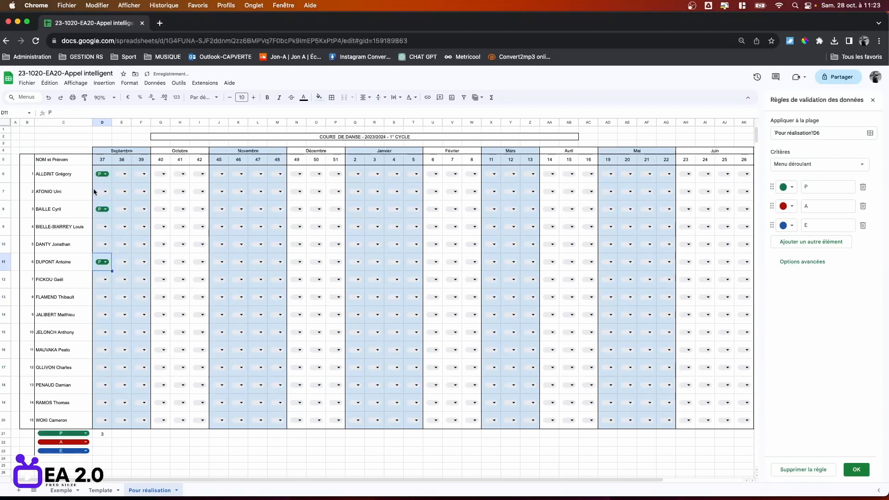
# Copy D21's count formula into D22, changing the criterion to "A".
pyautogui.click(106, 434)
pyautogui.click(111, 112)
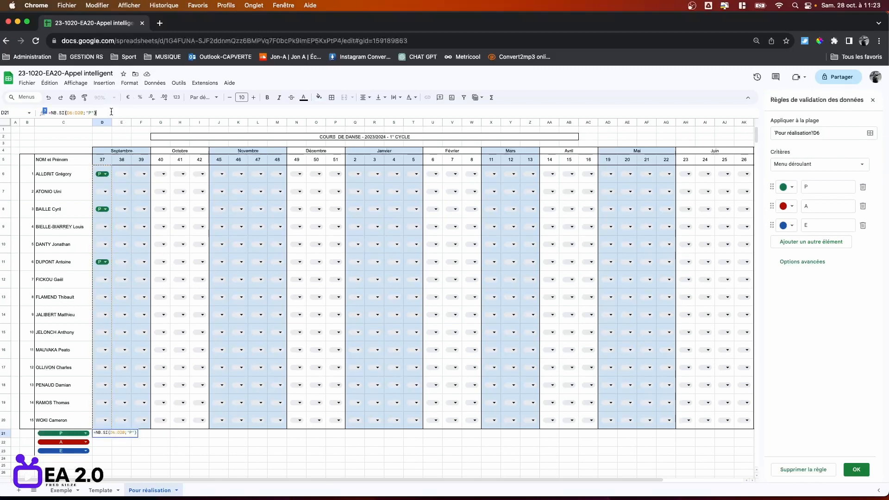
pyautogui.press('super+a')
pyautogui.press('super+c')
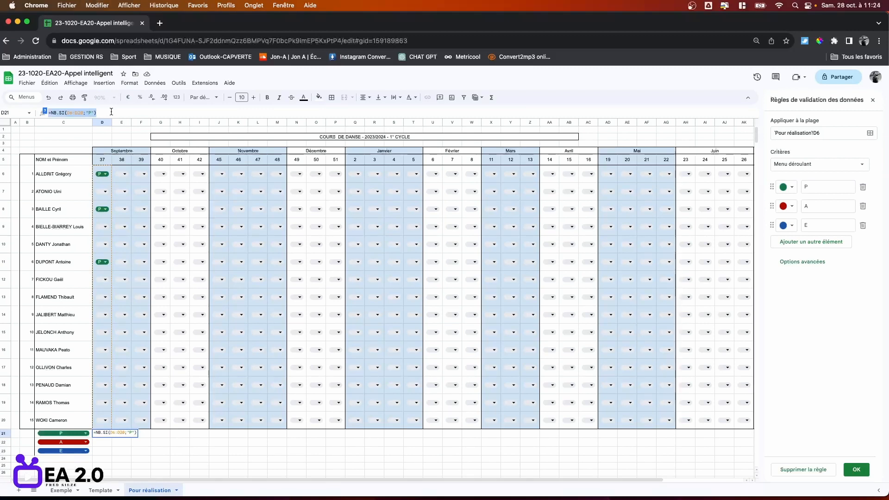
pyautogui.click(104, 443)
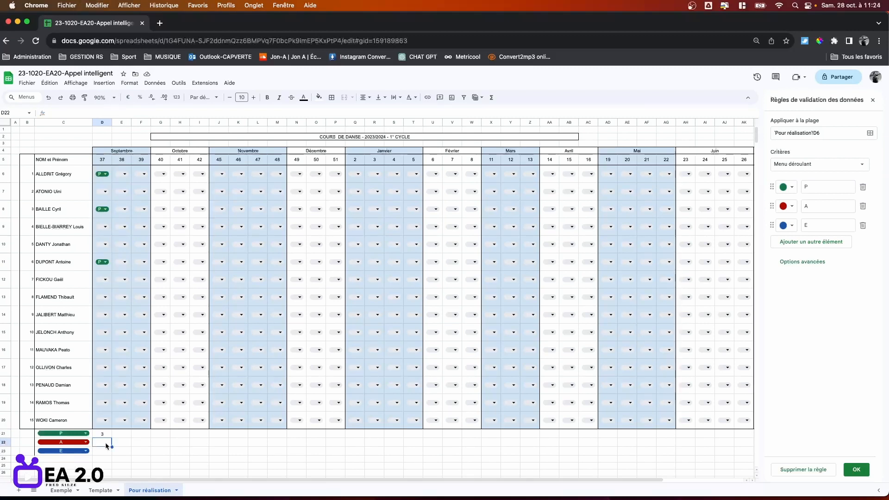
pyautogui.press('super+v')
pyautogui.click(92, 112)
pyautogui.press('BackSpace')
pyautogui.write('A')
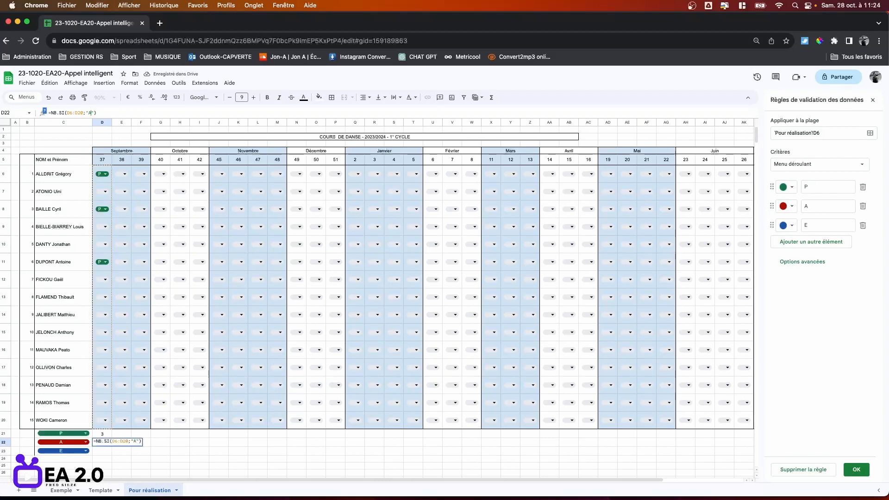
pyautogui.press('Return')
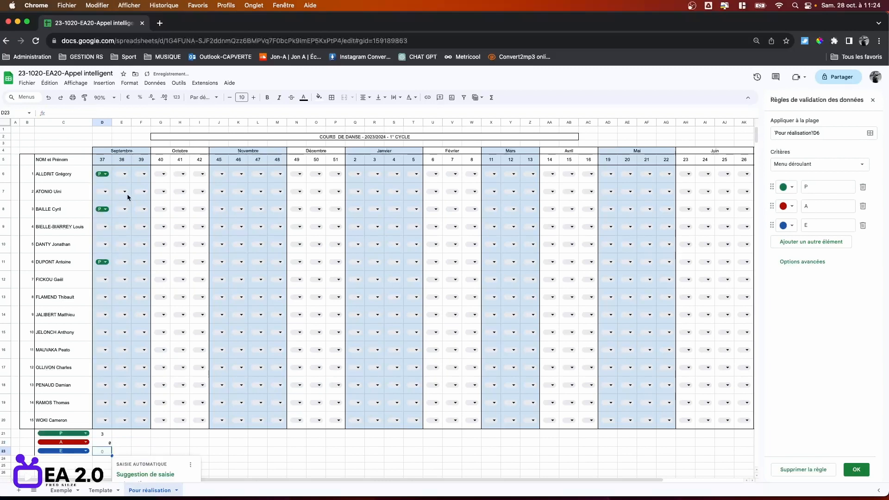
# Paste the count formula into D23 with criterion "E", then select D21:D23.
pyautogui.hotkey('ctrl', 'v')
pyautogui.doubleClick(91, 112)
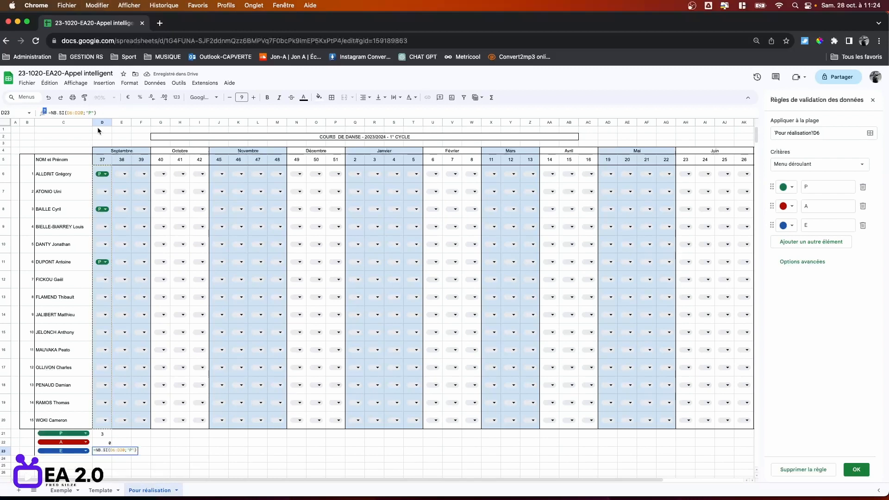
pyautogui.write('E')
pyautogui.press('Return')
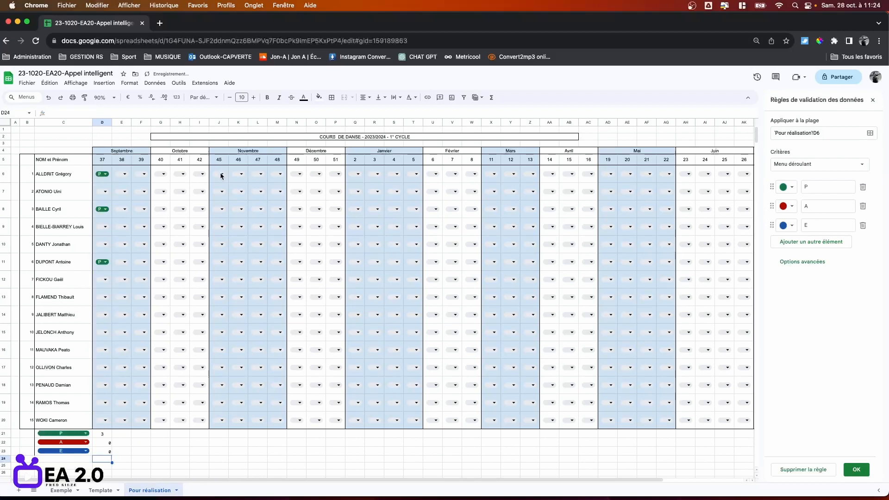
pyautogui.click(276, 465)
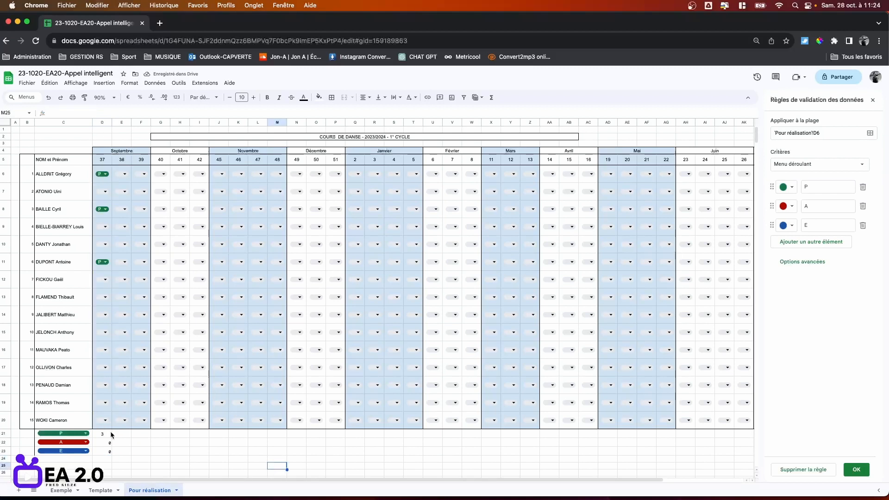
pyautogui.moveTo(111, 433); pyautogui.dragTo(109, 452)
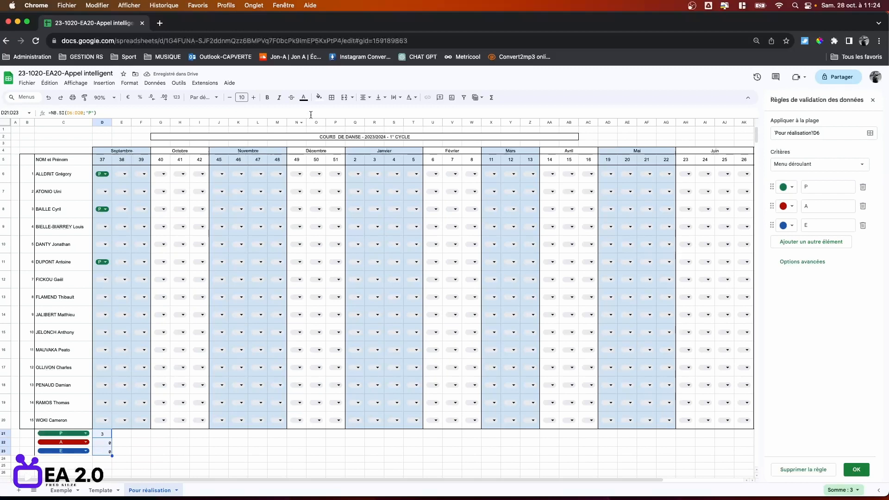
# Centre the three counts, colour the P count green and the A count red.
pyautogui.click(365, 98)
pyautogui.click(376, 110)
pyautogui.click(181, 451)
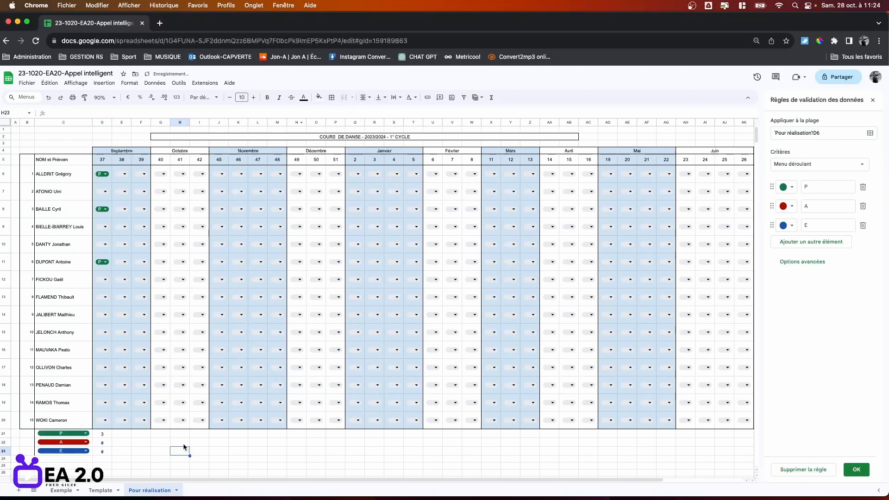
pyautogui.click(109, 436)
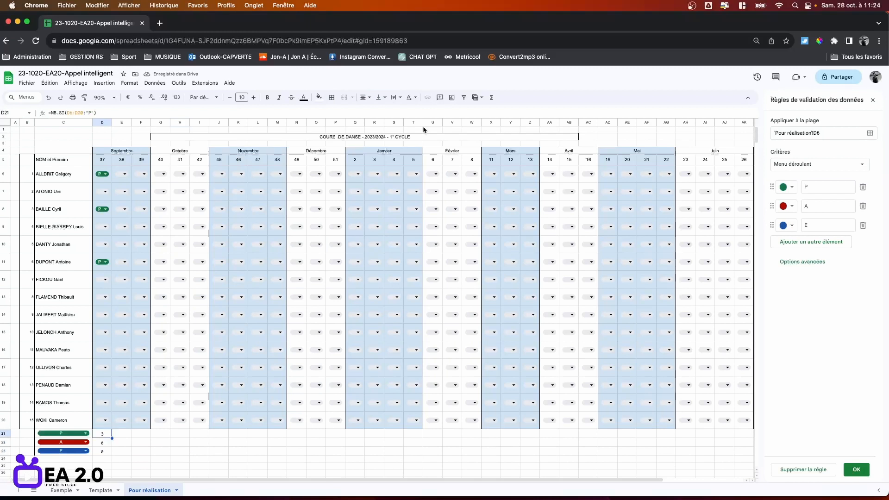
pyautogui.click(306, 103)
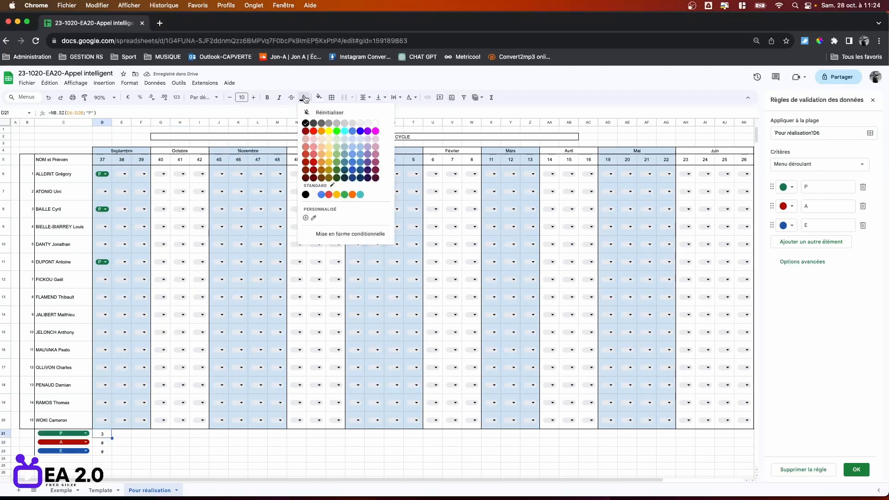
pyautogui.click(345, 195)
pyautogui.click(110, 444)
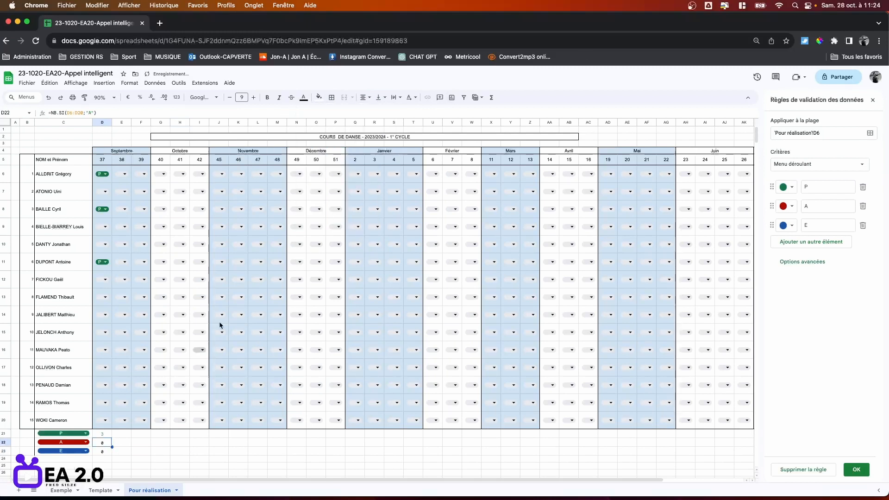
pyautogui.click(304, 97)
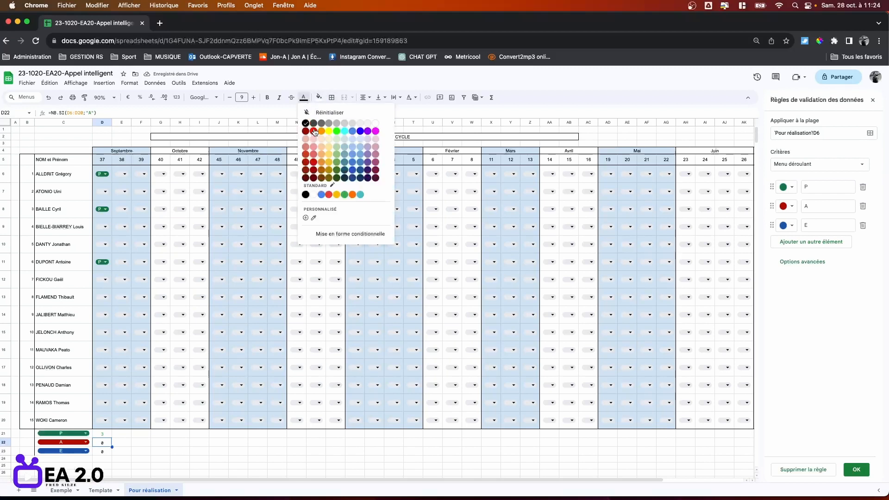
pyautogui.click(314, 131)
# Fill the D21:D23 count formulas right across every week to column AK.
pyautogui.click(103, 434)
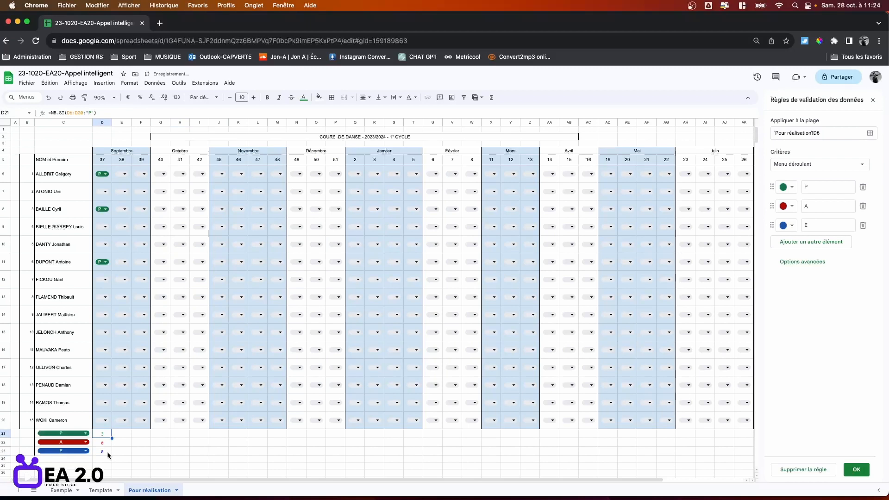
pyautogui.keyDown('shift'); pyautogui.click(110, 453); pyautogui.keyUp('shift')
pyautogui.moveTo(112, 455); pyautogui.dragTo(743, 464)
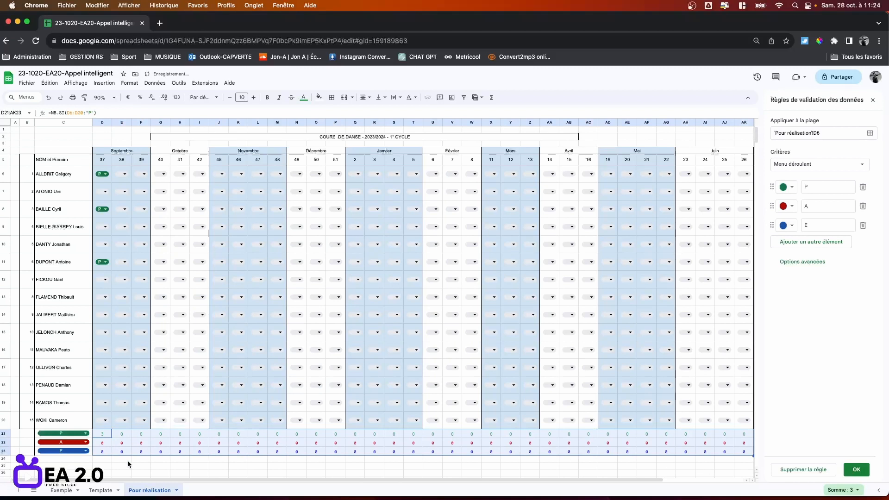
# Test the counts by marking E19 as P, D7 as A and D10 as E.
pyautogui.click(125, 403)
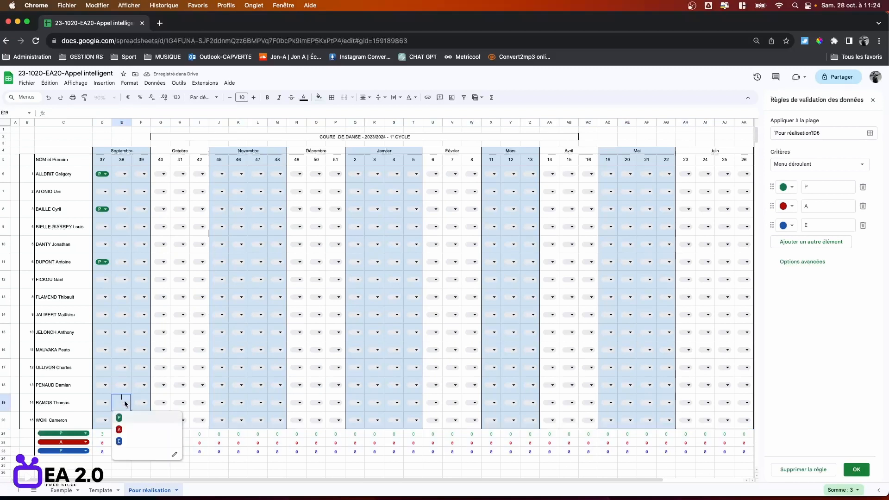
pyautogui.click(119, 417)
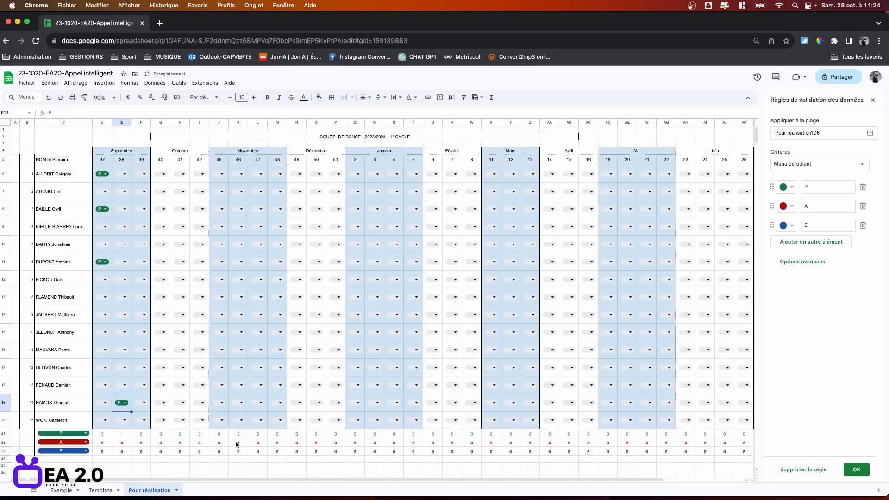
pyautogui.click(225, 445)
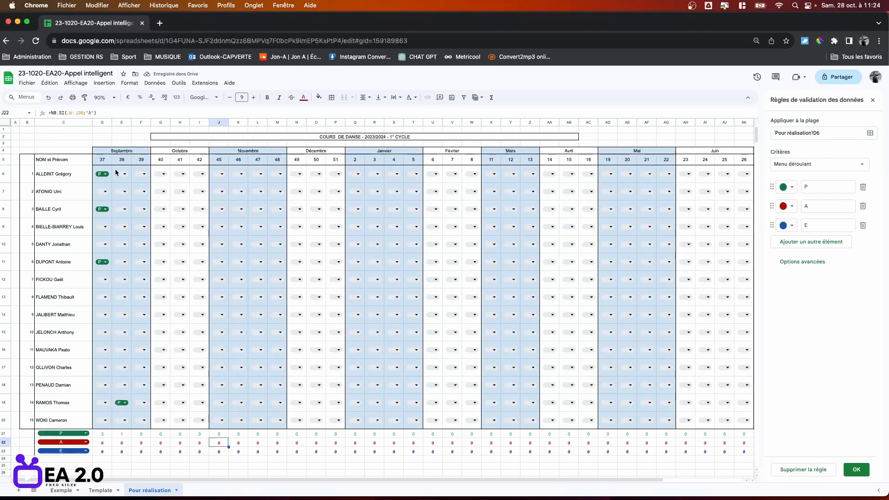
pyautogui.click(108, 181)
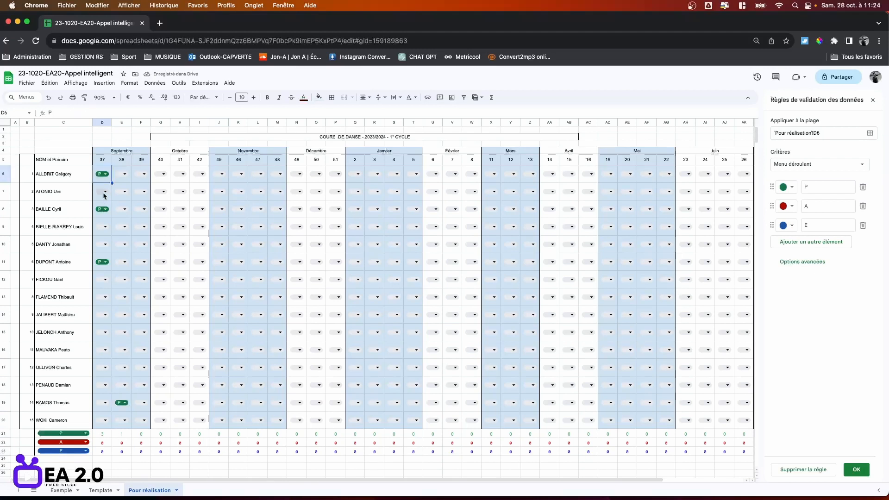
pyautogui.click(106, 191)
pyautogui.click(104, 215)
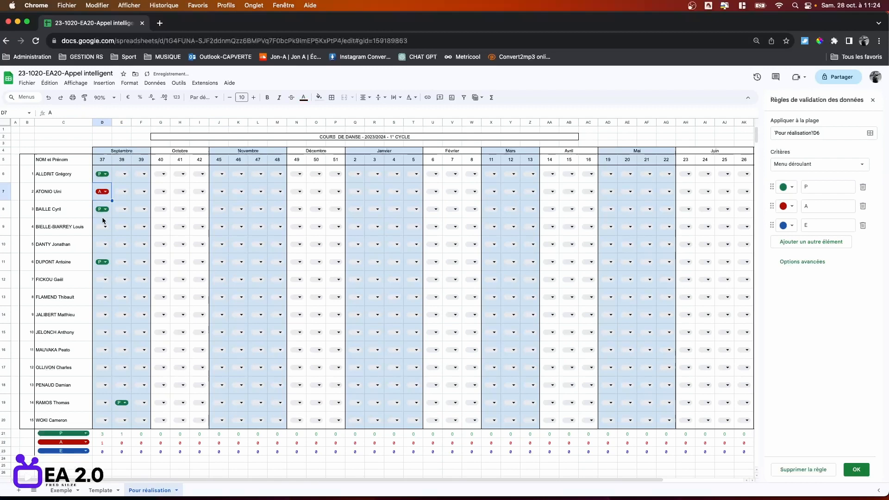
pyautogui.click(105, 244)
pyautogui.click(105, 284)
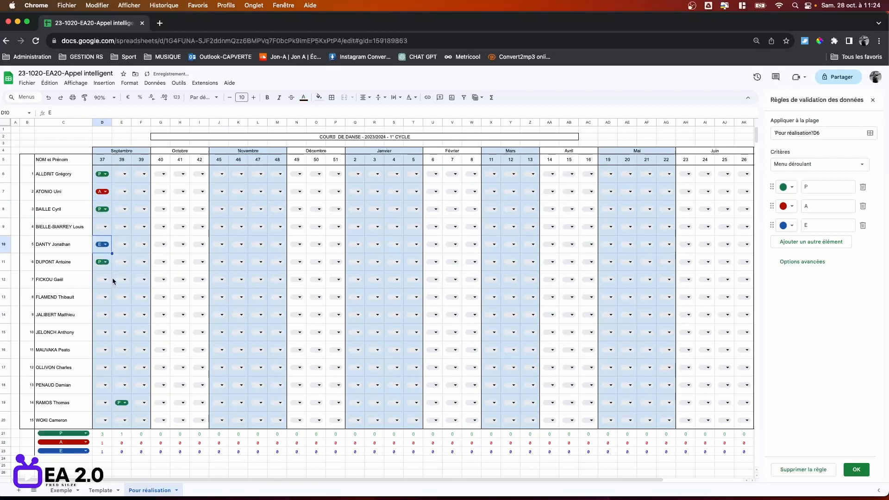
pyautogui.moveTo(279, 480); pyautogui.dragTo(508, 499)
pyautogui.moveTo(406, 489); pyautogui.dragTo(276, 475)
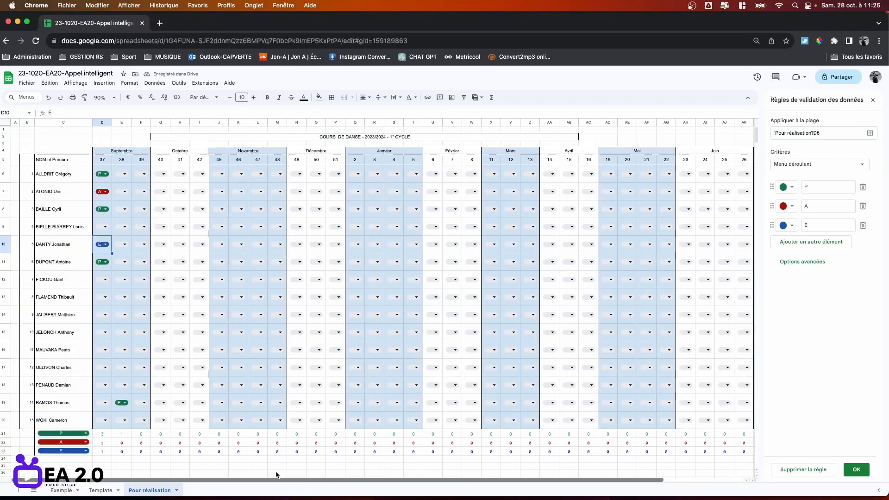
pyautogui.click(102, 435)
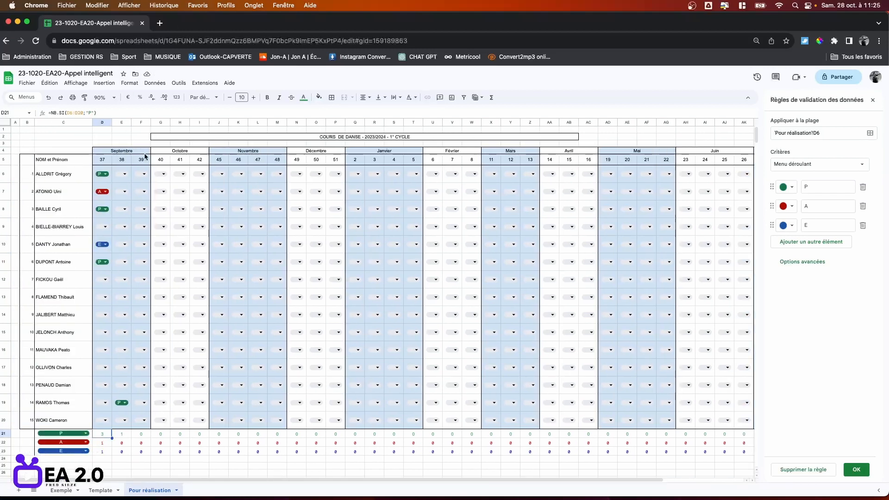
# Paste the count formula into AM6 and edit it to =NB.SI(D6:AL6;"P").
pyautogui.moveTo(340, 479); pyautogui.dragTo(528, 470)
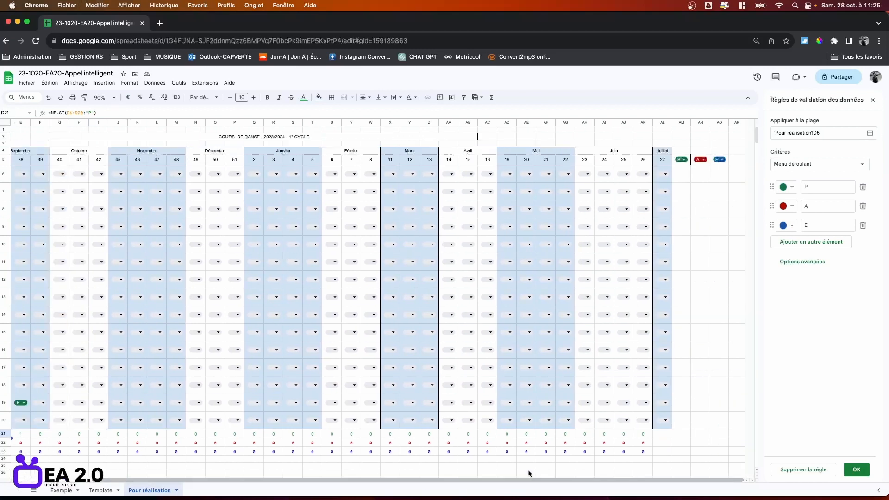
pyautogui.click(680, 178)
pyautogui.write('=NB.SI(#REF!;"P")')
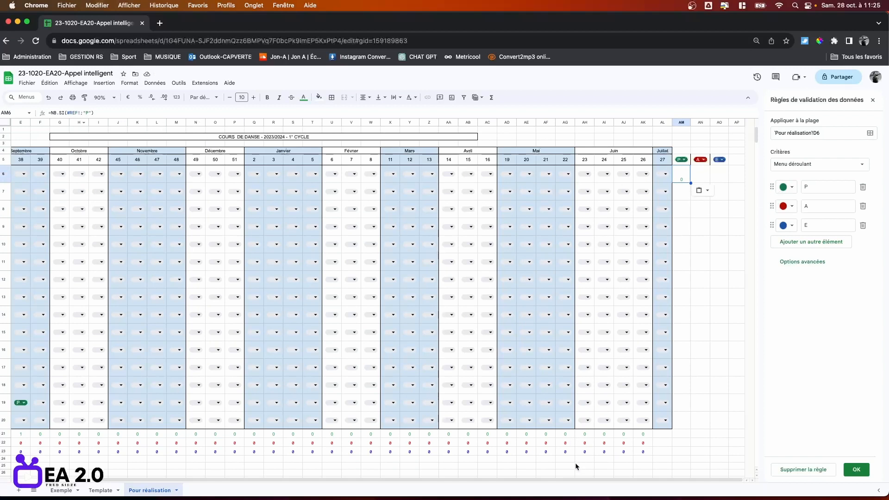
pyautogui.click(580, 474)
pyautogui.hscroll(-4, 582, 479)
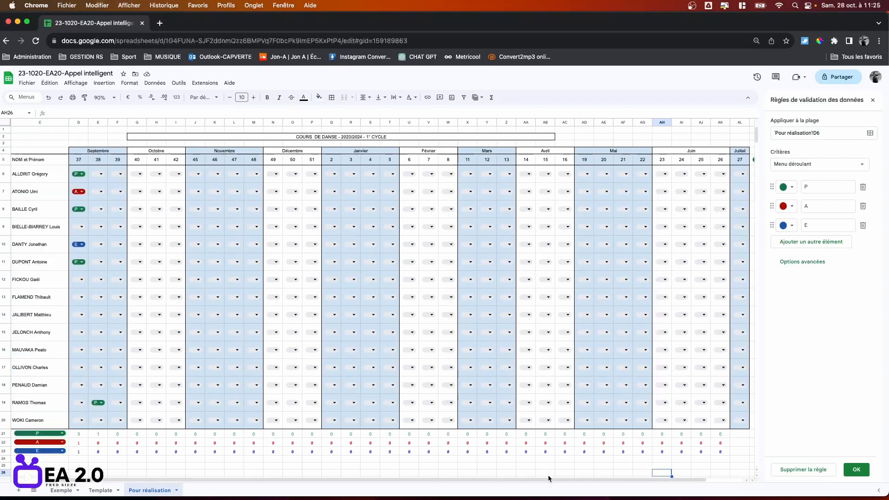
pyautogui.hscroll(4, 581, 479)
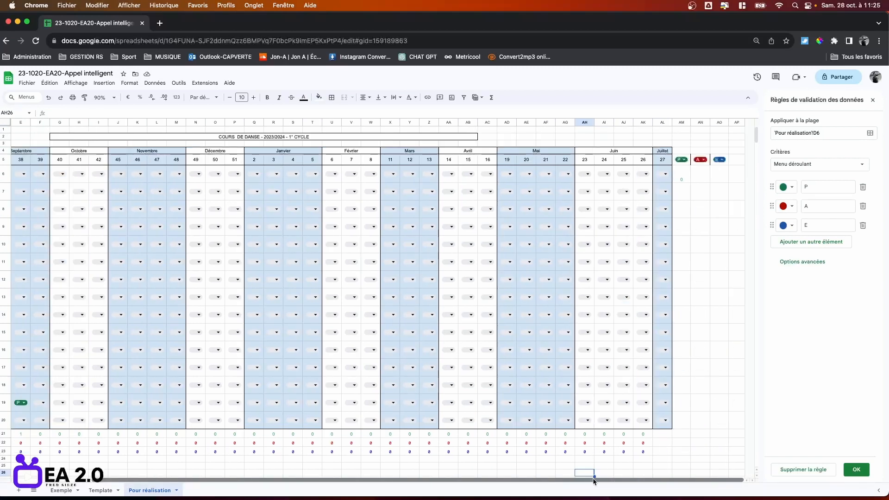
pyautogui.click(686, 181)
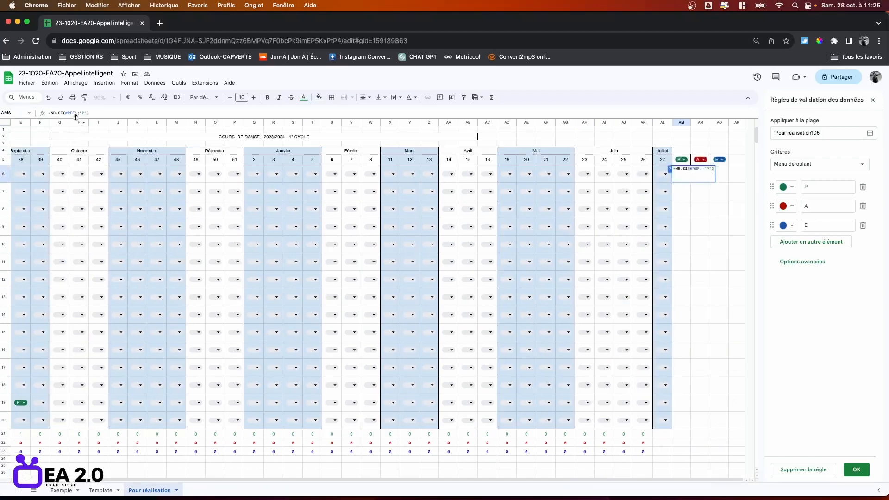
pyautogui.click(76, 113)
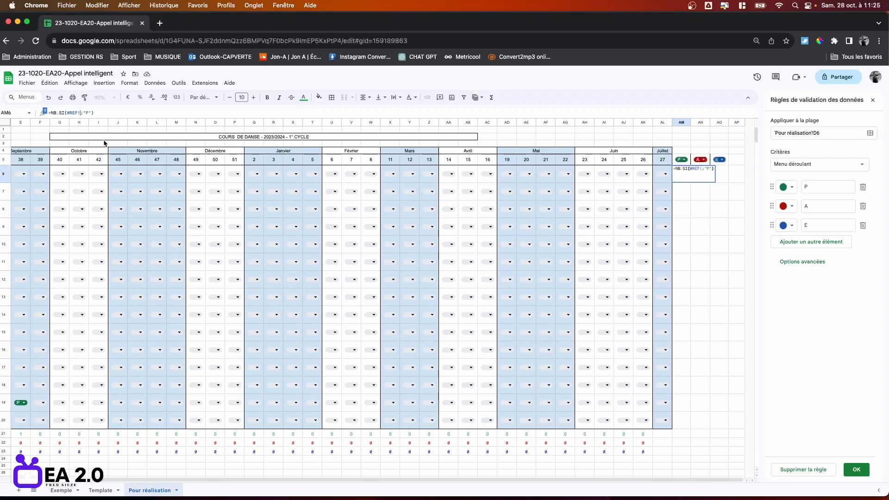
pyautogui.press('BackSpace')
pyautogui.press('BackSpace')
pyautogui.press('BackSpace')
pyautogui.press('BackSpace')
pyautogui.press('BackSpace')
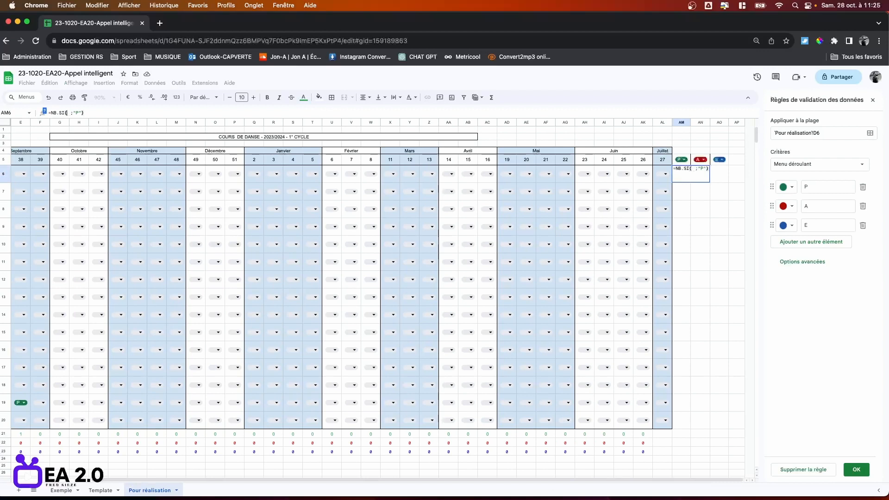
pyautogui.moveTo(351, 476); pyautogui.dragTo(265, 482)
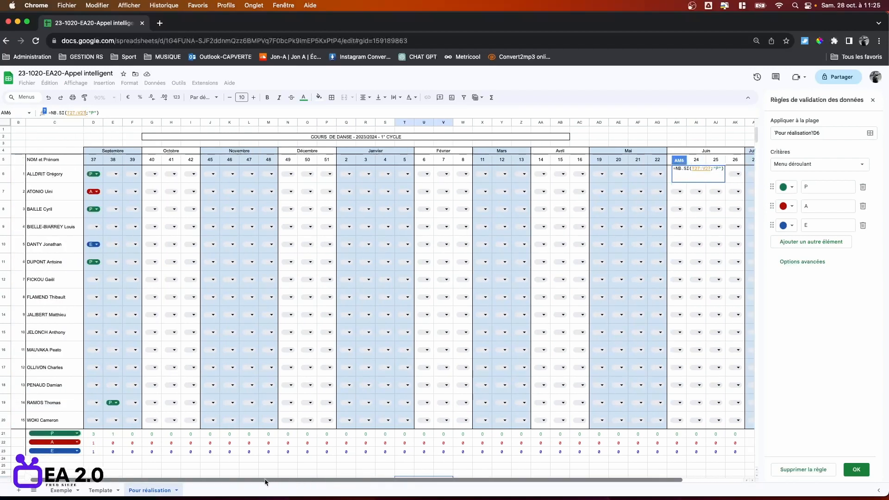
pyautogui.press('BackSpace')
pyautogui.press('BackSpace')
pyautogui.press('BackSpace')
pyautogui.press('BackSpace')
pyautogui.press('BackSpace')
pyautogui.press('BackSpace')
pyautogui.press('BackSpace')
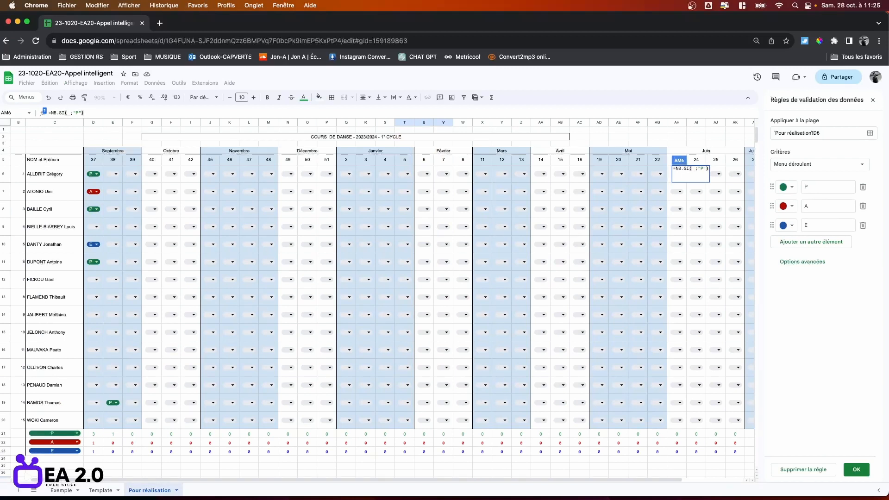
pyautogui.moveTo(482, 481); pyautogui.dragTo(499, 481)
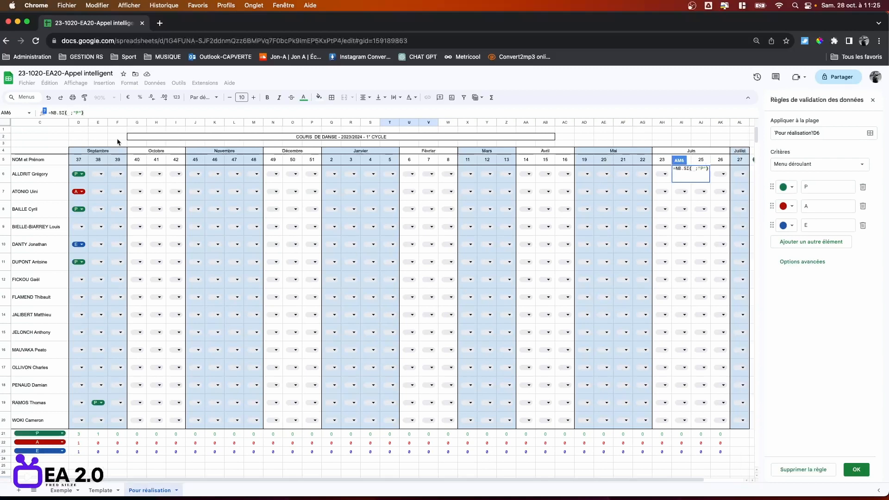
pyautogui.click(78, 174)
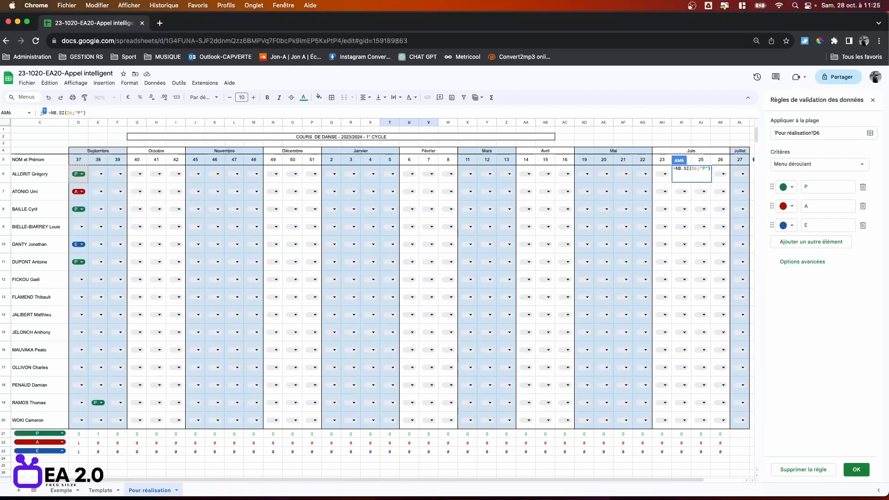
pyautogui.write(':AL6')
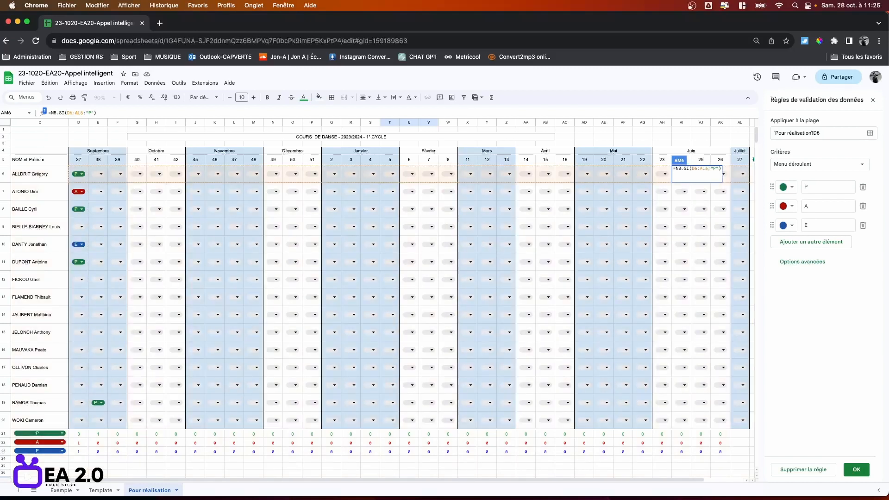
pyautogui.click(94, 113)
pyautogui.press('Return')
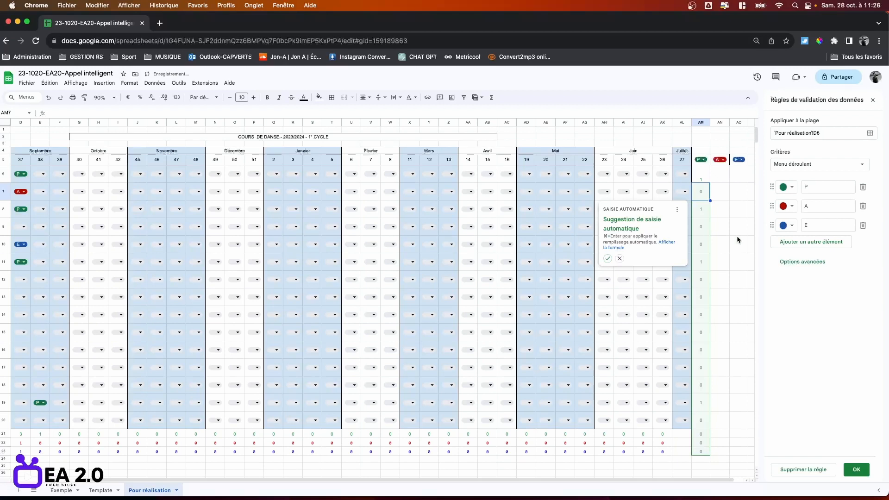
# Fill the AM6 P total down to AM20 for every student.
pyautogui.click(736, 227)
pyautogui.click(705, 180)
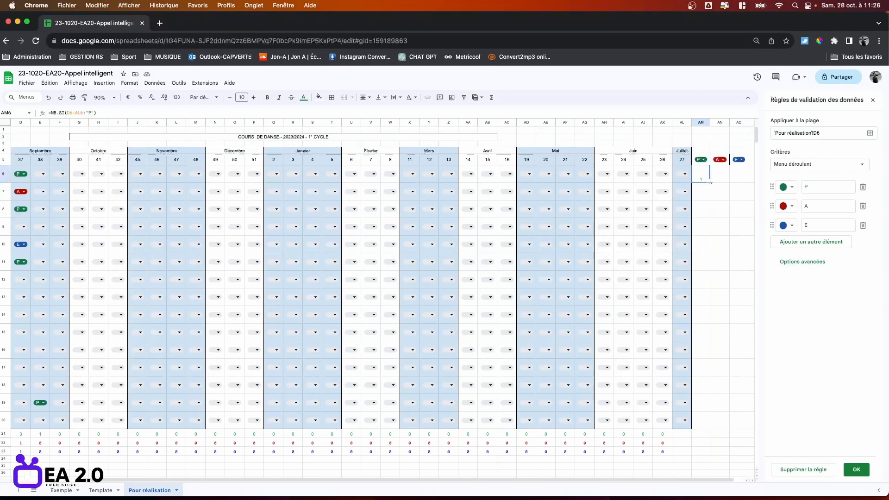
pyautogui.moveTo(709, 182); pyautogui.dragTo(710, 425)
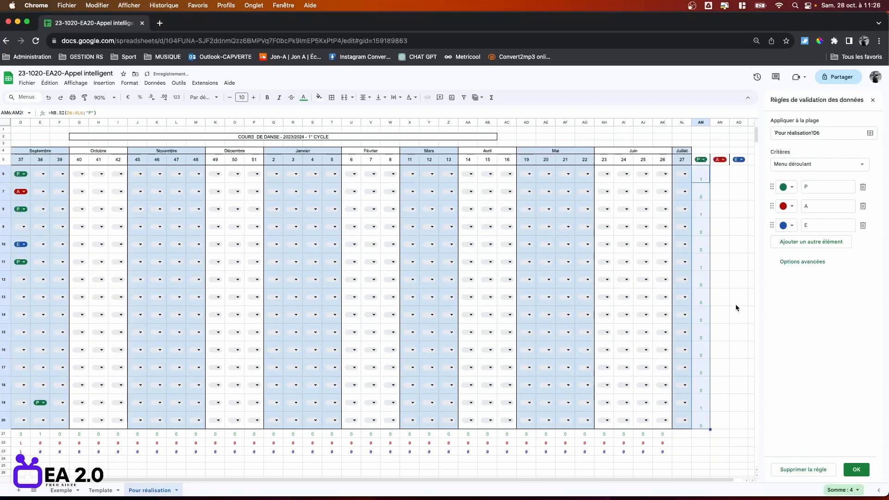
# Paste the count formula into AN6 and AO6, counting "A" and "E" respectively.
pyautogui.click(700, 175)
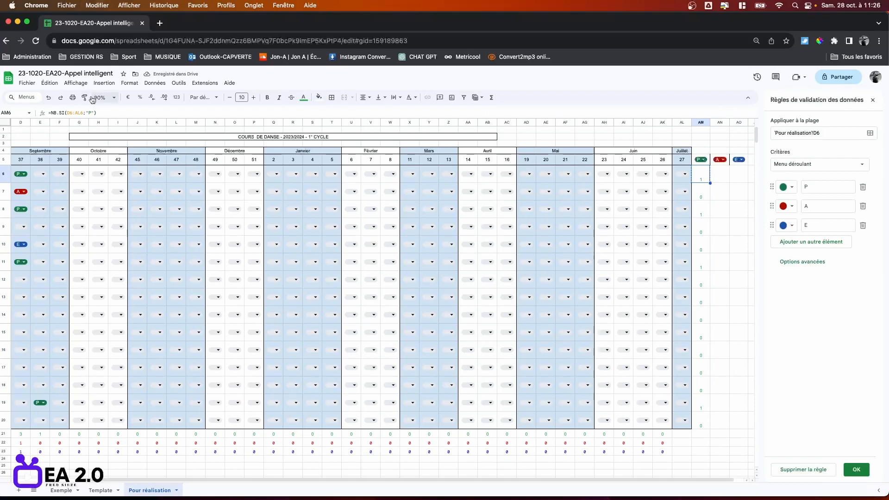
pyautogui.click(719, 181)
pyautogui.hotkey('ctrl', 'v')
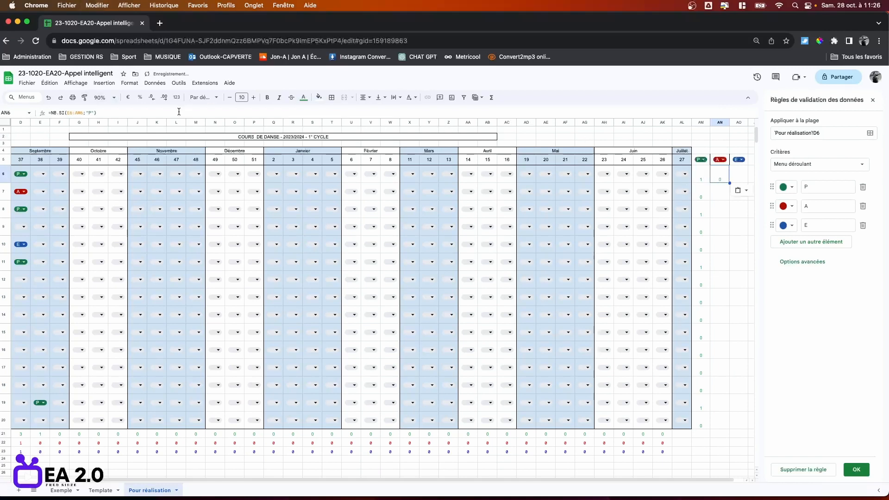
pyautogui.click(90, 112)
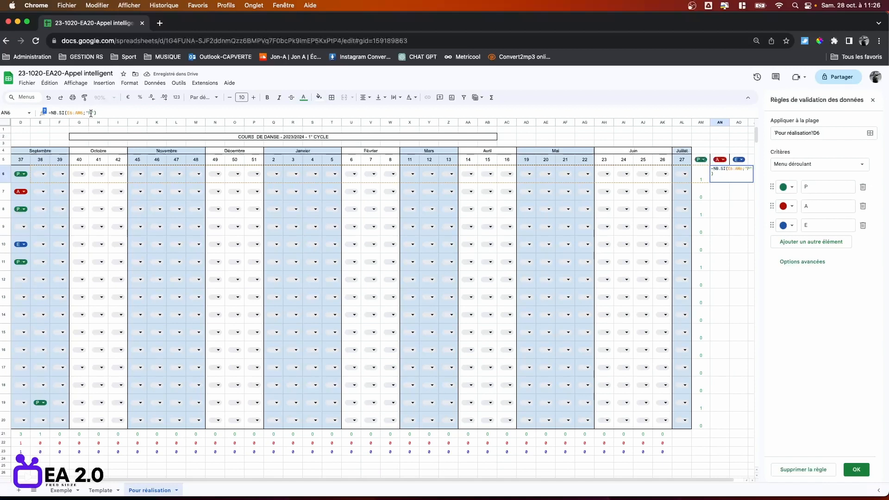
pyautogui.press('Return')
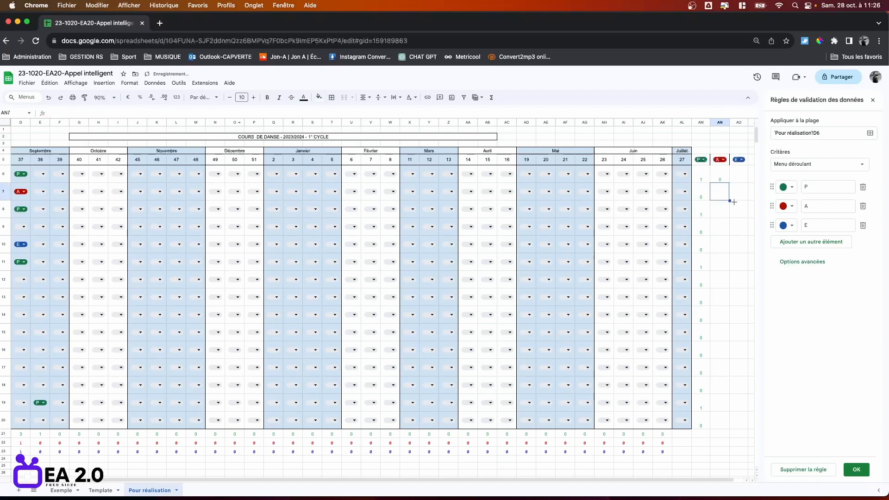
pyautogui.click(736, 177)
pyautogui.write('=NB.SI(F6:AN6;"P")')
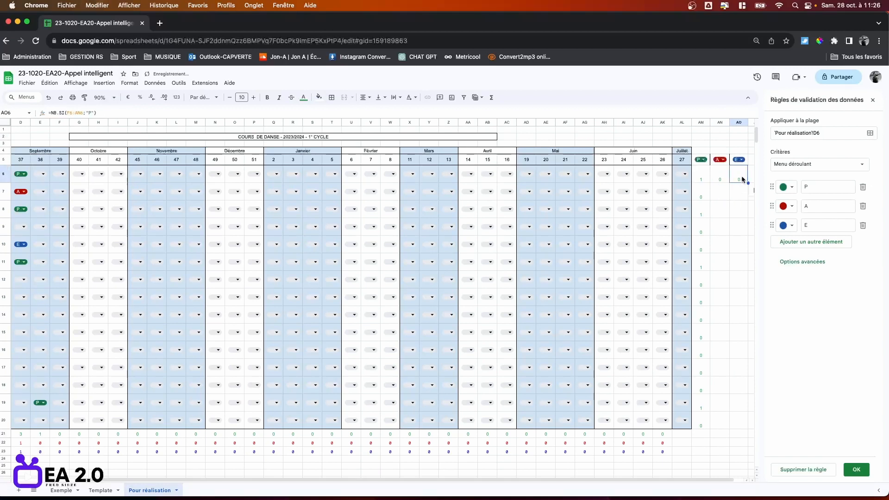
pyautogui.click(90, 113)
pyautogui.press('BackSpace')
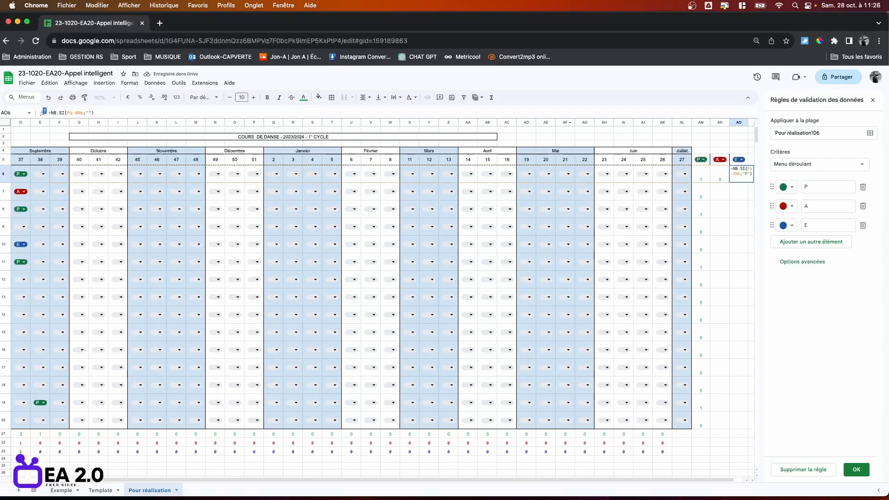
pyautogui.write('E')
pyautogui.press('Return')
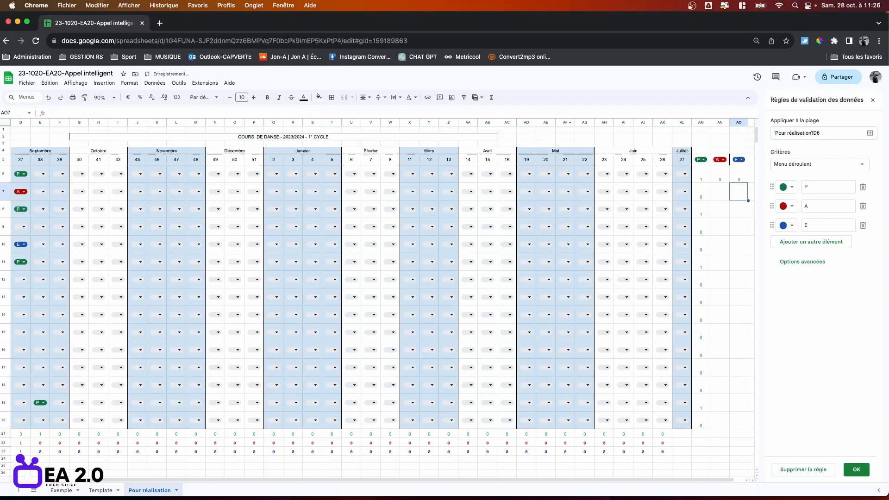
# Centre the totals AM6:AO20 both vertically and horizontally.
pyautogui.click(703, 178)
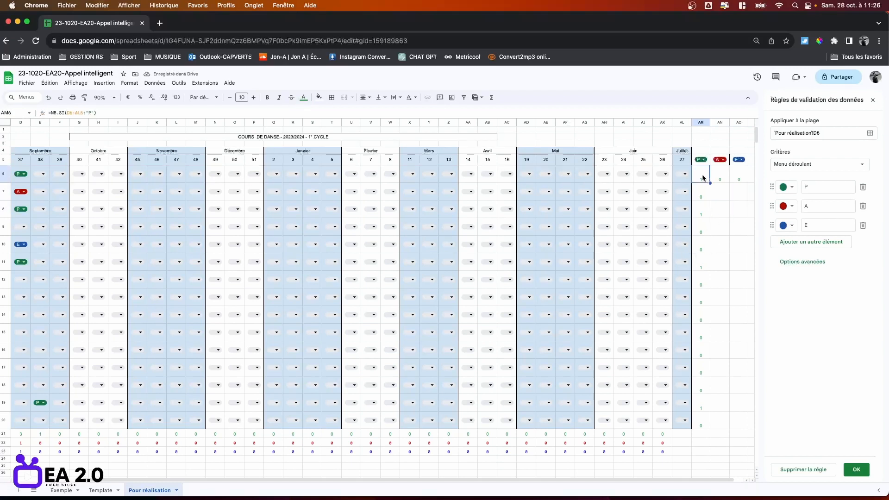
pyautogui.keyDown('shift'); pyautogui.click(738, 424); pyautogui.keyUp('shift')
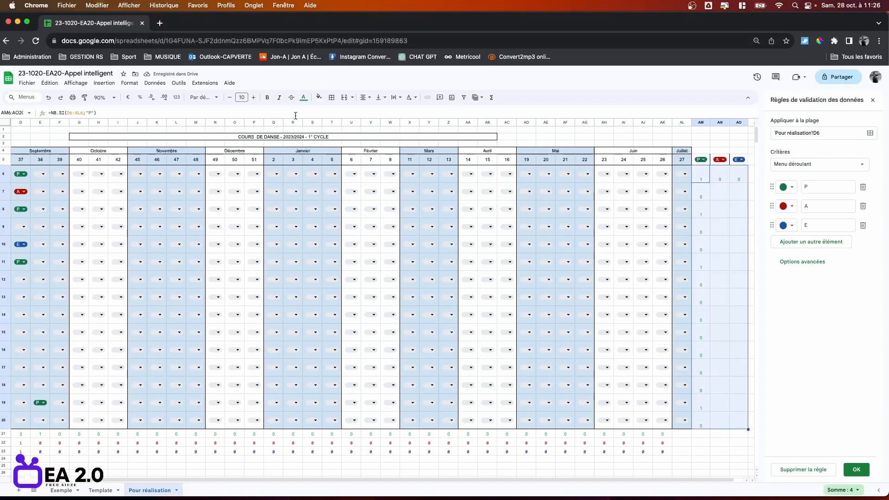
pyautogui.click(378, 97)
pyautogui.click(390, 112)
pyautogui.click(364, 98)
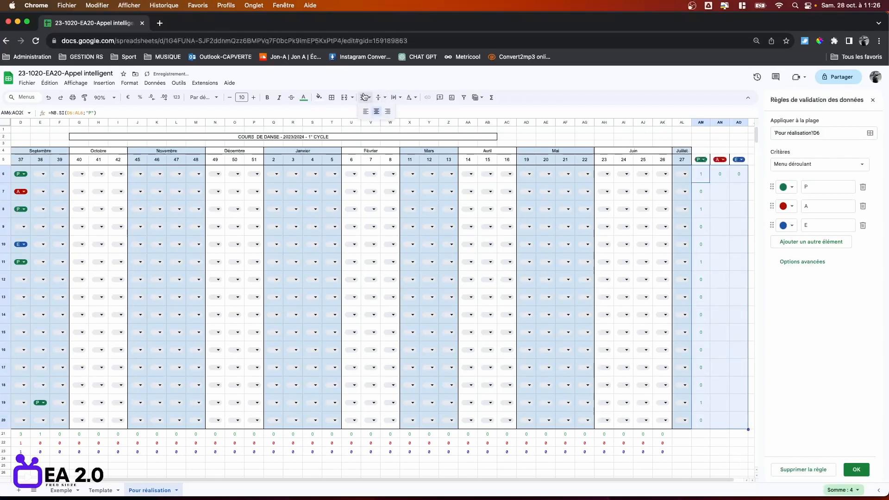
pyautogui.click(377, 111)
# Colour the AN6 A total red and the AO6 E total blue.
pyautogui.click(717, 262)
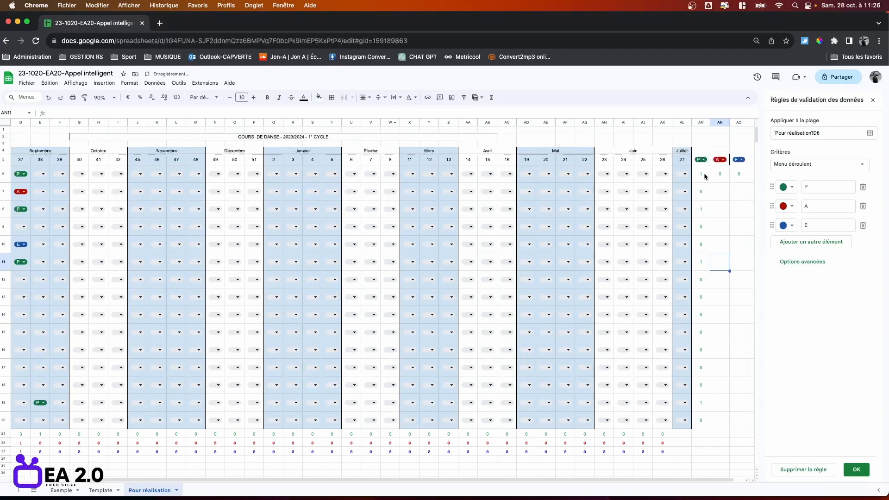
pyautogui.click(720, 176)
pyautogui.click(304, 97)
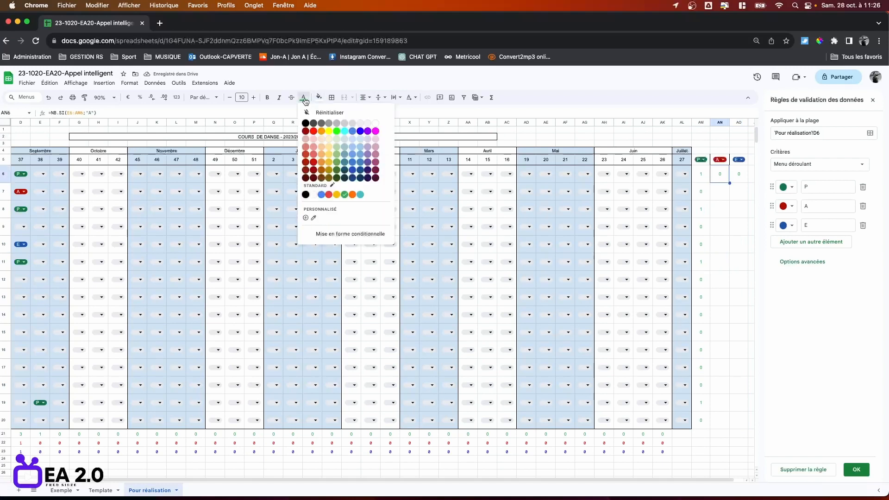
pyautogui.click(314, 131)
pyautogui.click(737, 175)
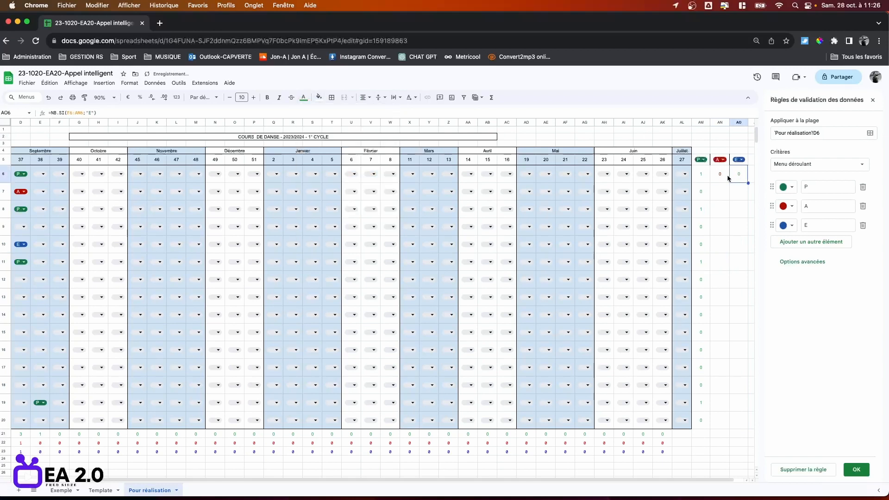
pyautogui.click(304, 98)
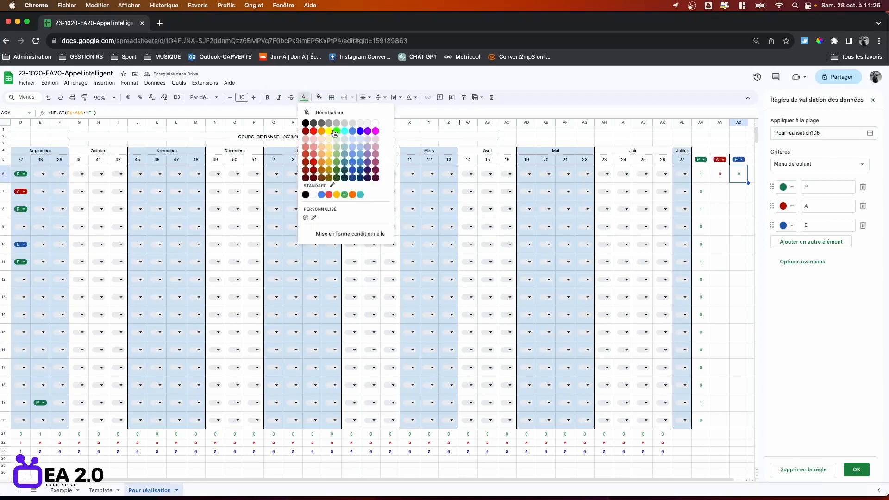
pyautogui.click(360, 131)
pyautogui.click(707, 175)
pyautogui.keyDown('shift'); pyautogui.click(740, 179); pyautogui.keyUp('shift')
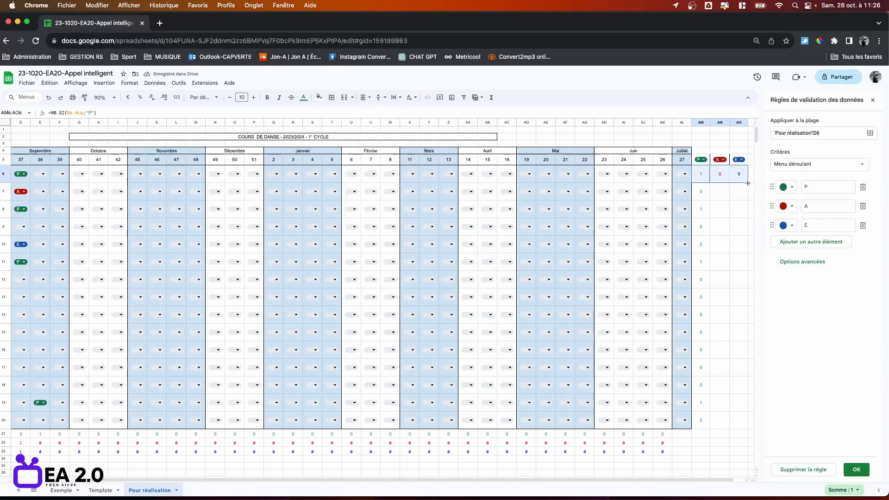
# Fill the P/A/E totals down to row 20 and border the AM5:AO20 block.
pyautogui.moveTo(748, 183); pyautogui.dragTo(740, 424)
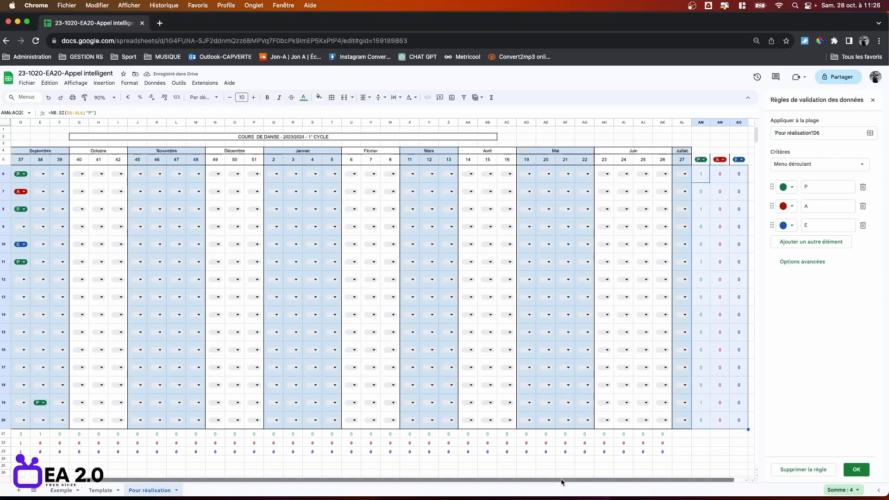
pyautogui.moveTo(561, 481); pyautogui.dragTo(604, 484)
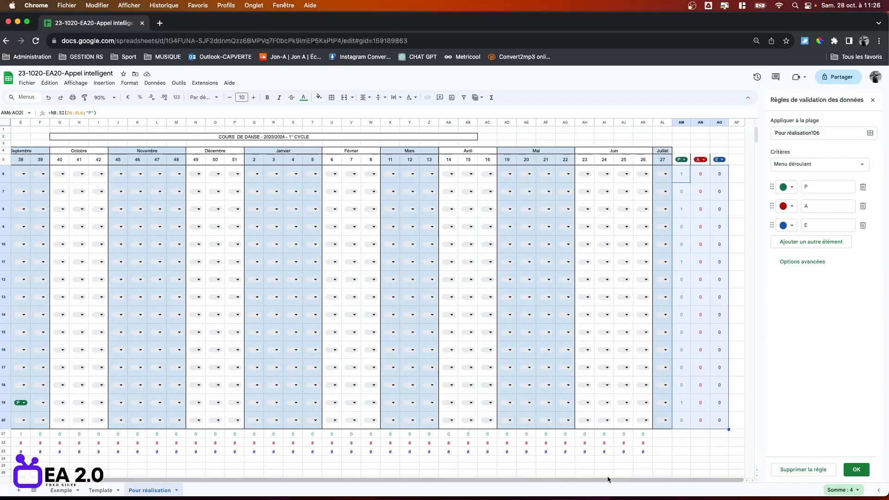
pyautogui.click(680, 163)
pyautogui.keyDown('shift'); pyautogui.click(727, 160); pyautogui.keyUp('shift')
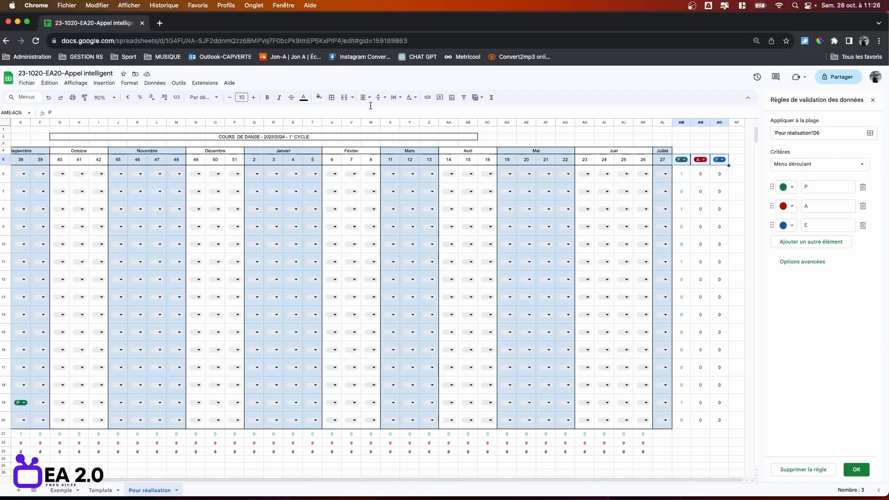
pyautogui.click(331, 98)
pyautogui.click(385, 125)
pyautogui.keyDown('shift'); pyautogui.click(726, 421); pyautogui.keyUp('shift')
pyautogui.click(331, 98)
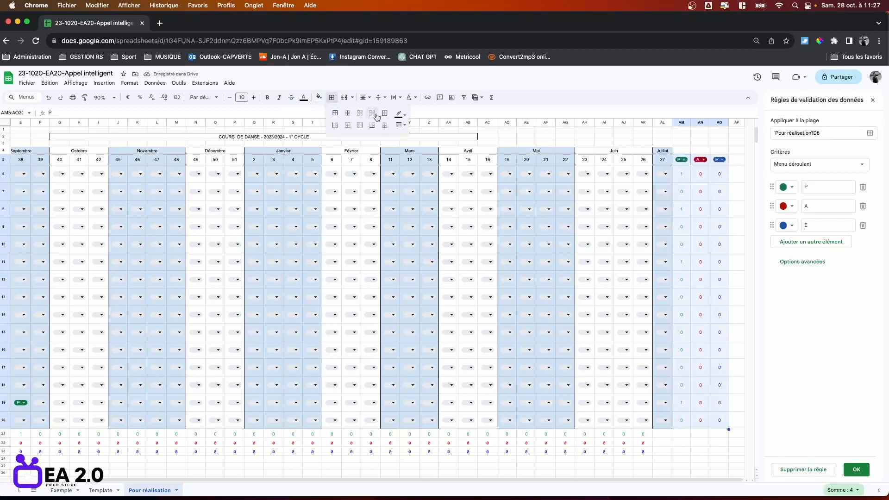
pyautogui.click(376, 117)
# Add an outer border around the weekly count rows C21:AK23.
pyautogui.click(680, 472)
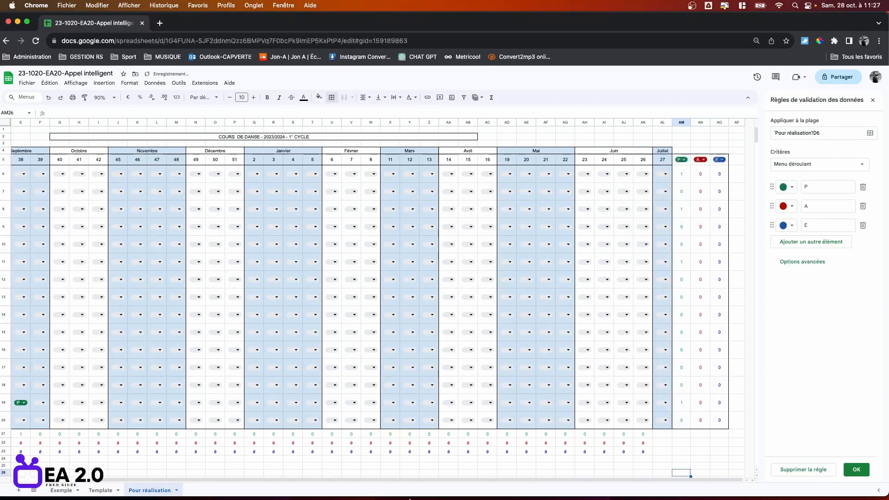
pyautogui.moveTo(413, 480); pyautogui.dragTo(344, 479)
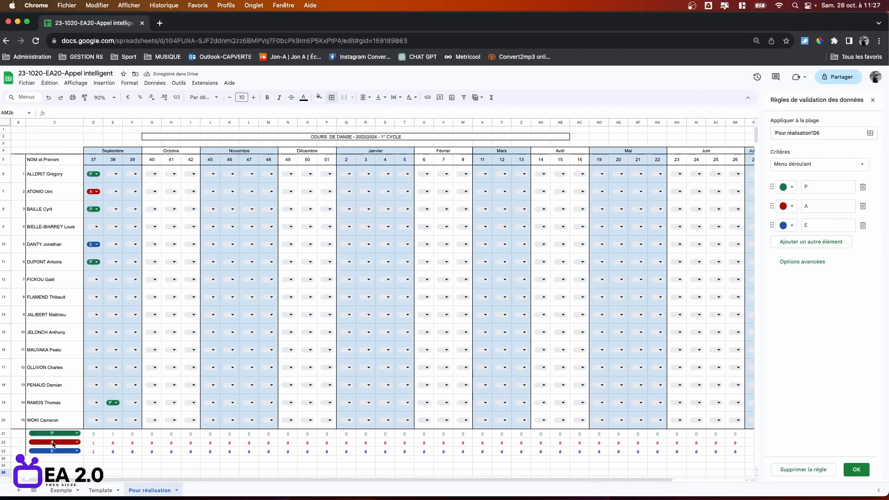
pyautogui.click(28, 434)
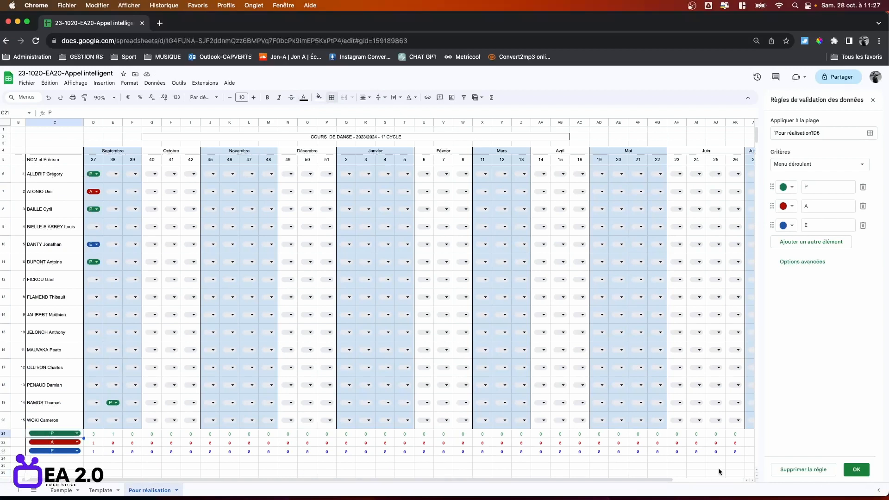
pyautogui.keyDown('shift'); pyautogui.click(741, 451); pyautogui.keyUp('shift')
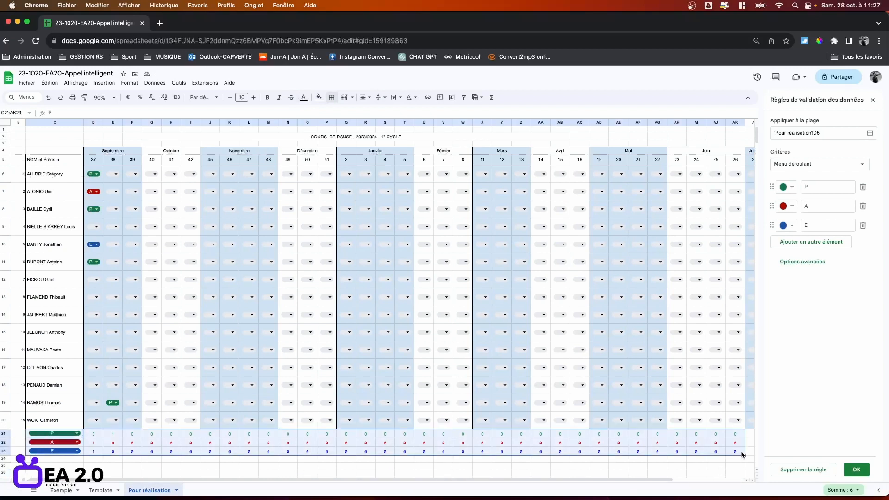
pyautogui.click(332, 97)
pyautogui.click(384, 112)
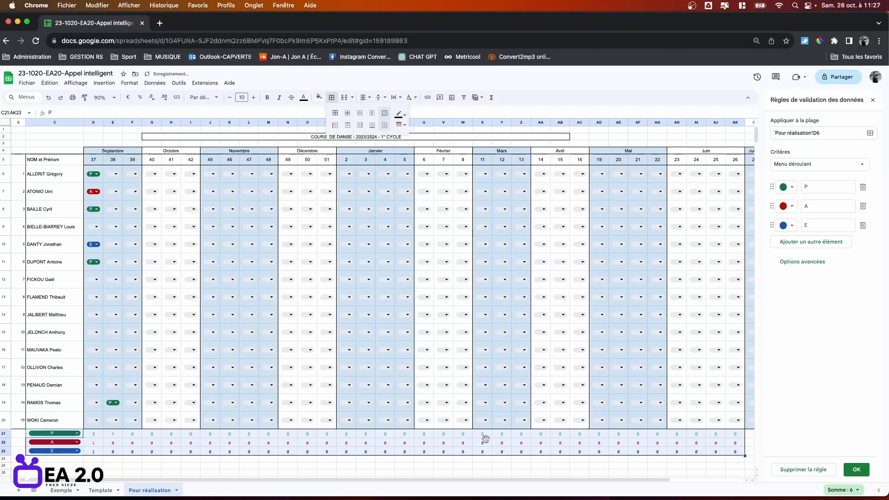
pyautogui.moveTo(458, 482); pyautogui.dragTo(529, 489)
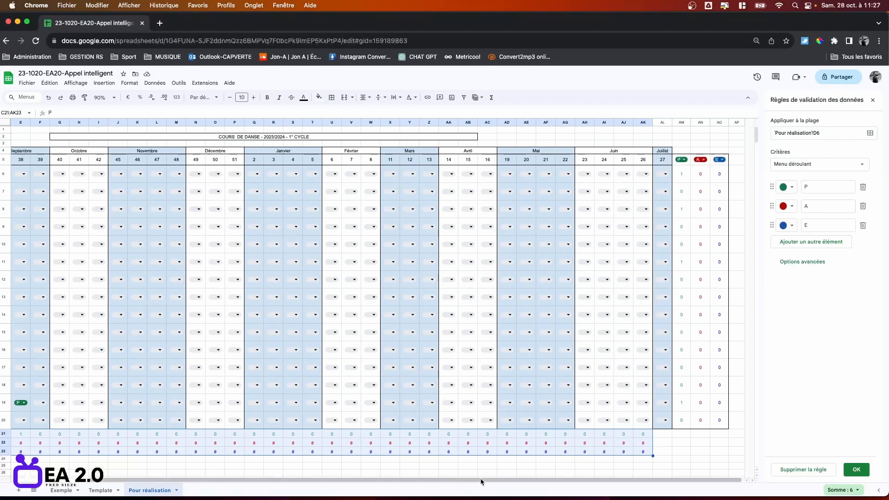
pyautogui.click(849, 77)
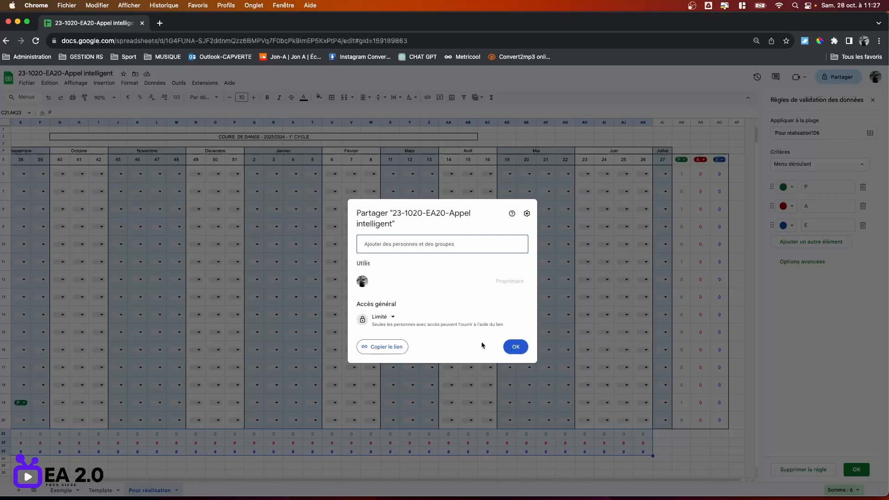
pyautogui.click(516, 348)
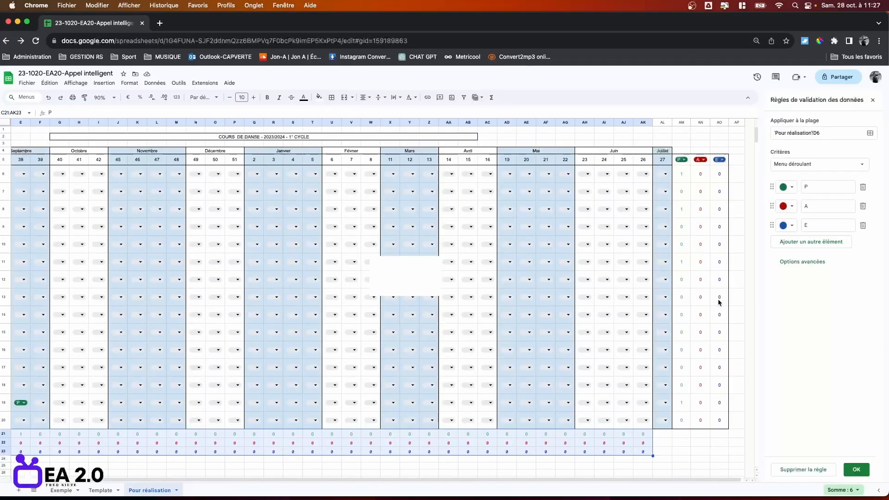